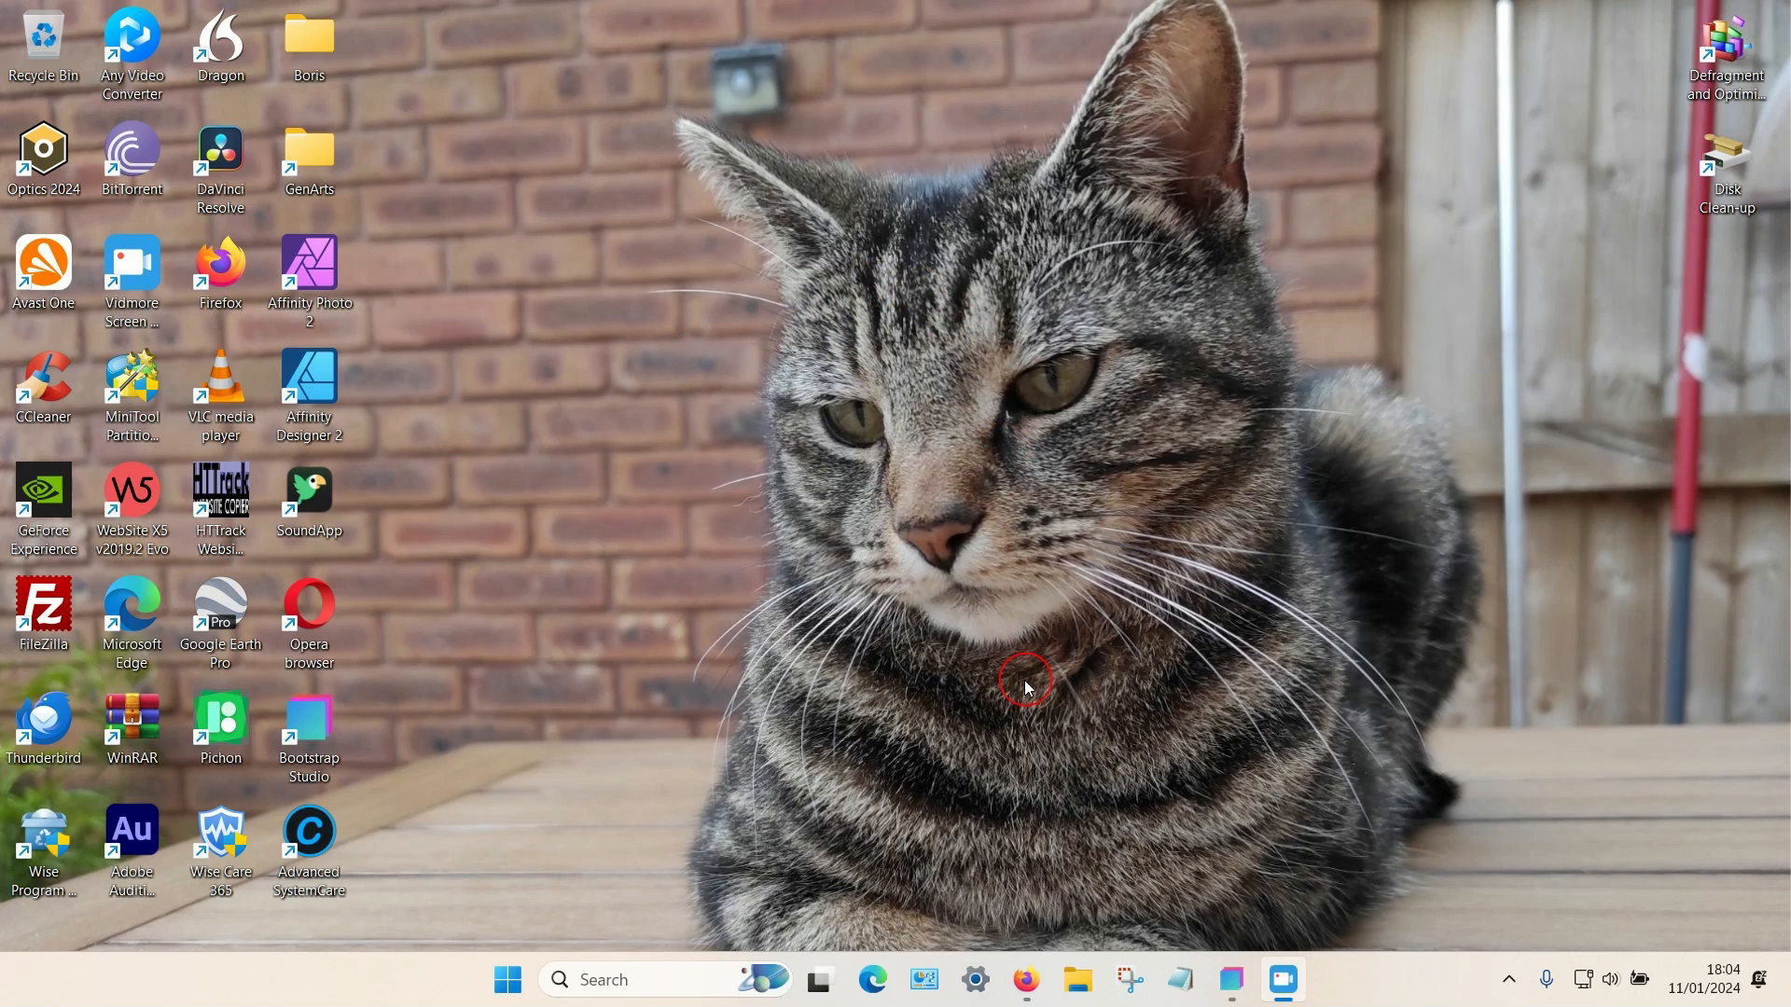
- Switch to Firefox and start a new programmable search engine named "Test"
{"action": "left_click", "coordinate": [1028, 987]}
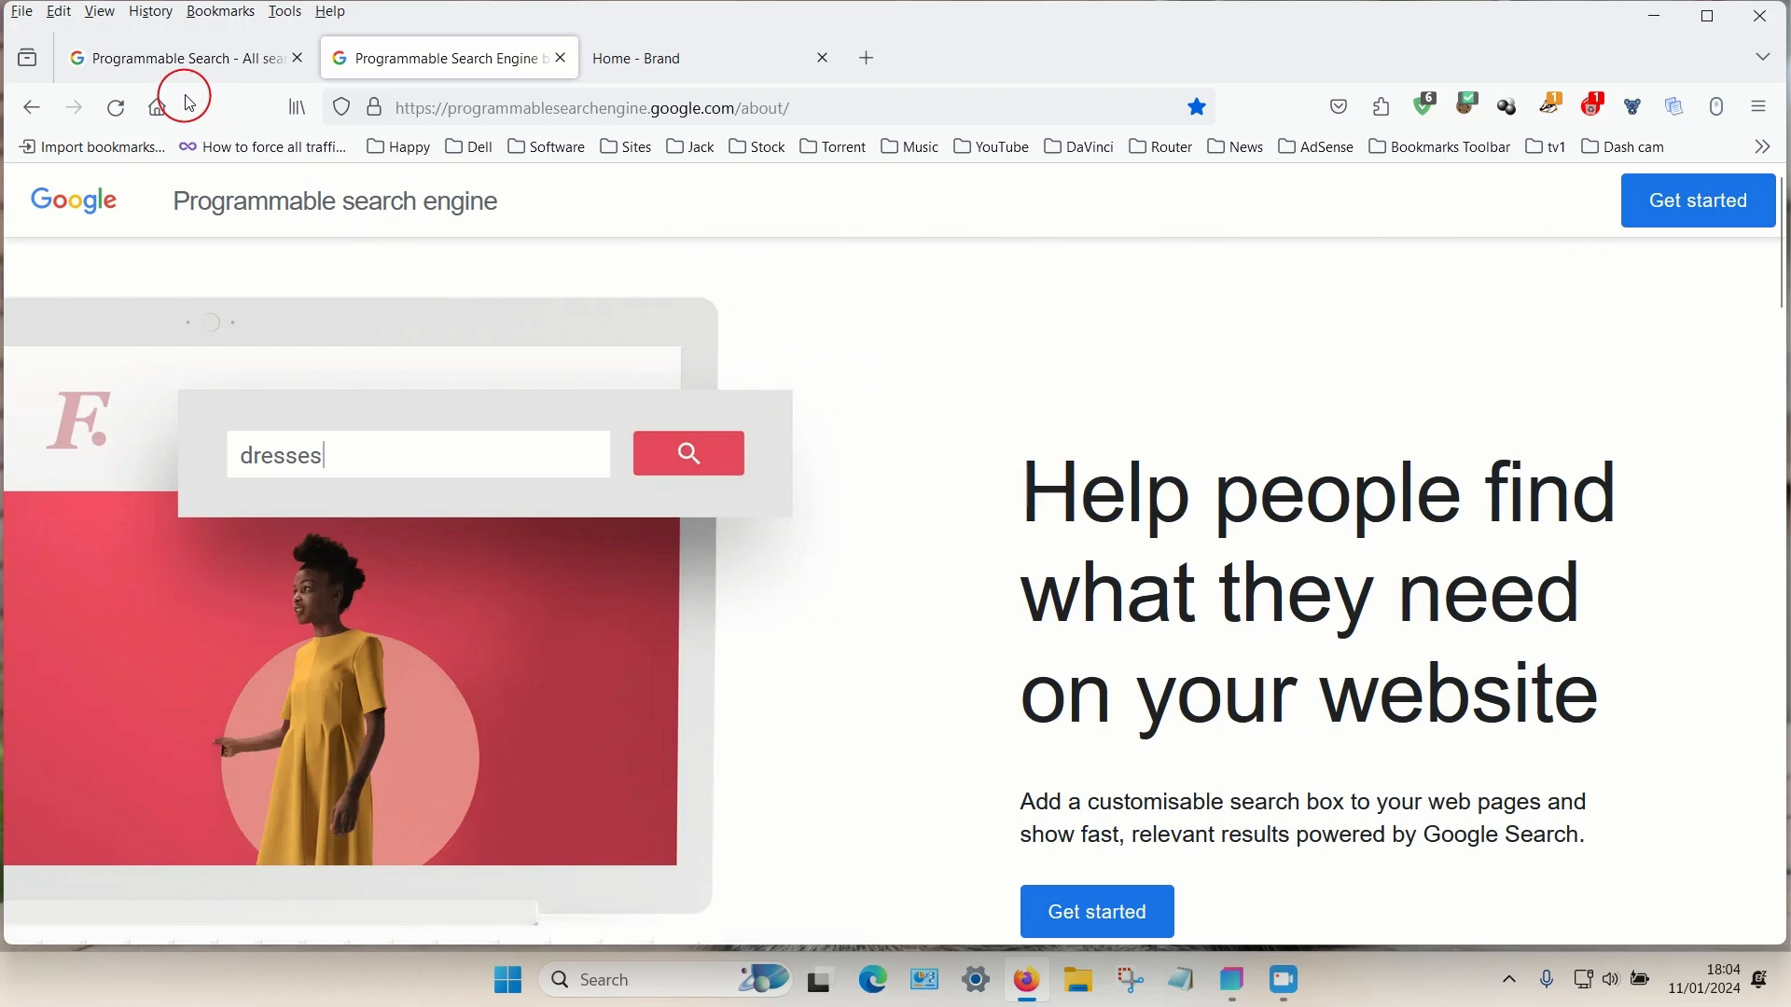
{"action": "left_click", "coordinate": [169, 64]}
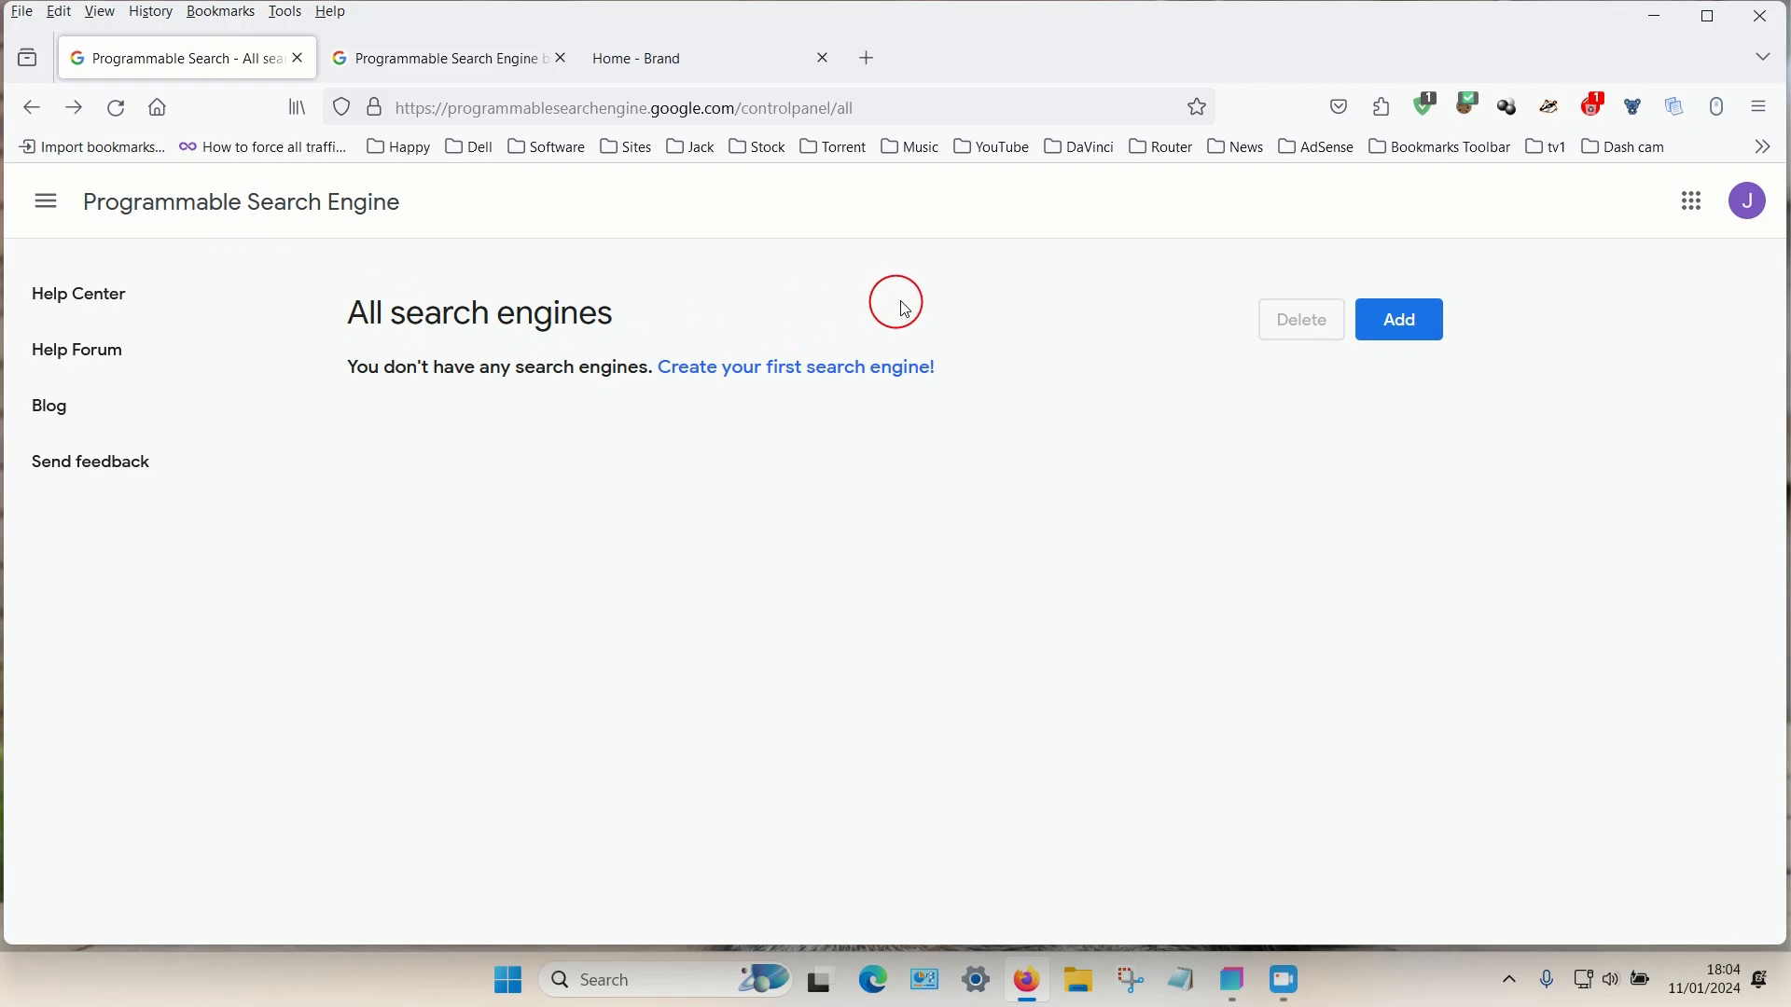
{"action": "left_click", "coordinate": [1413, 324]}
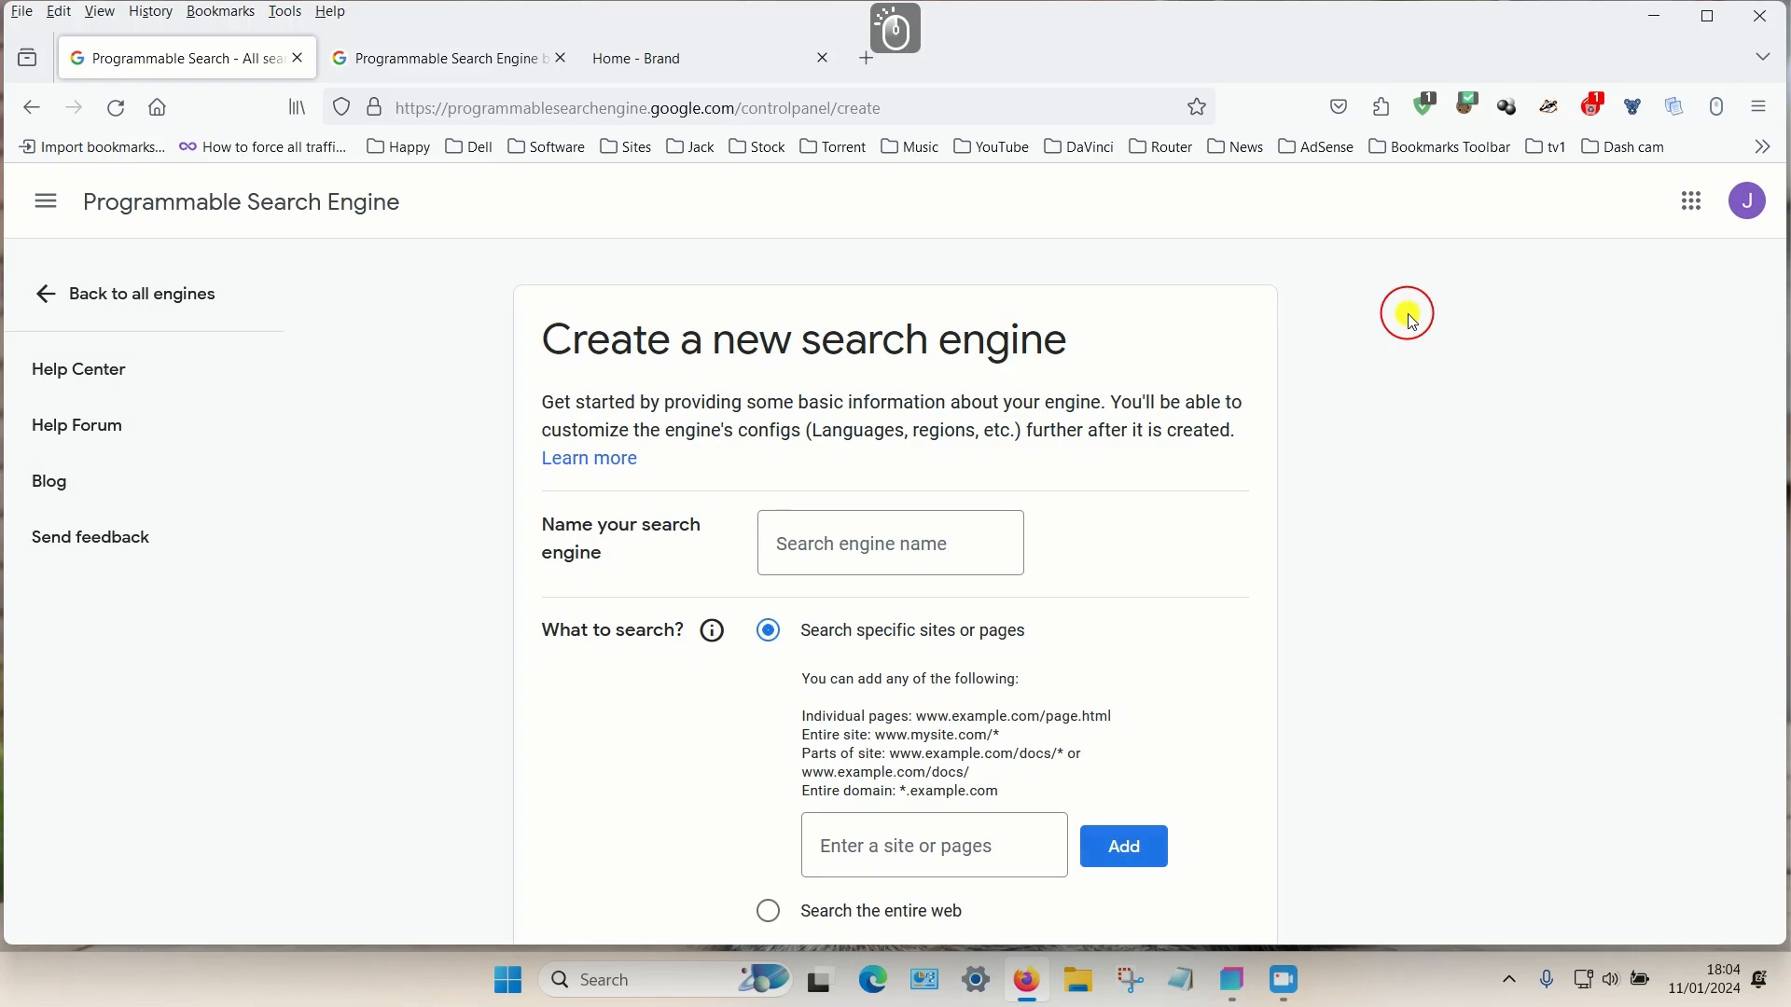
{"action": "scroll", "coordinate": [825, 509], "scroll_direction": "down", "scroll_amount": 1}
{"action": "scroll", "coordinate": [825, 509], "scroll_direction": "down", "scroll_amount": 1}
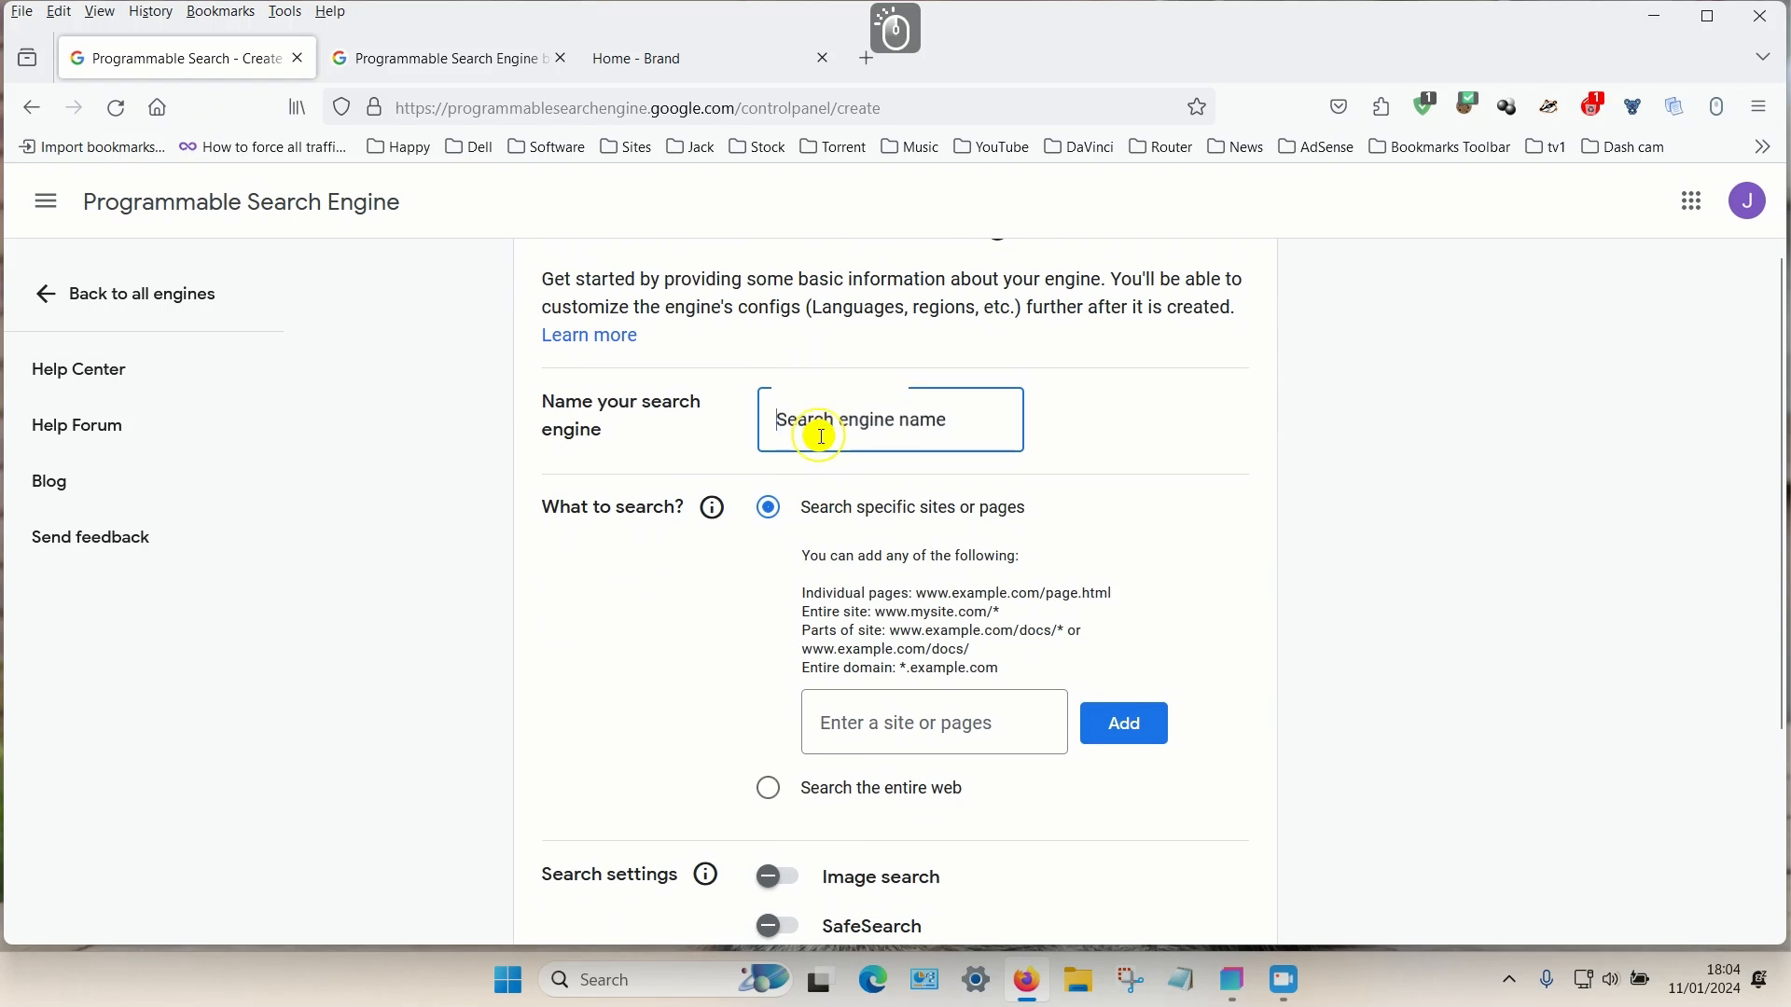
{"action": "left_click", "coordinate": [822, 433]}
{"action": "type", "text": "Test"}
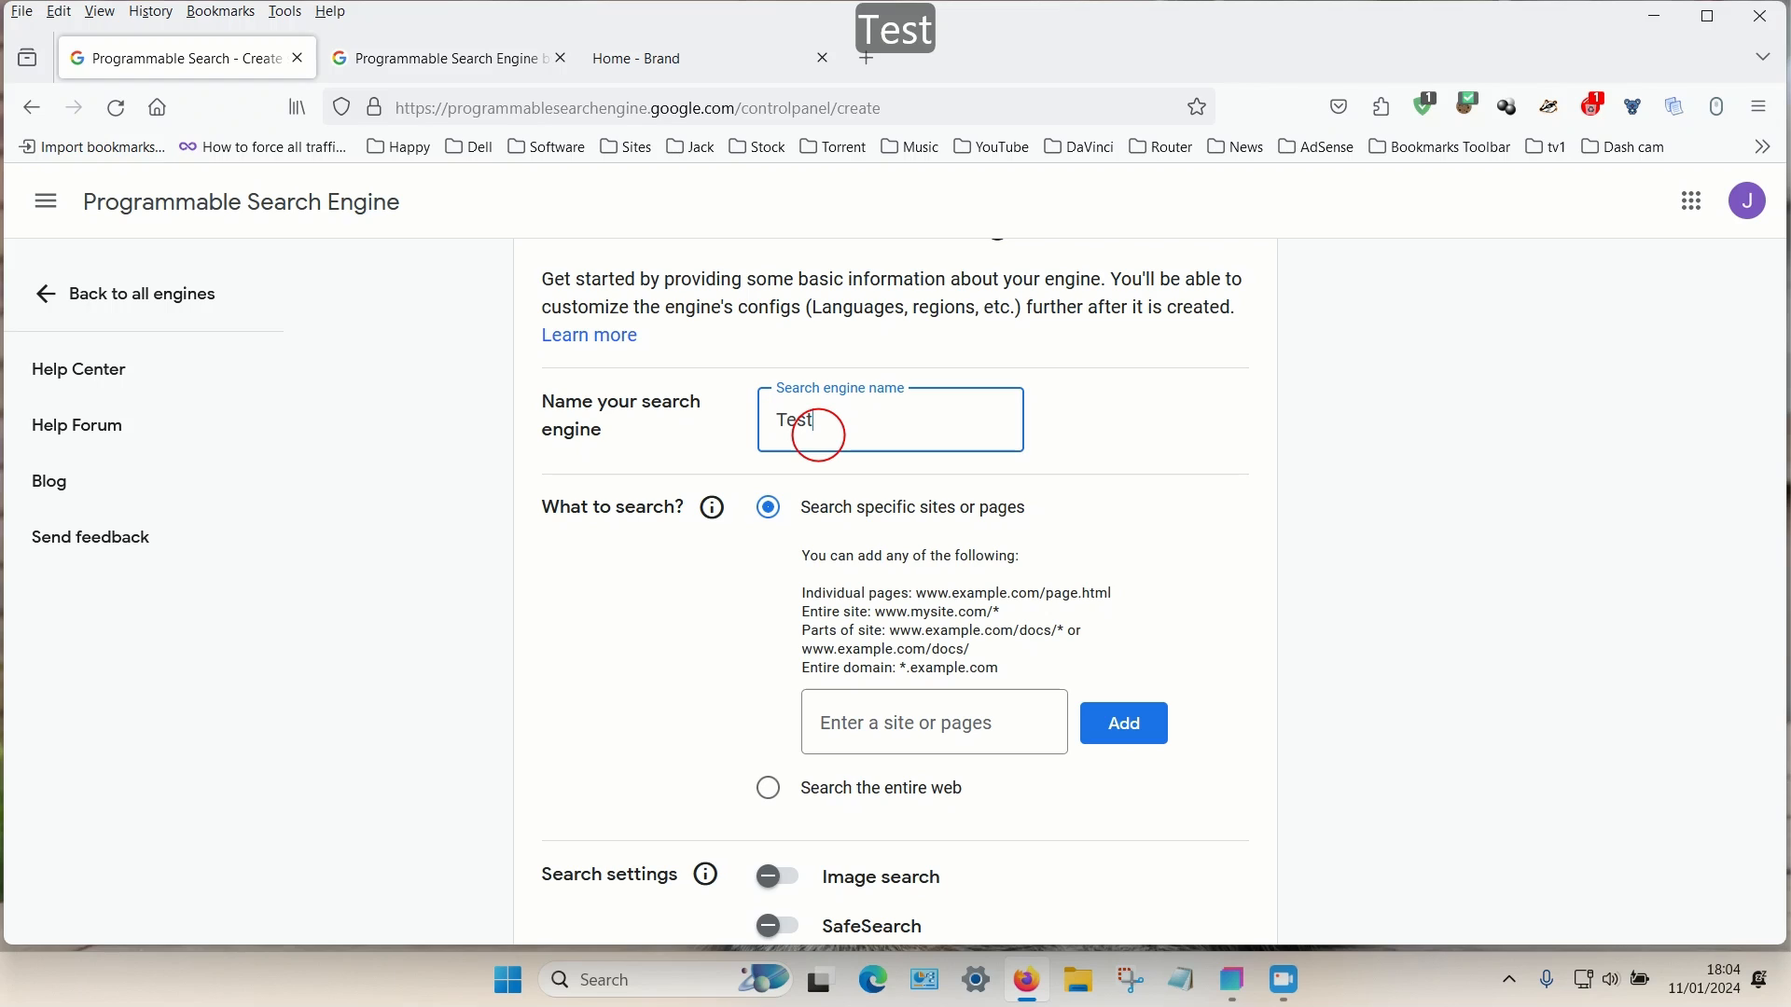
- Copy the full web address of the published Brand home page
{"action": "scroll", "coordinate": [811, 431], "scroll_direction": "down", "scroll_amount": 1}
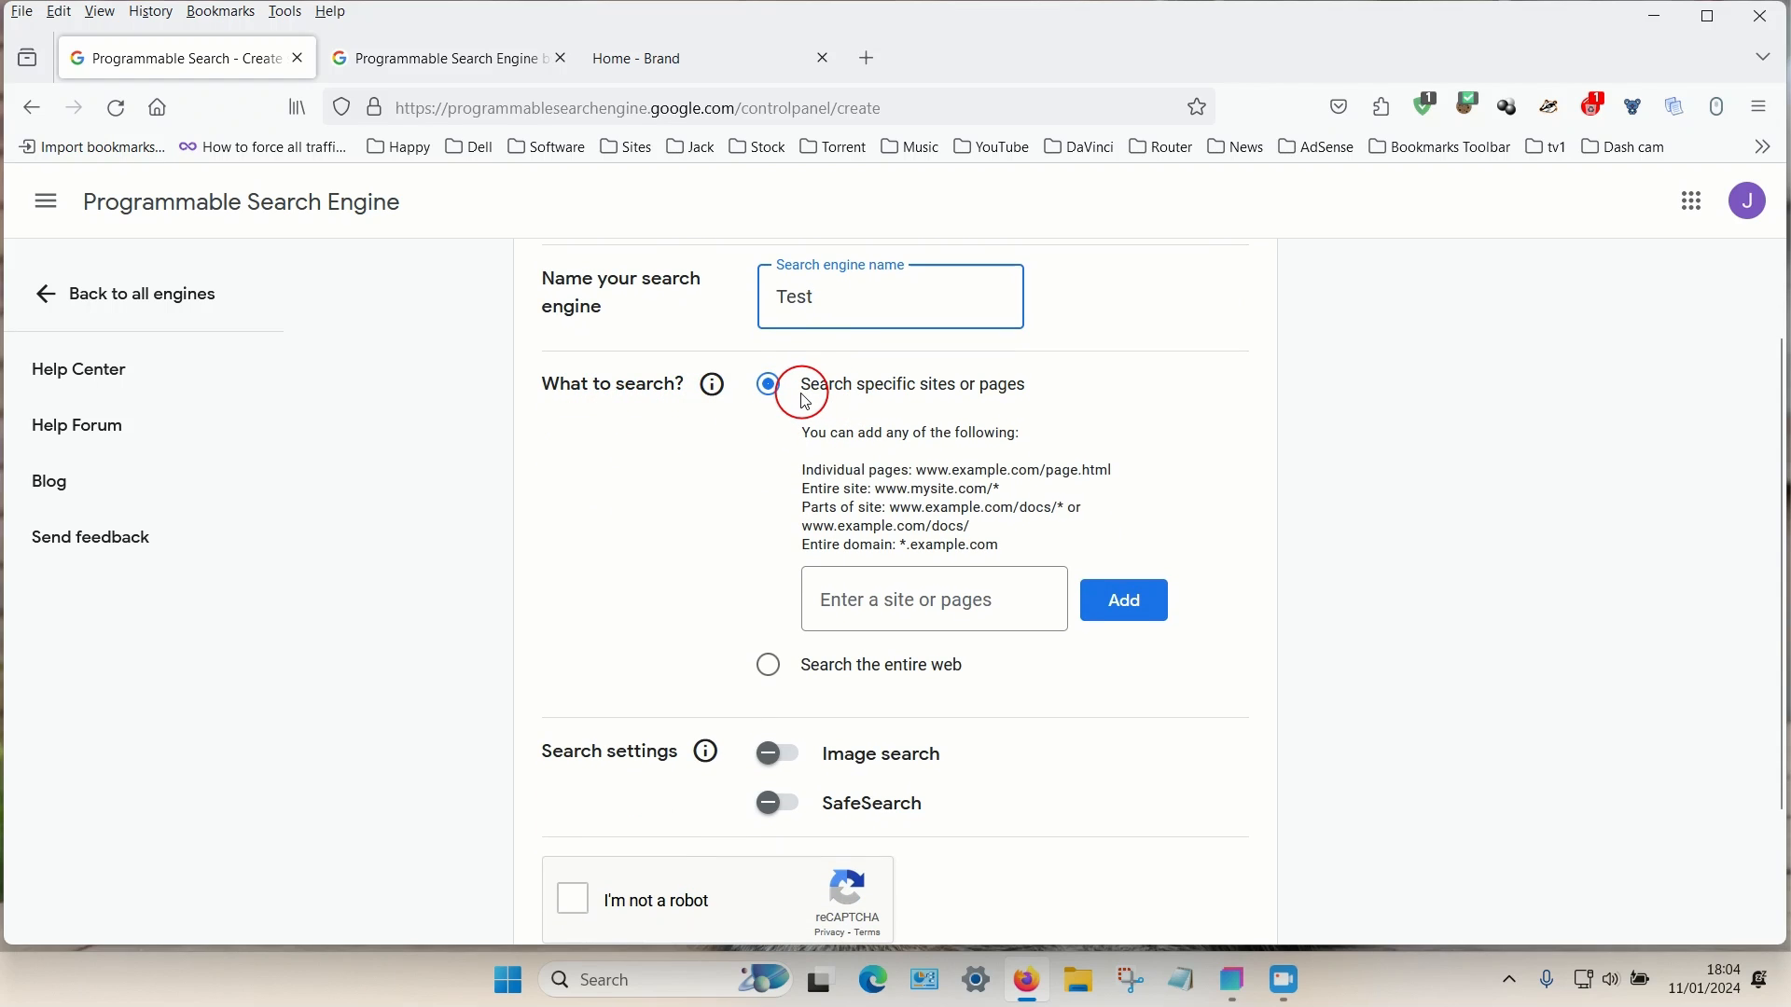
{"action": "scroll", "coordinate": [806, 401], "scroll_direction": "down", "scroll_amount": 1}
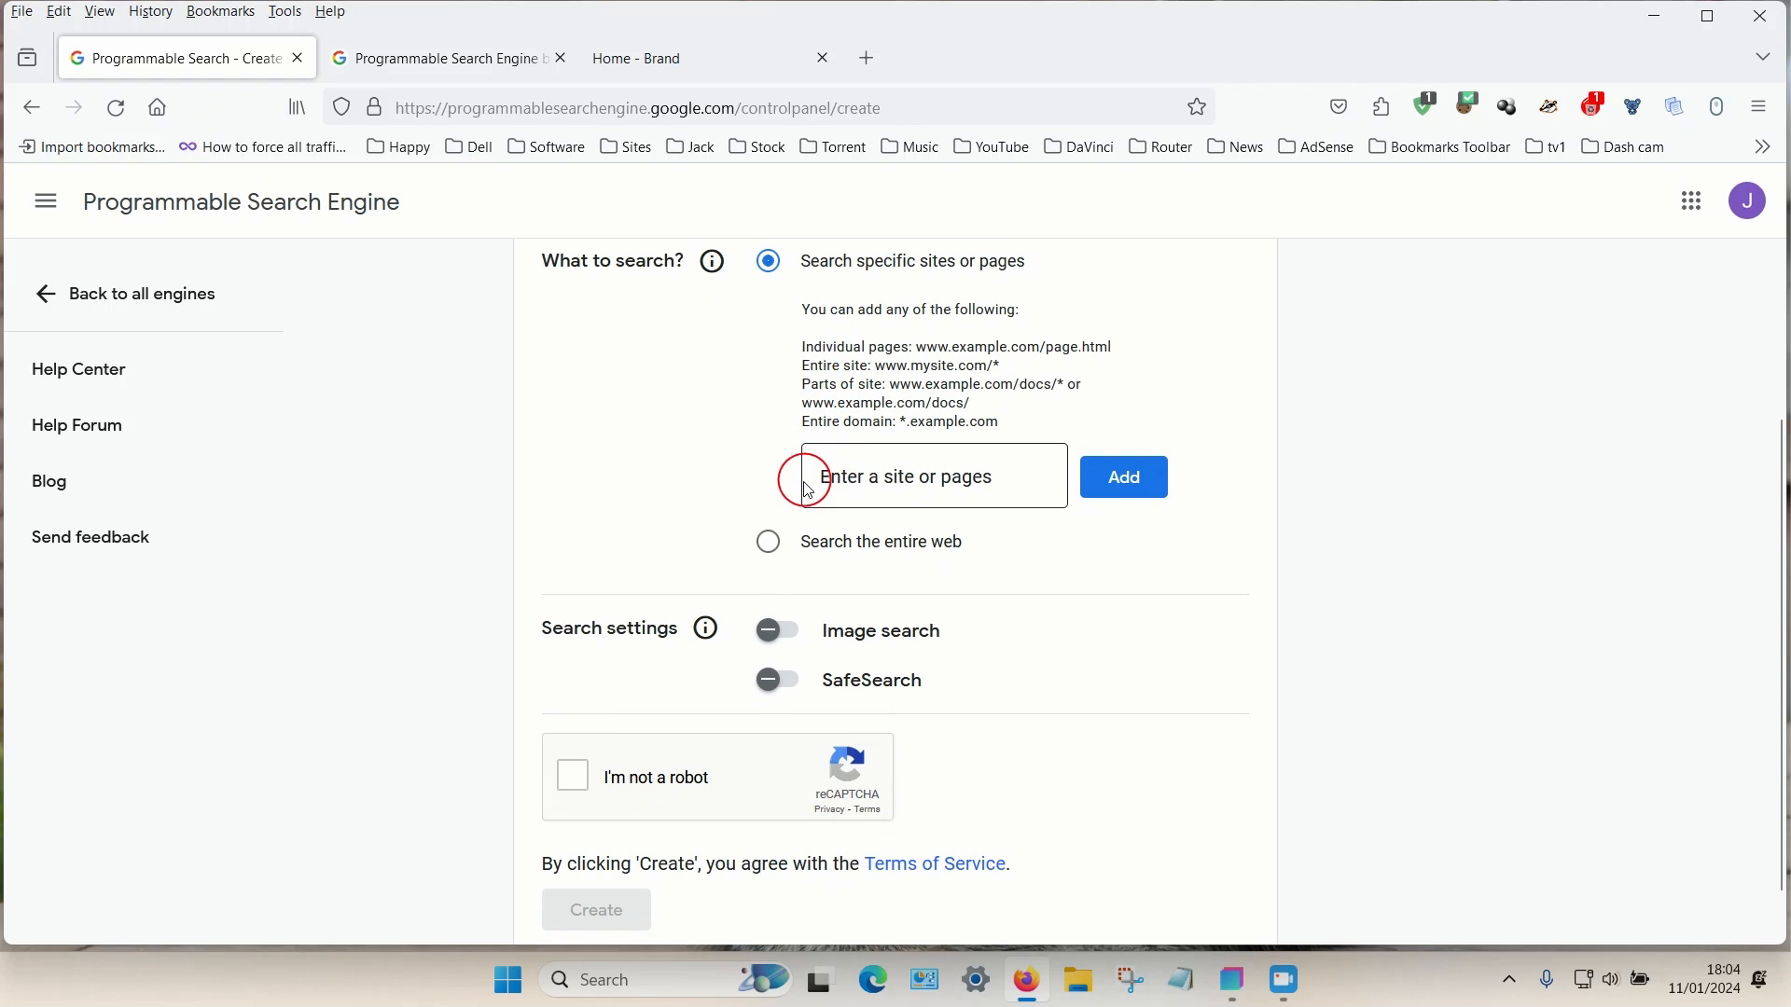
{"action": "left_click", "coordinate": [656, 64]}
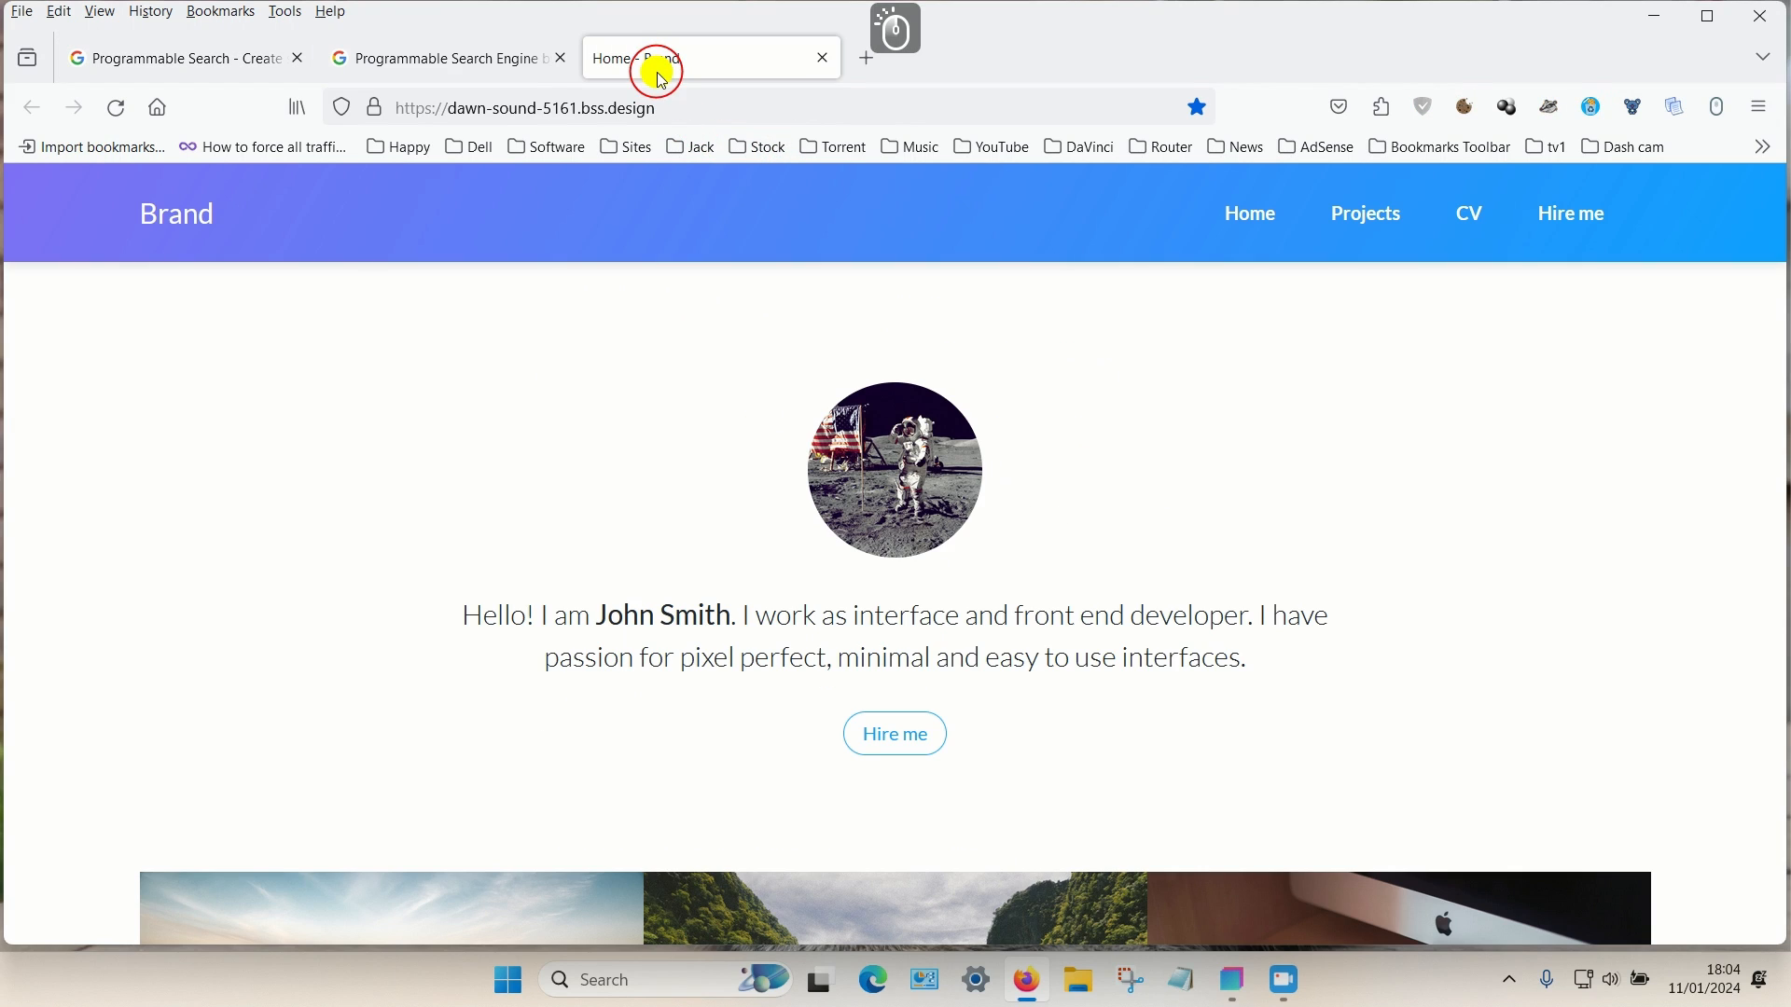
{"action": "left_click", "coordinate": [567, 111]}
{"action": "right_click", "coordinate": [571, 109]}
{"action": "left_click", "coordinate": [647, 255]}
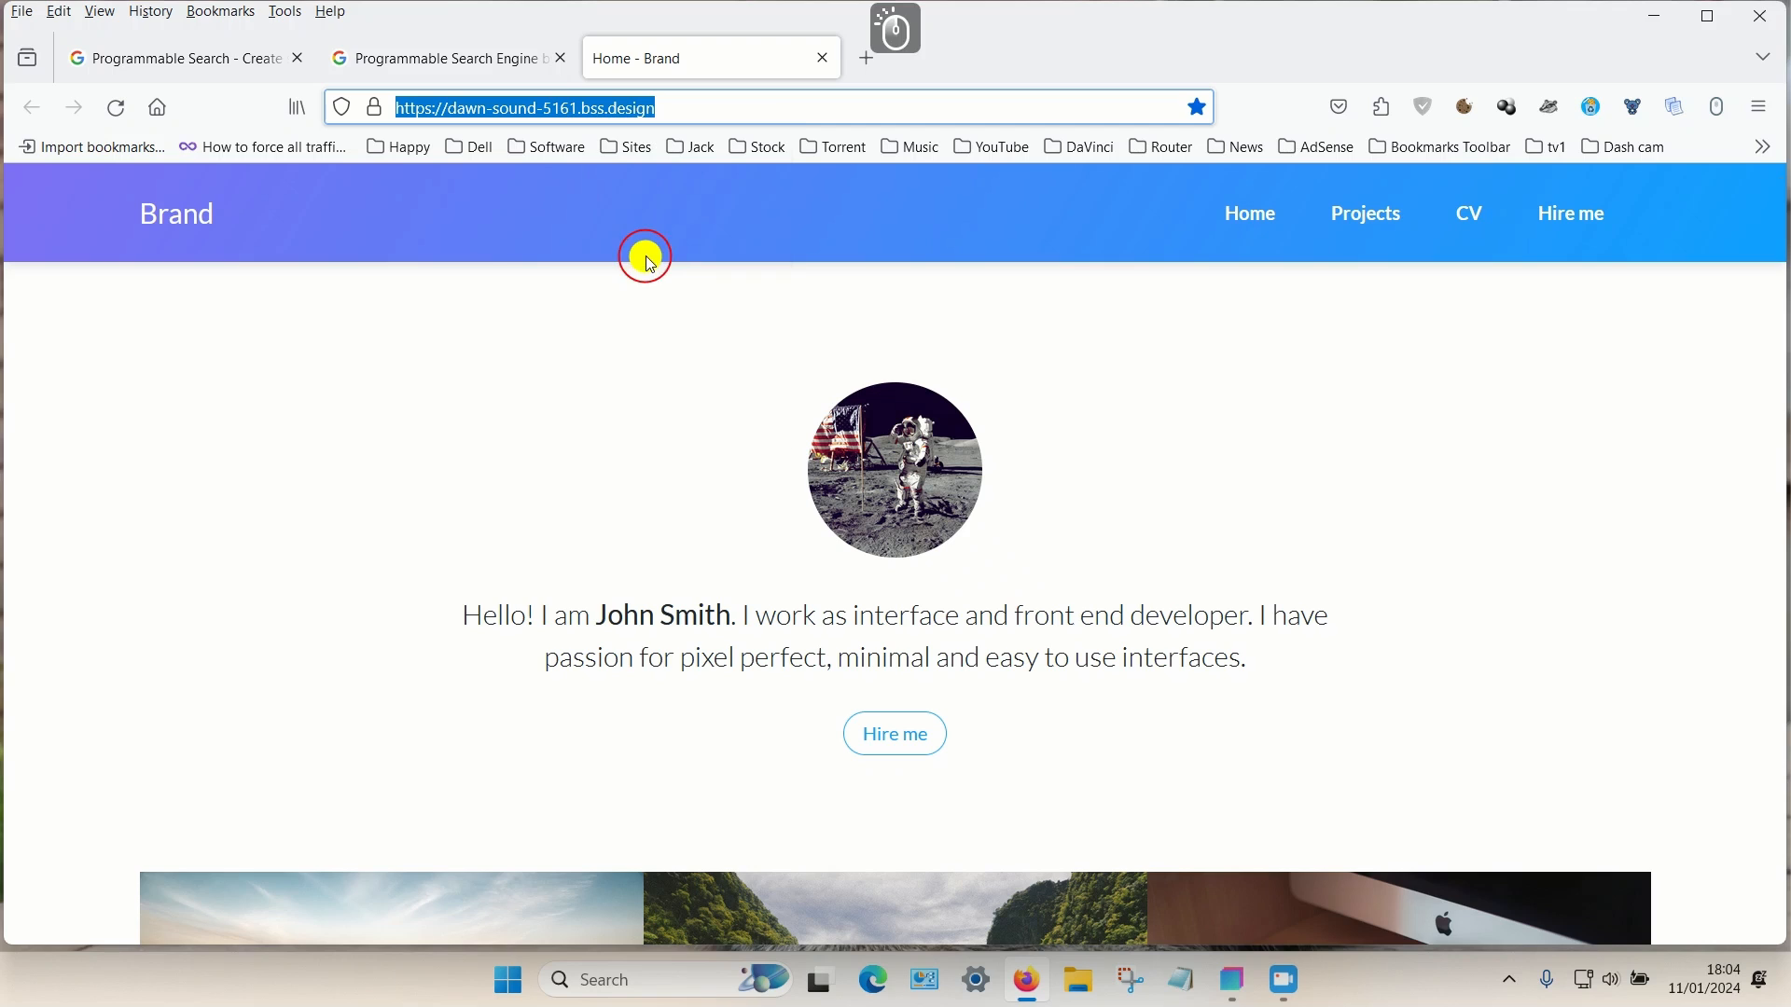
{"action": "left_click", "coordinate": [222, 62]}
{"action": "left_click", "coordinate": [874, 480]}
{"action": "right_click", "coordinate": [874, 480]}
{"action": "left_click", "coordinate": [938, 665]}
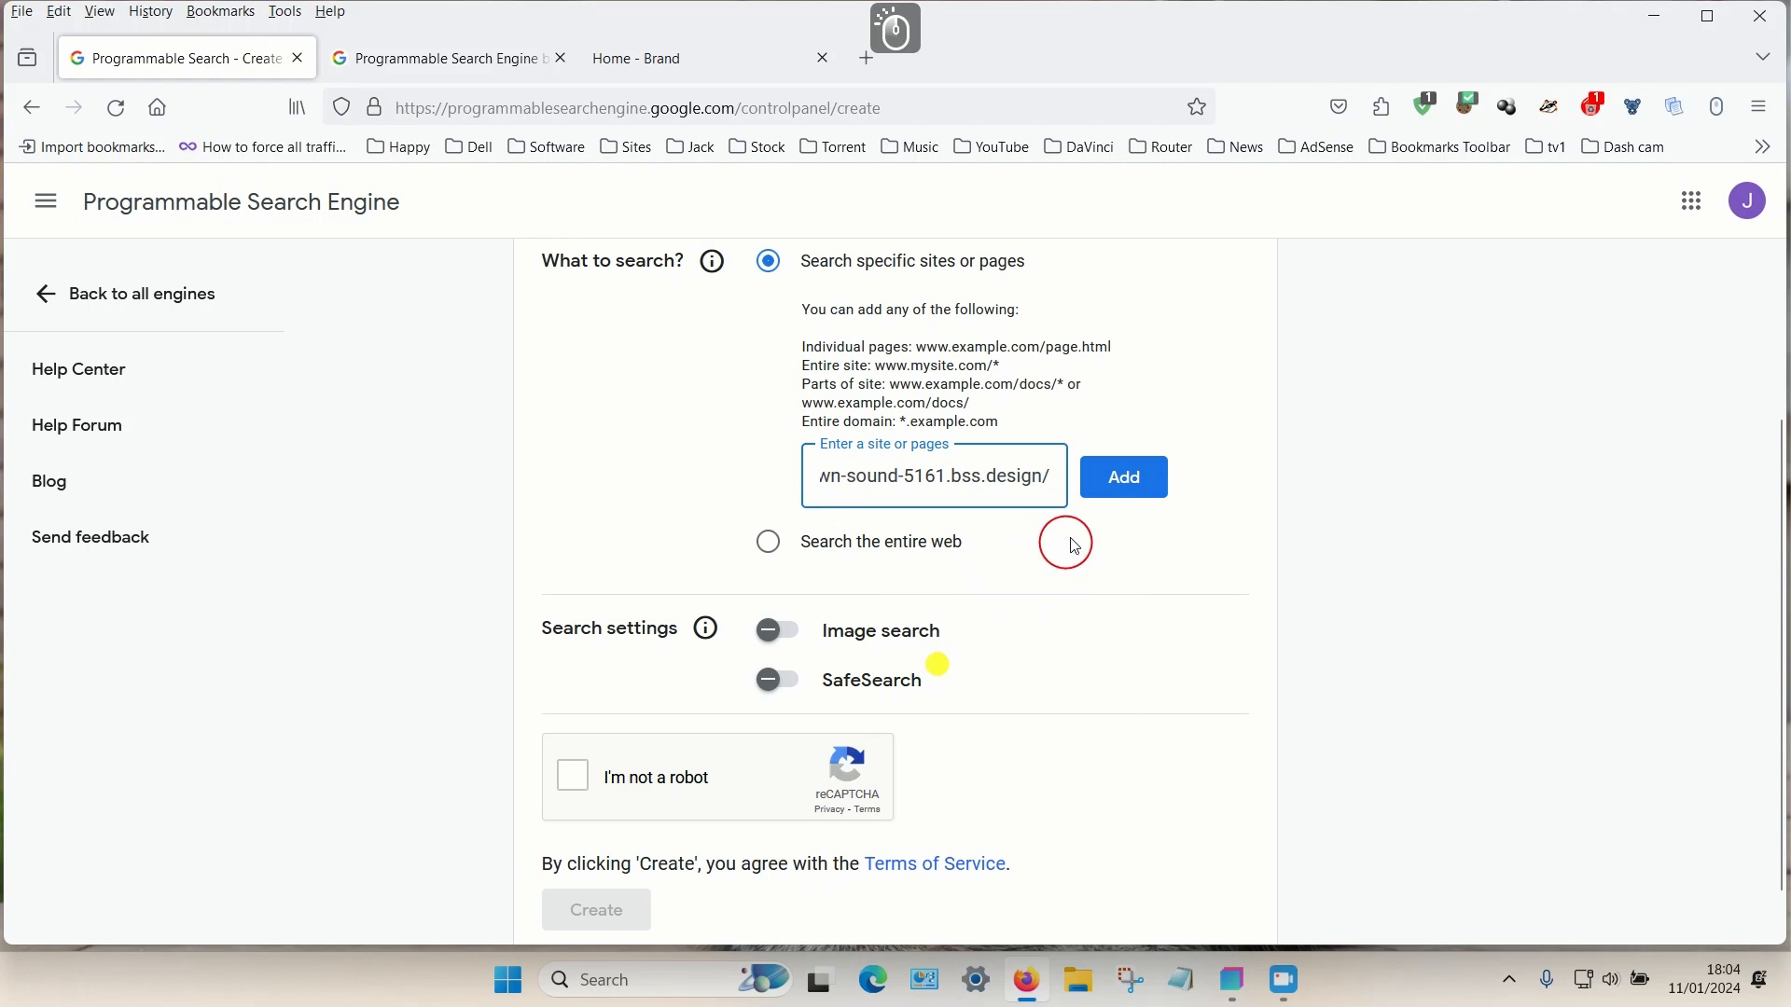
{"action": "left_click", "coordinate": [1110, 475]}
- Complete the "I'm not a robot" check and create the search engine
{"action": "scroll", "coordinate": [694, 494], "scroll_direction": "down", "scroll_amount": 1}
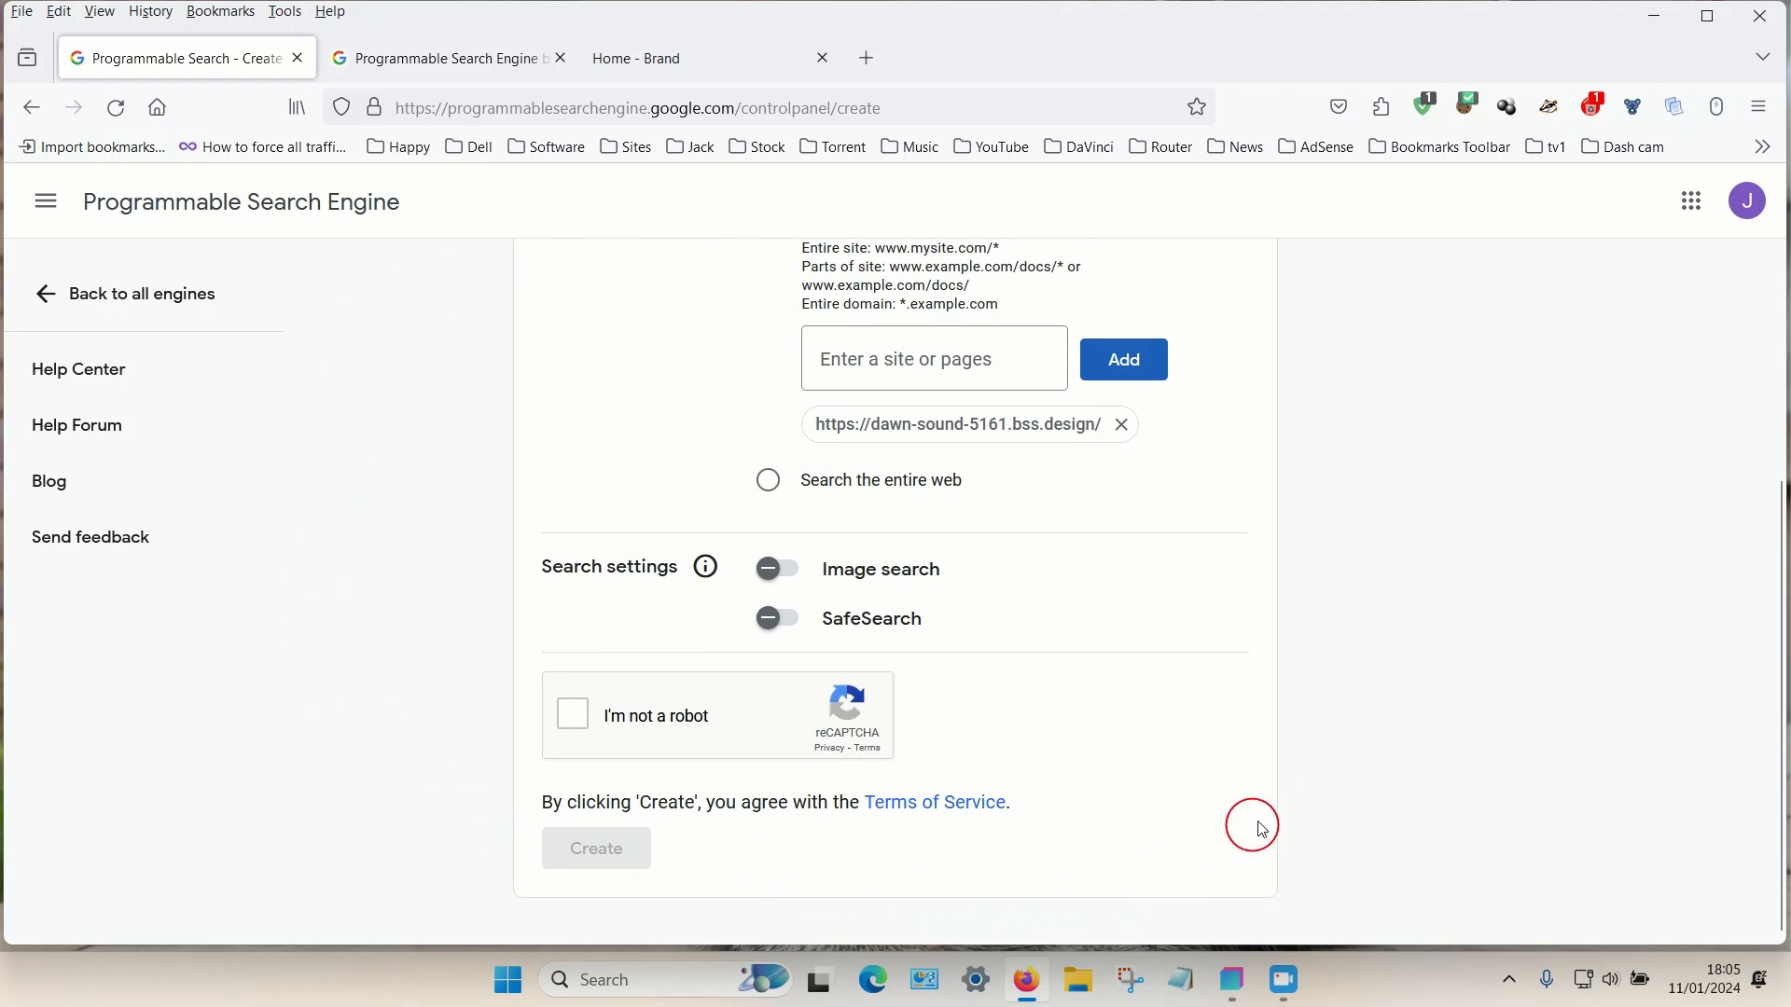
{"action": "left_click", "coordinate": [573, 716]}
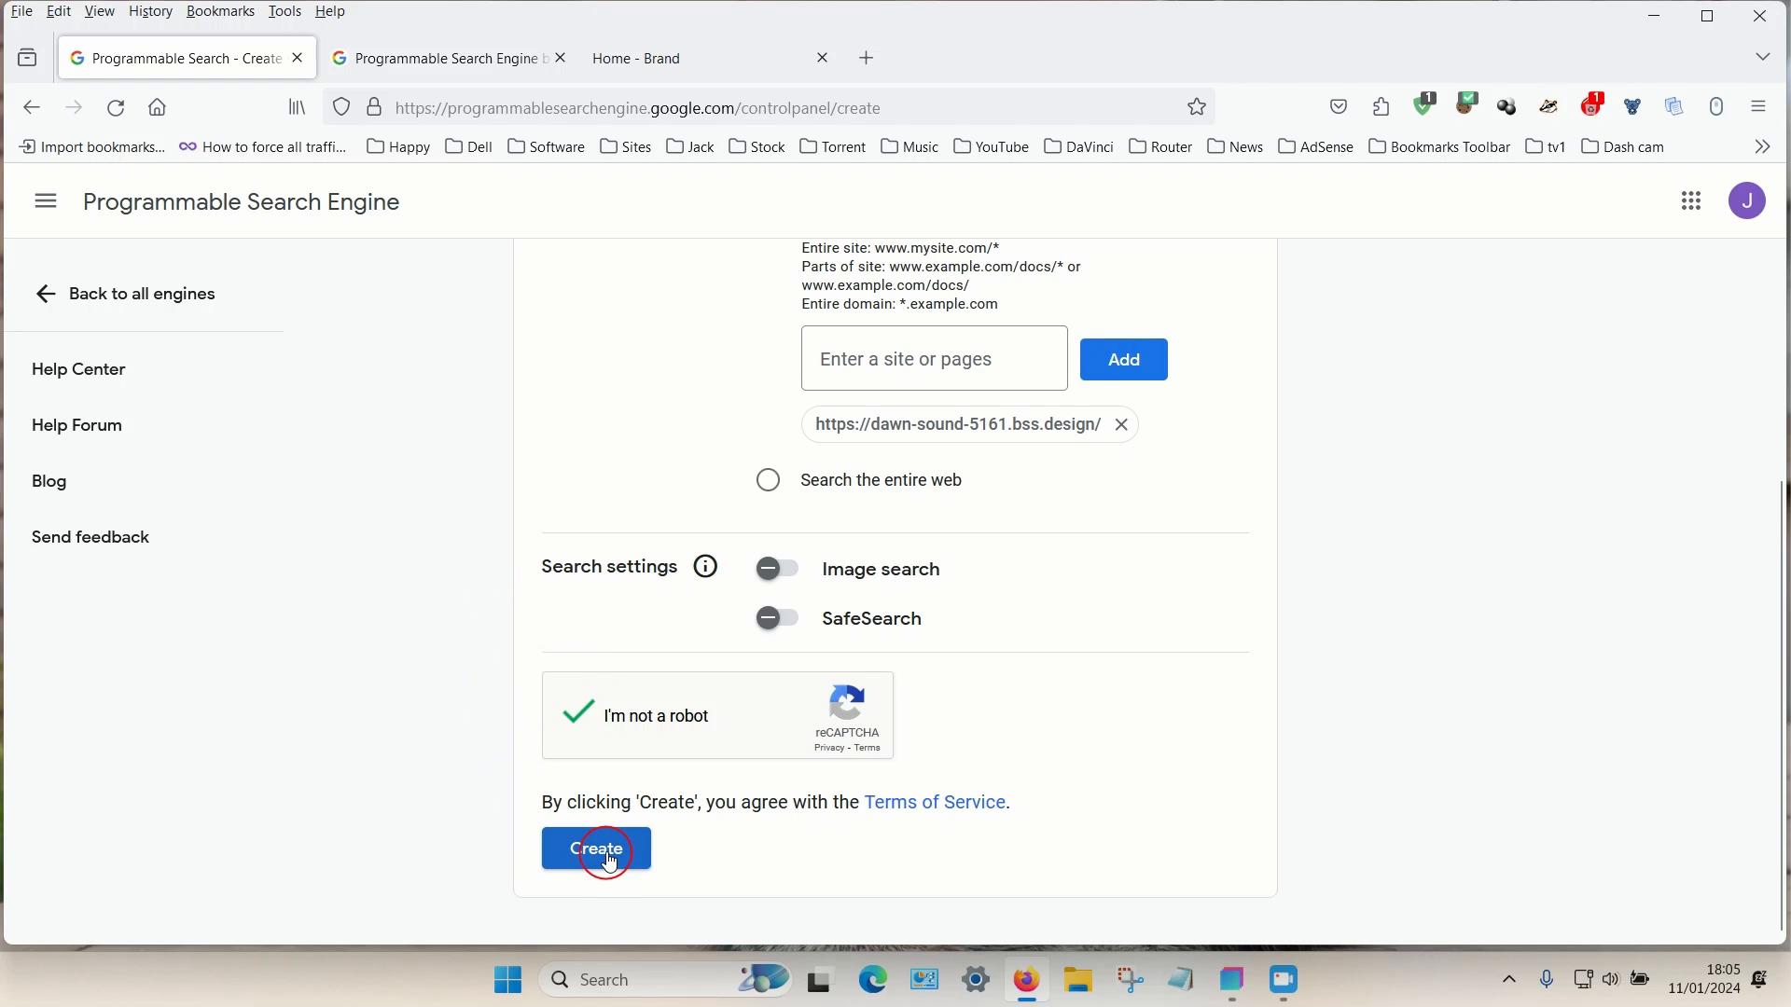
{"action": "left_click", "coordinate": [606, 853]}
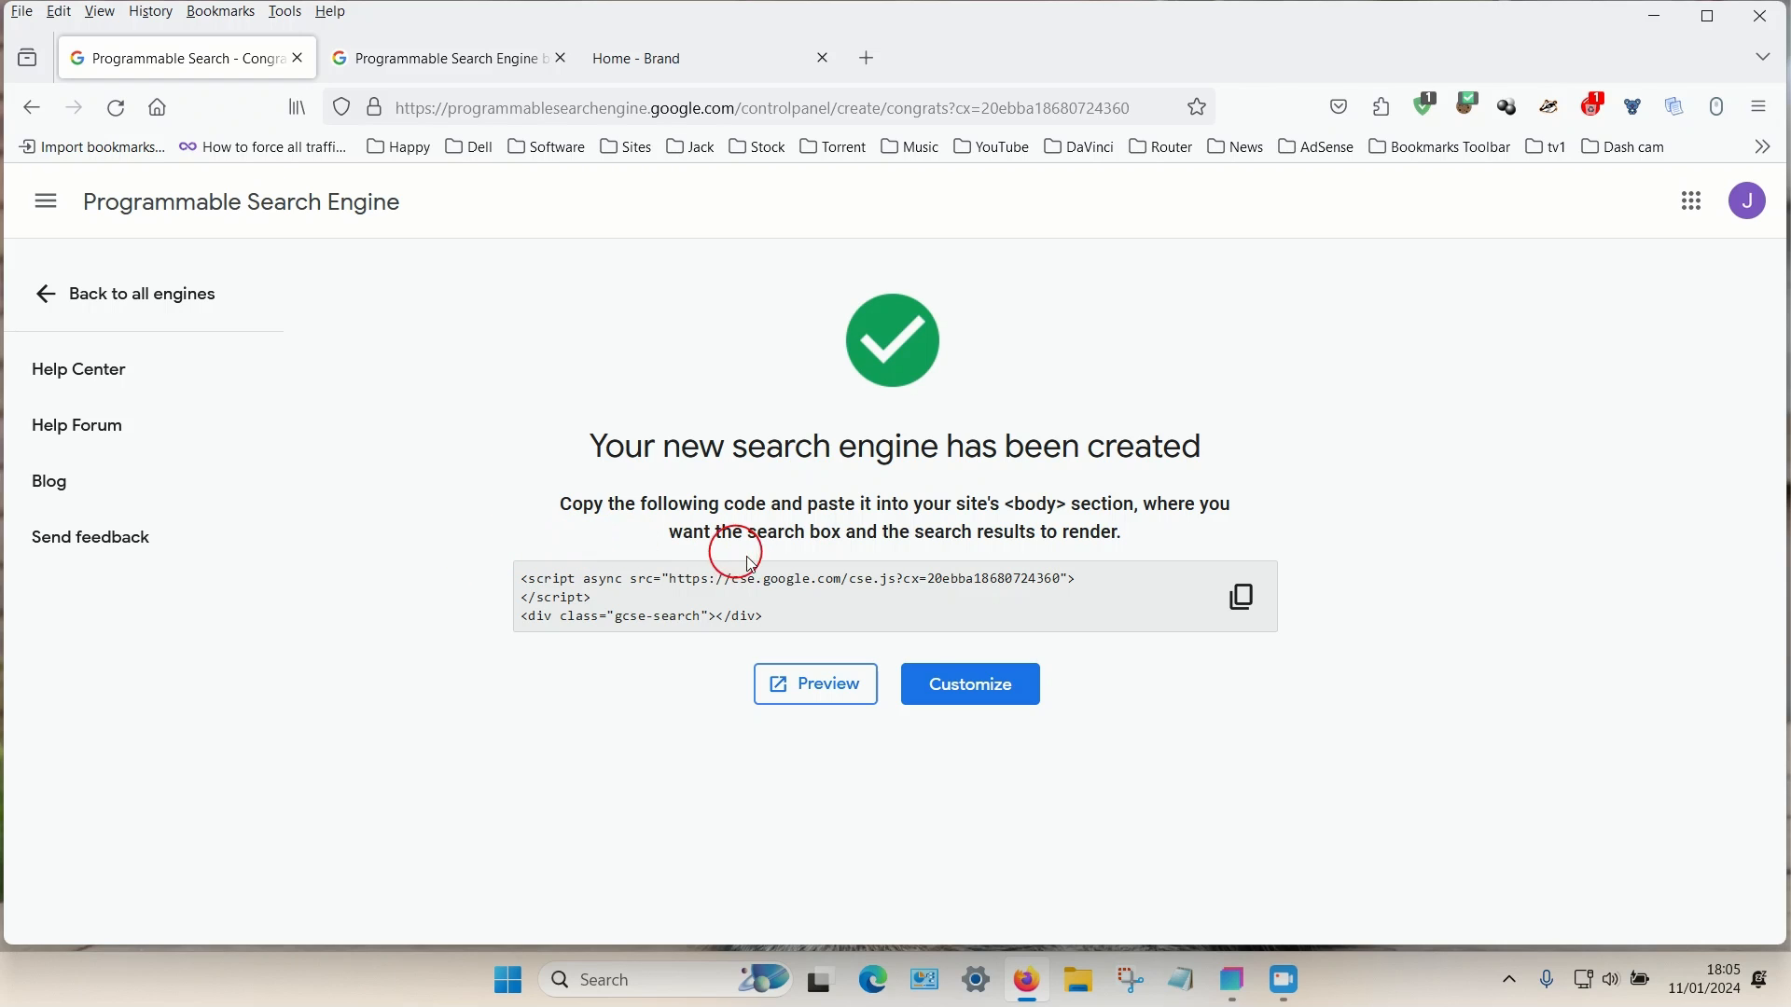
- Switch to Bootstrap Studio and go to the footer of the index.html page
{"action": "left_click", "coordinate": [1234, 980]}
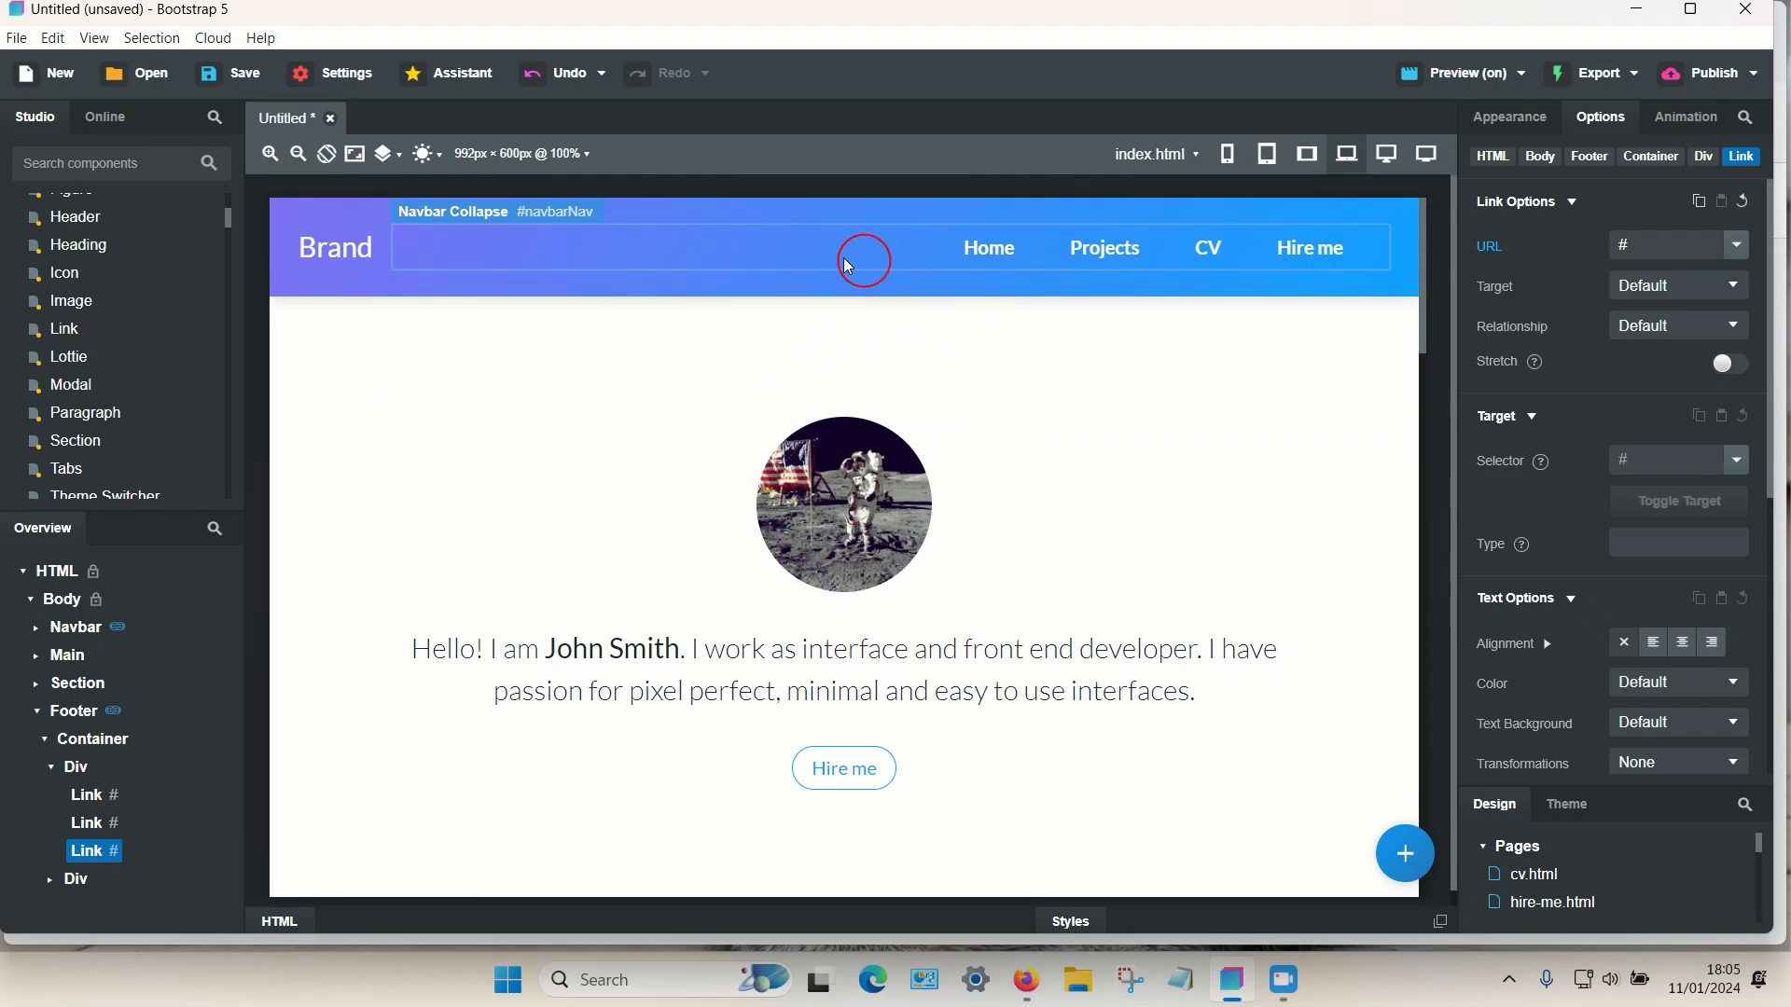
{"action": "scroll", "coordinate": [632, 488], "scroll_direction": "down", "scroll_amount": 15}
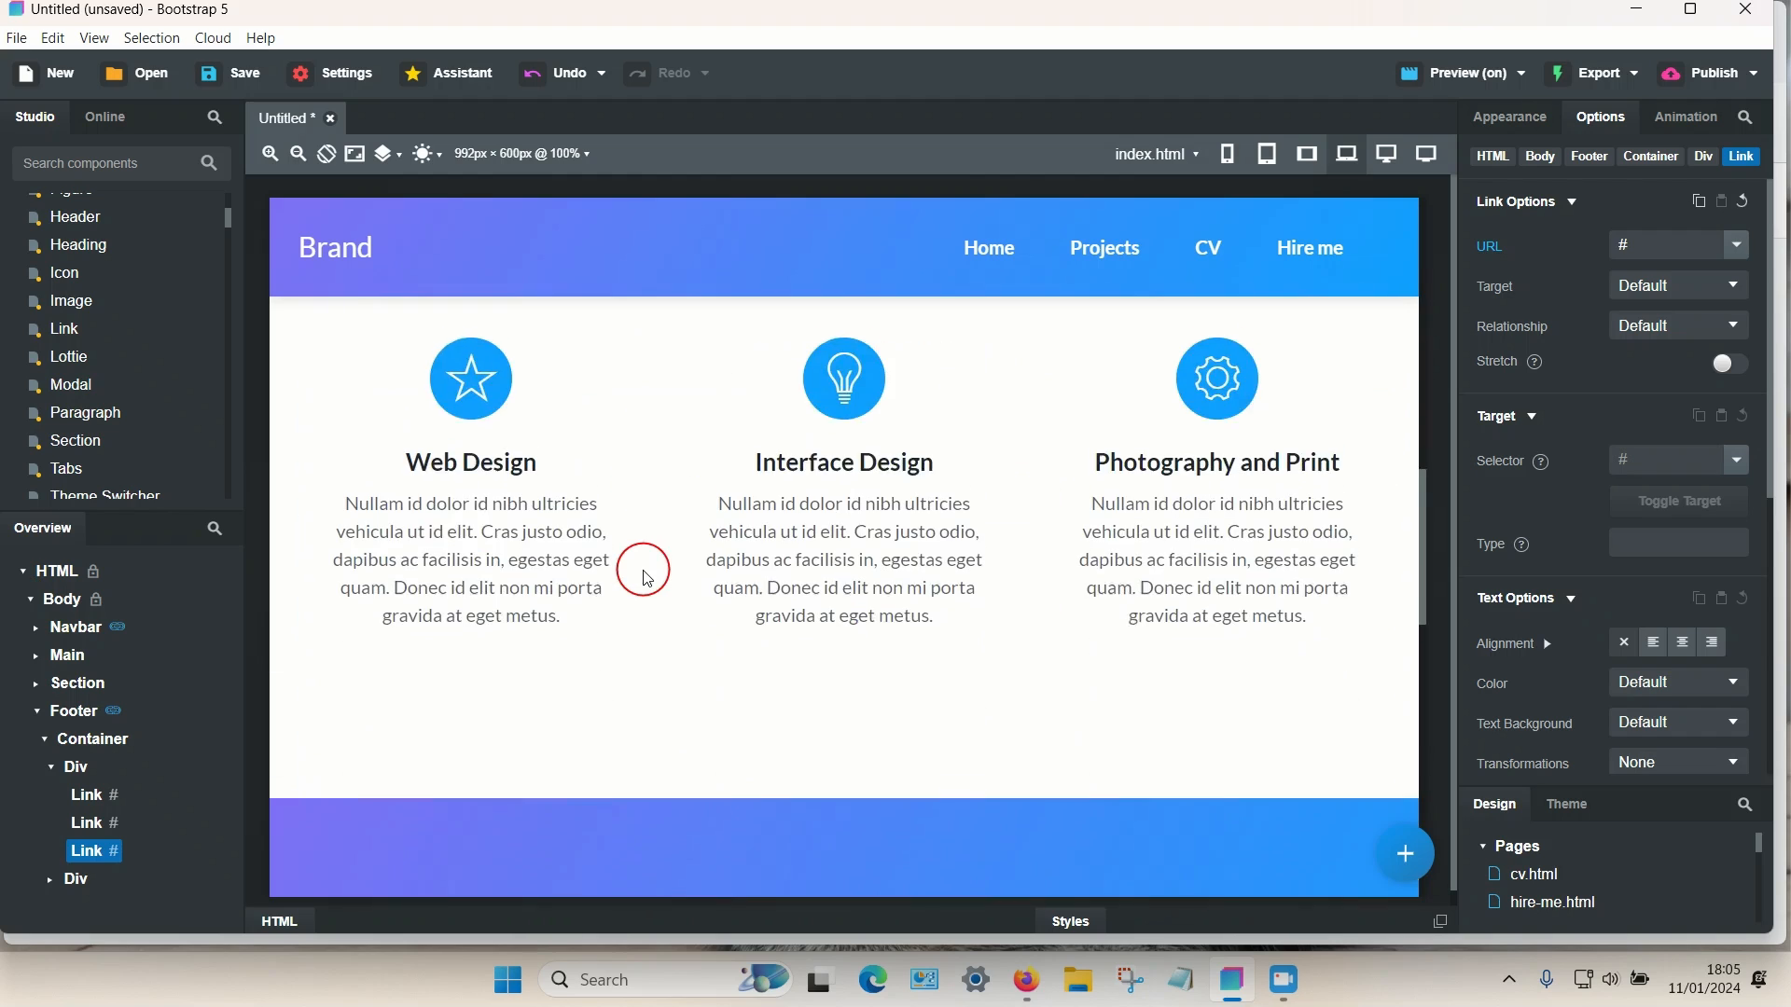
{"action": "scroll", "coordinate": [644, 574], "scroll_direction": "up", "scroll_amount": 3}
{"action": "scroll", "coordinate": [649, 578], "scroll_direction": "up", "scroll_amount": 7}
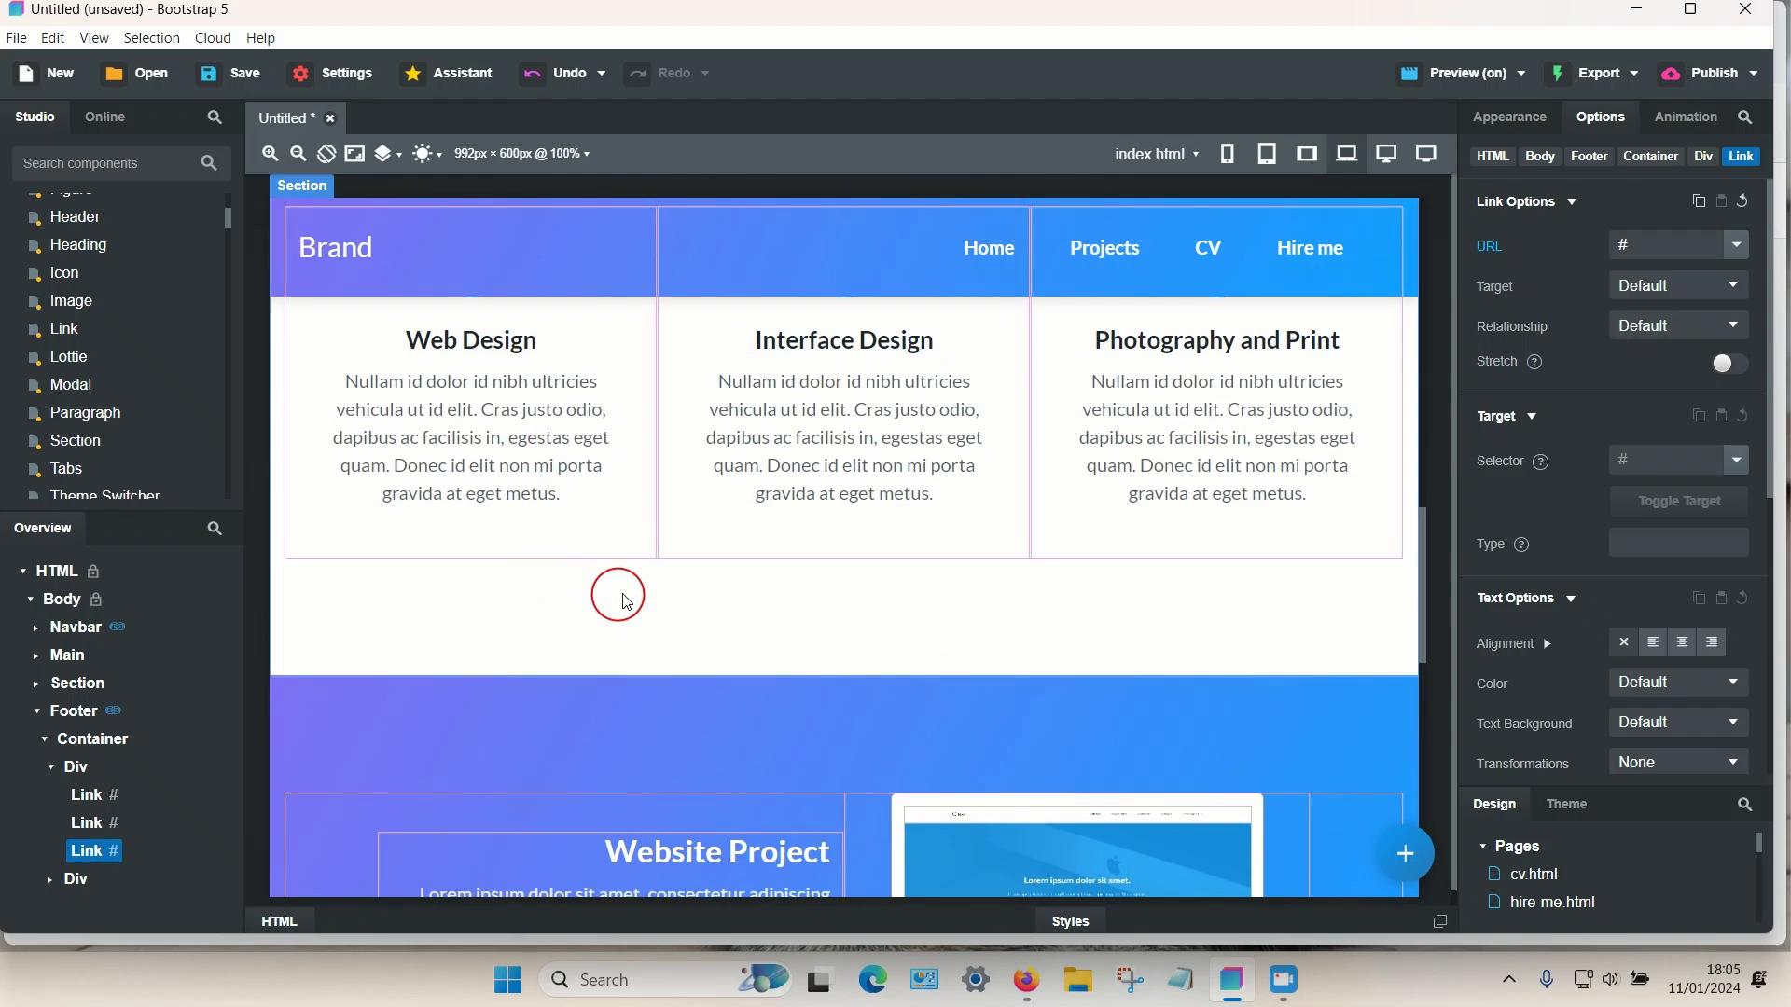
{"action": "scroll", "coordinate": [635, 578], "scroll_direction": "down", "scroll_amount": 4}
{"action": "scroll", "coordinate": [676, 566], "scroll_direction": "down", "scroll_amount": 4}
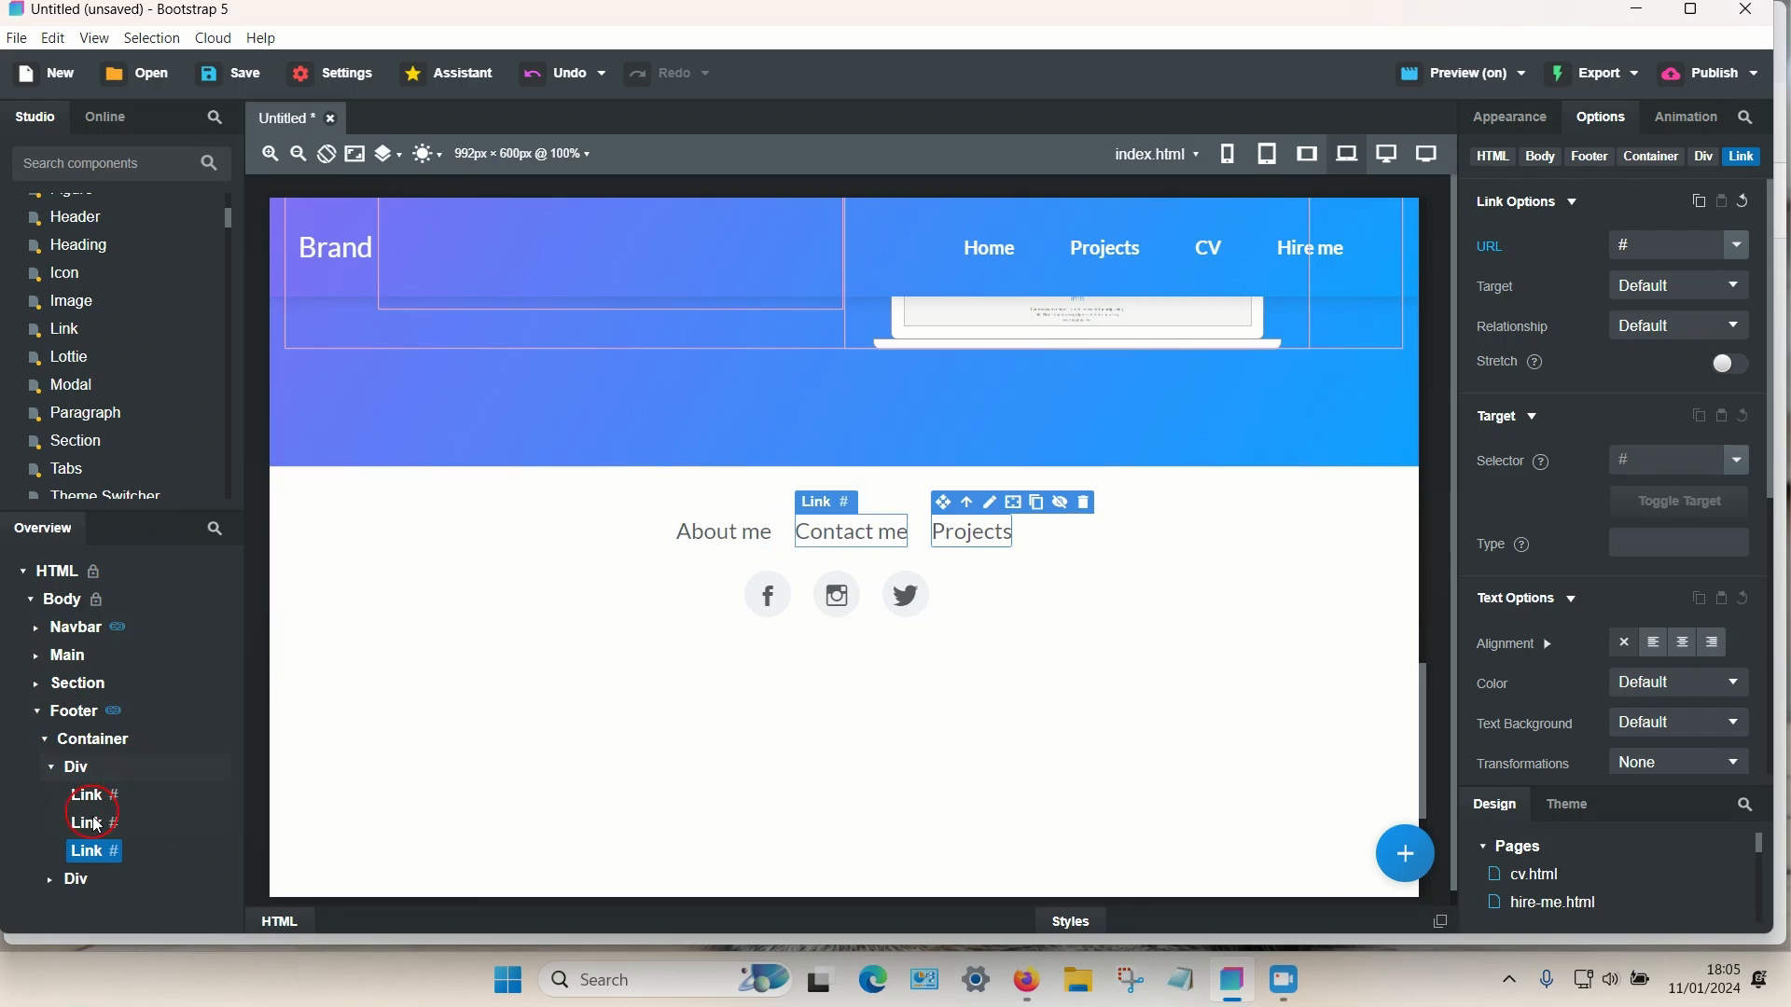
{"action": "left_click", "coordinate": [36, 711]}
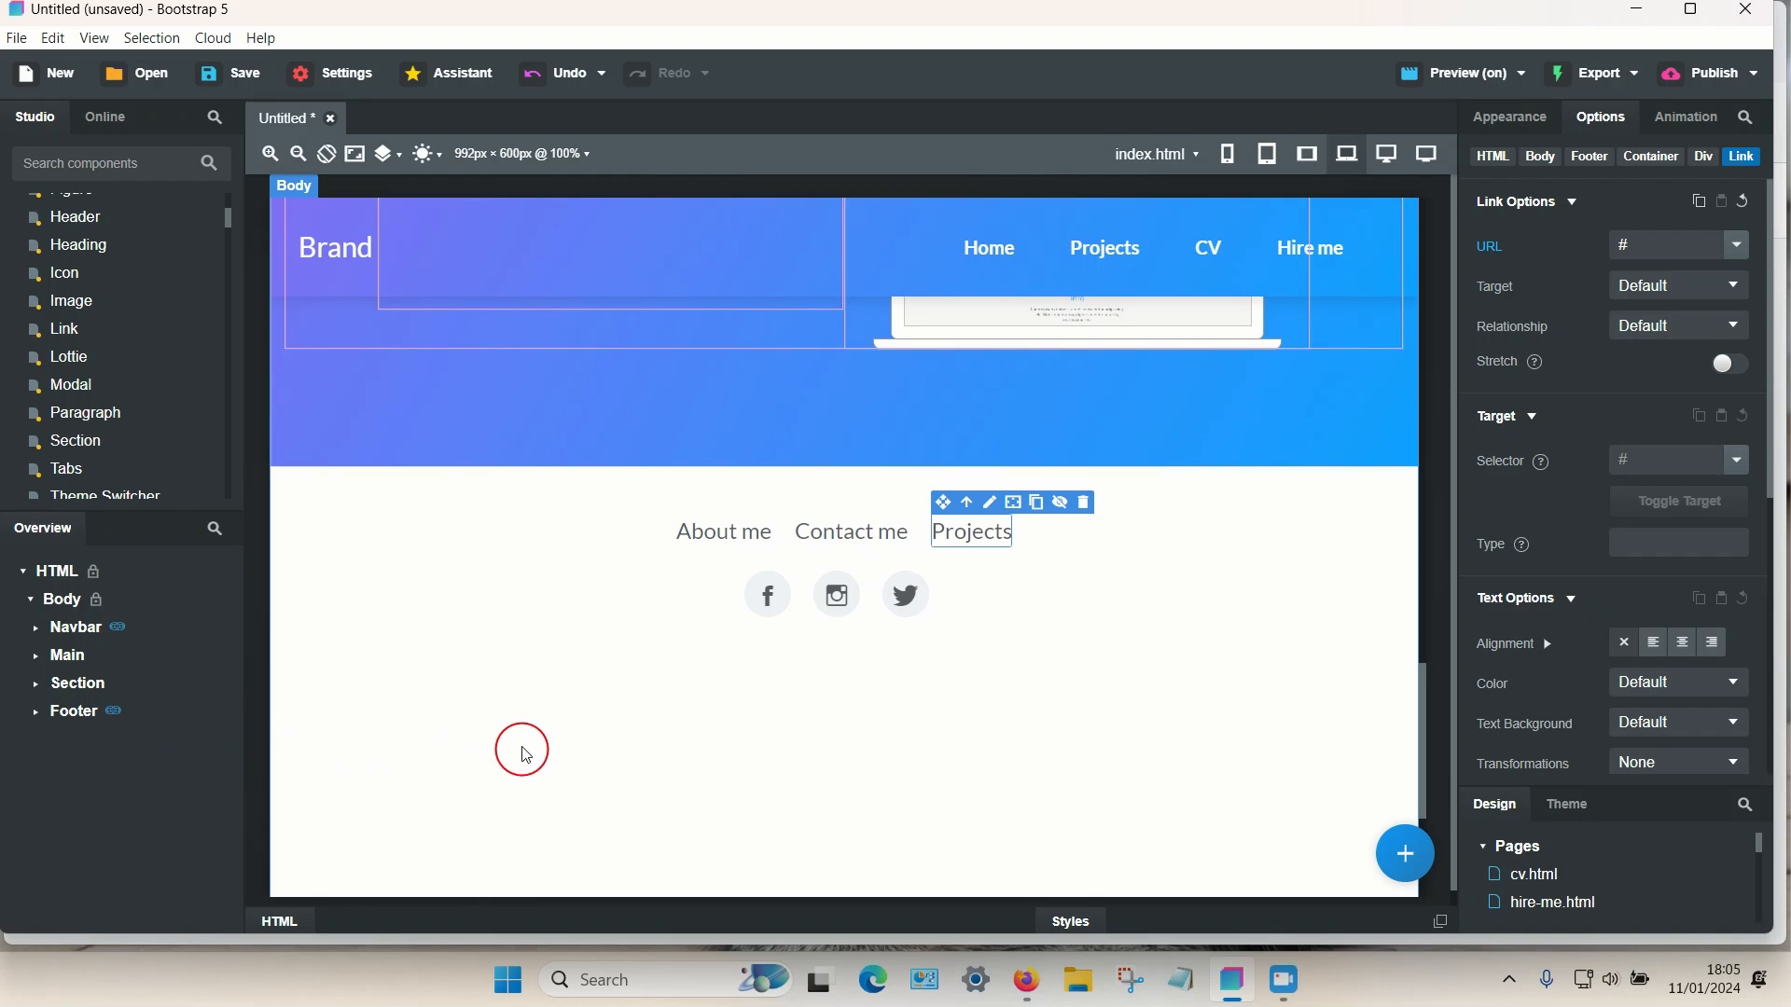
{"action": "right_click", "coordinate": [89, 721]}
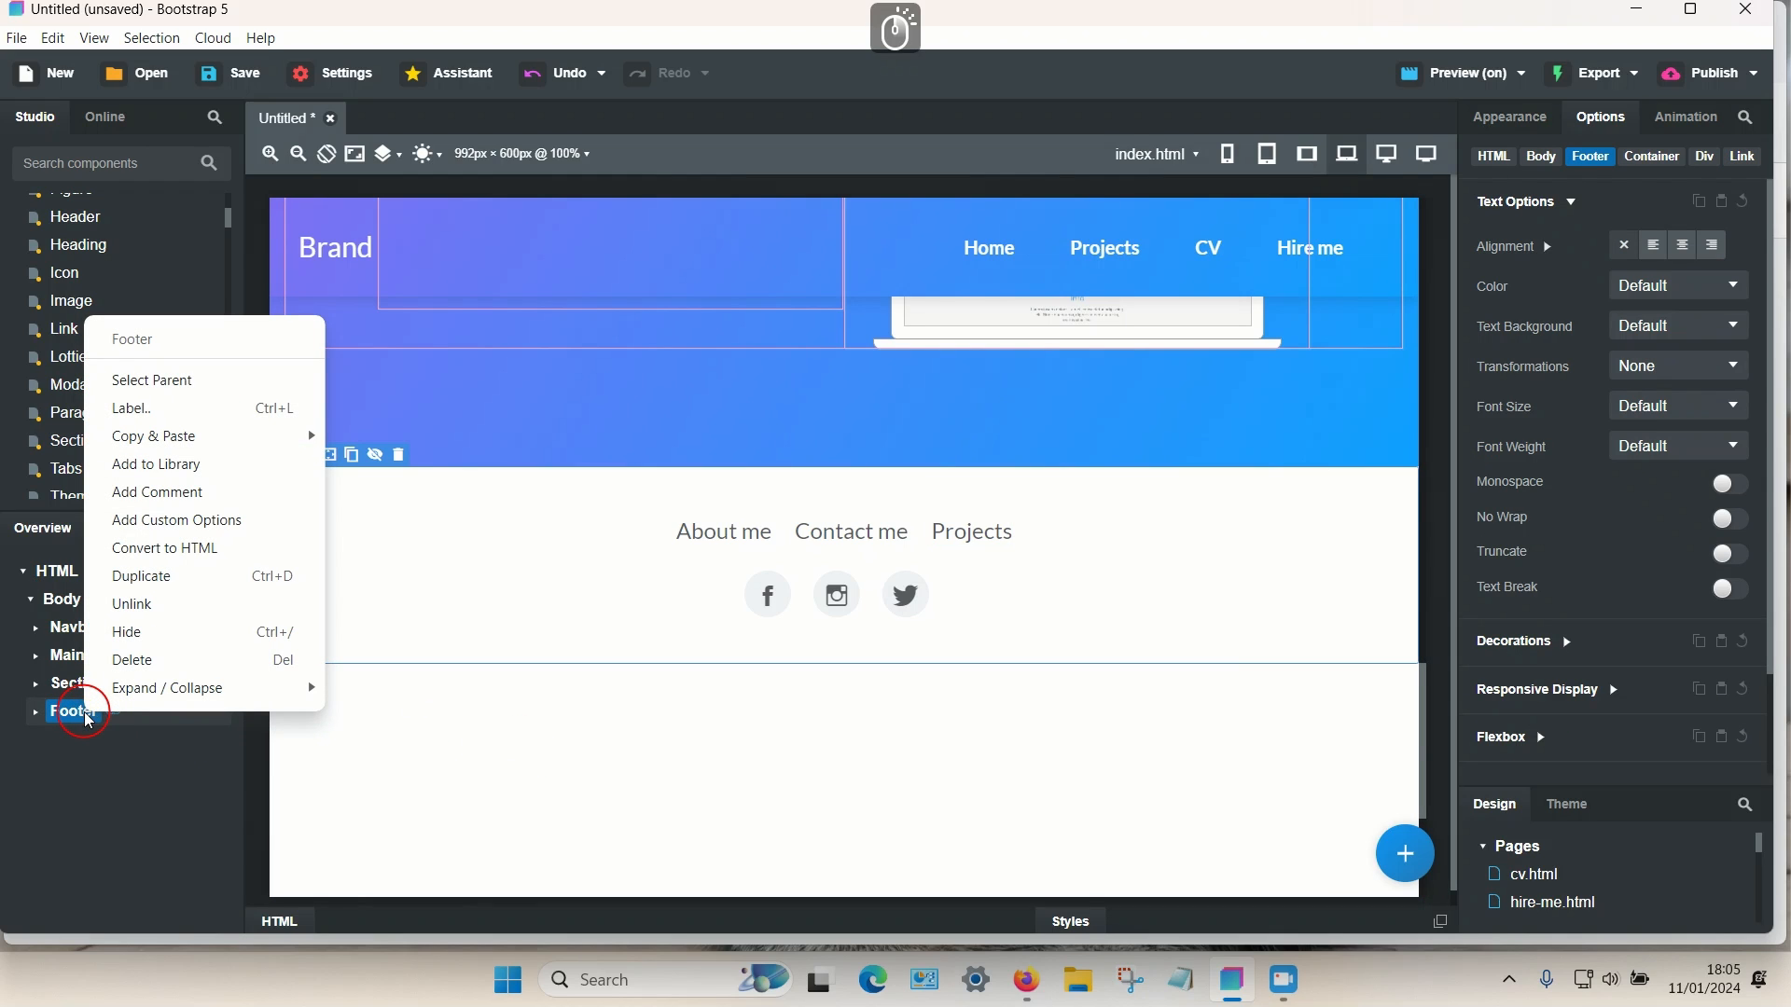
{"action": "mouse_move", "coordinate": [253, 444]}
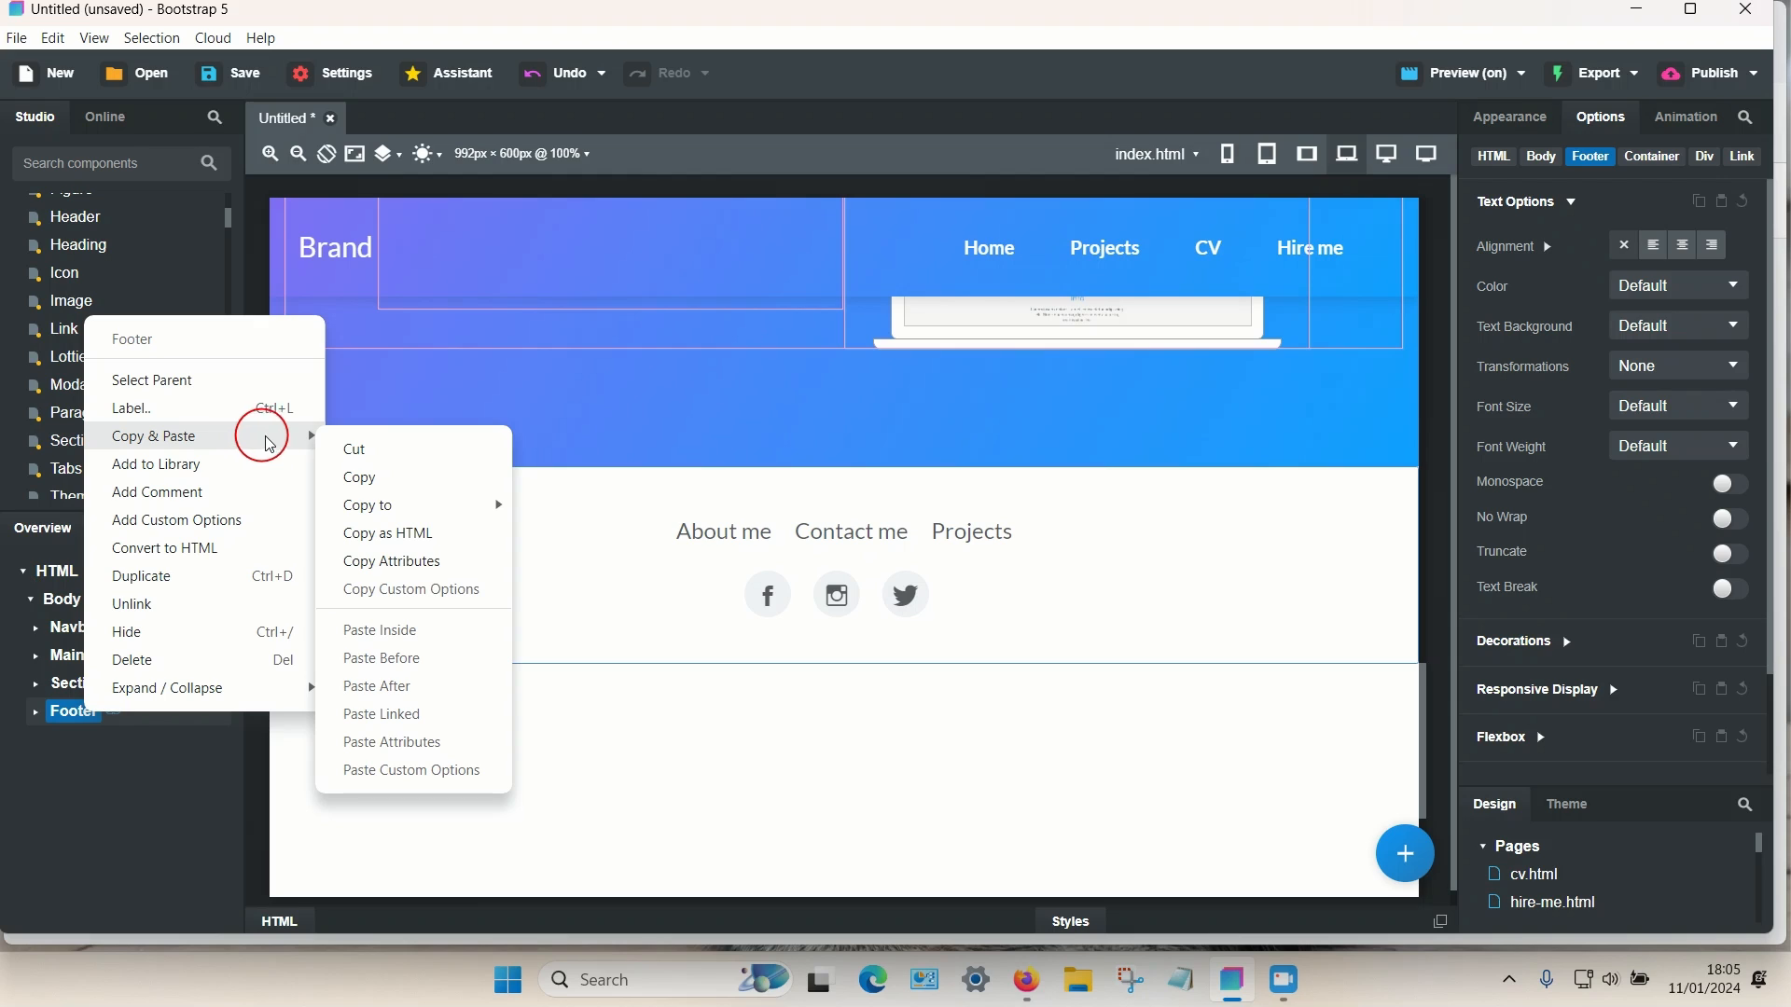
{"action": "mouse_move", "coordinate": [425, 506]}
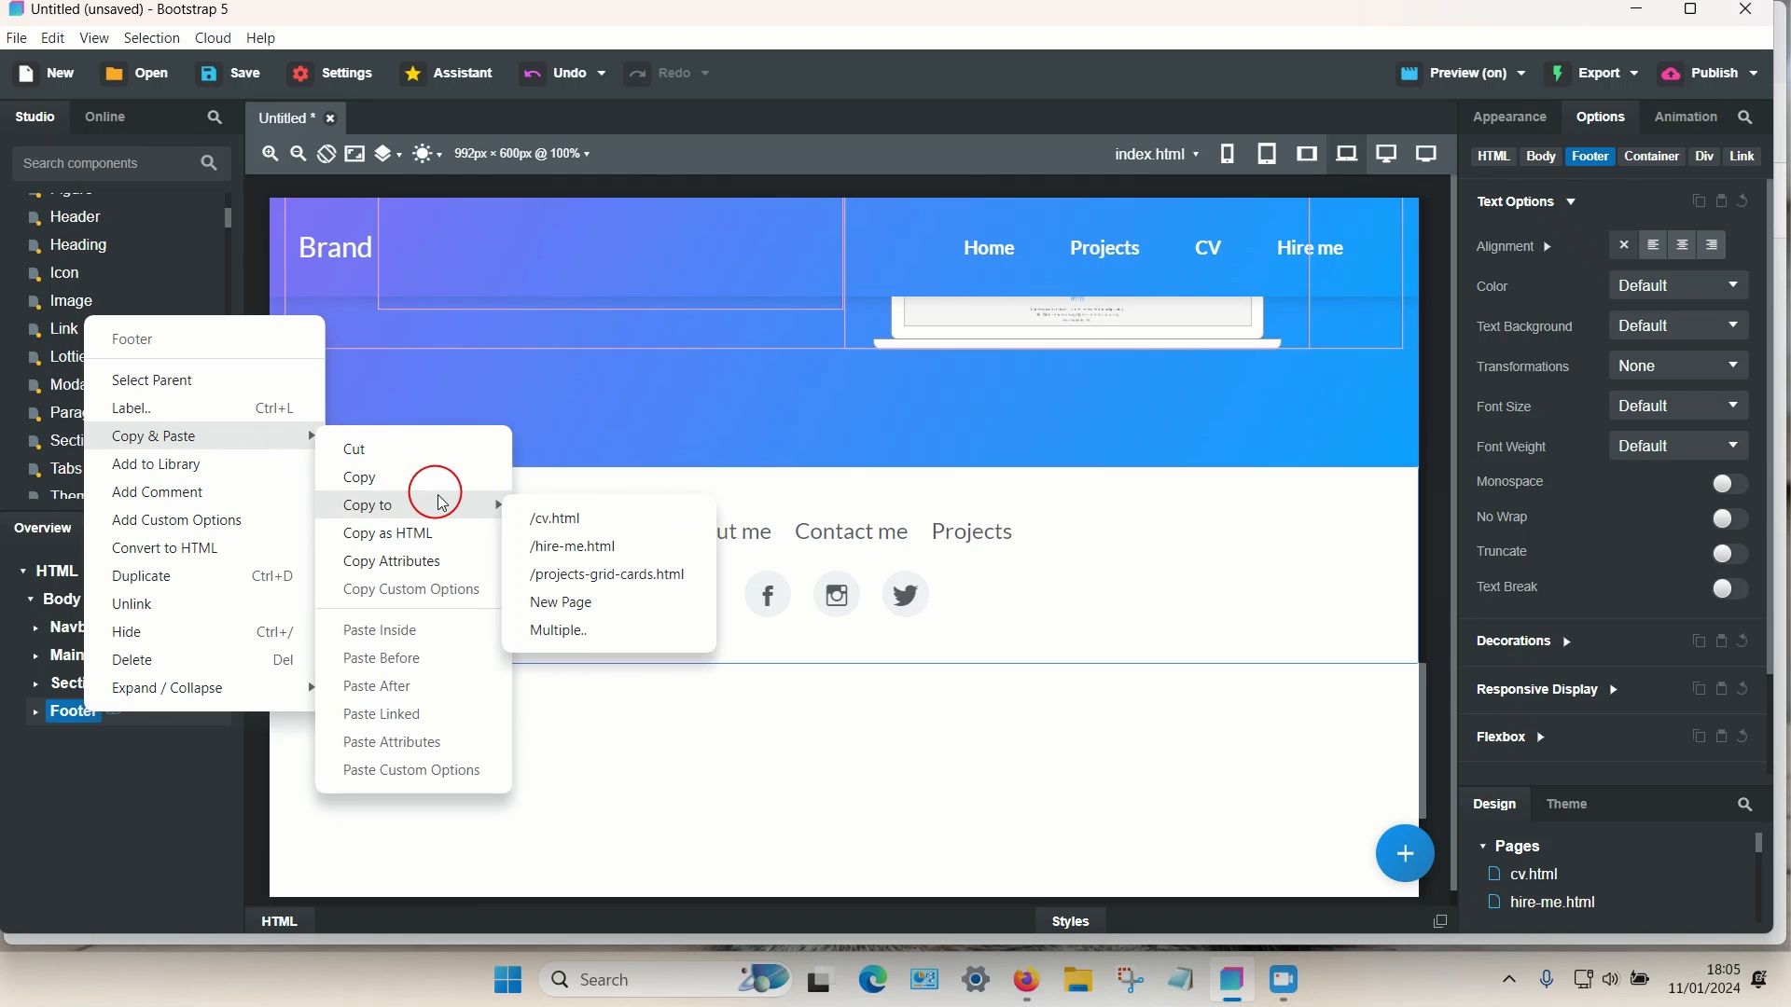
{"action": "left_click", "coordinate": [562, 632]}
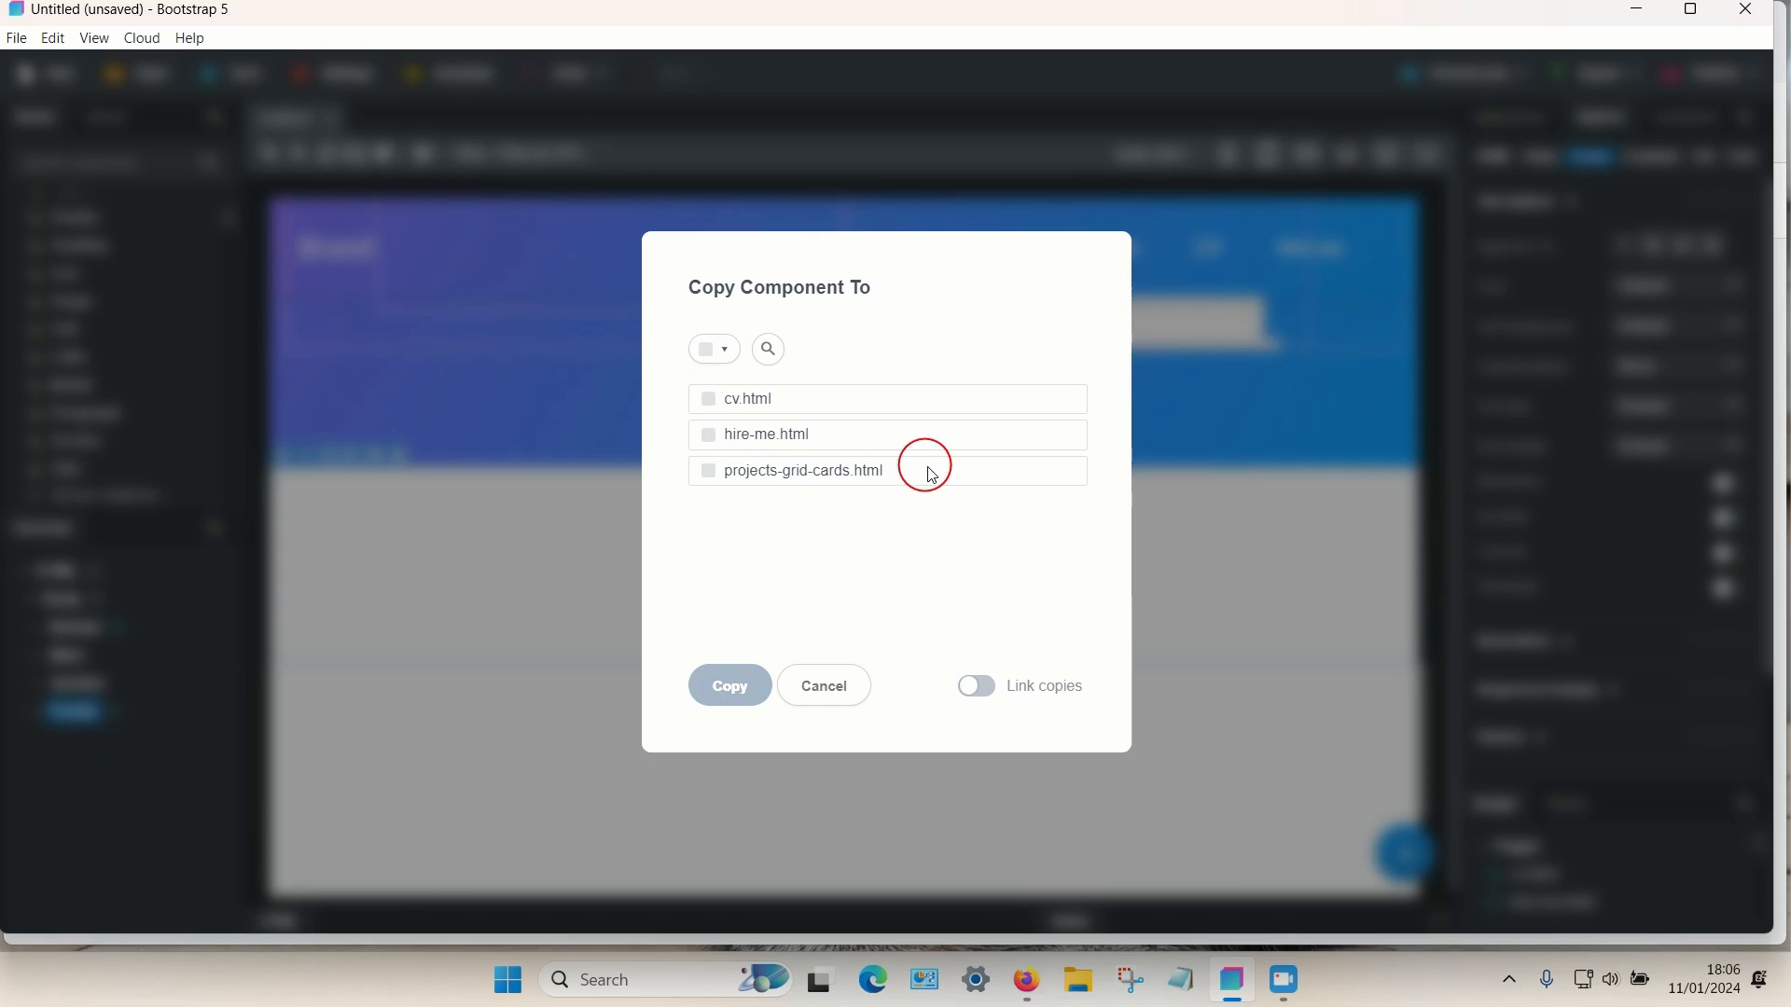
{"action": "left_click", "coordinate": [987, 688]}
{"action": "left_click", "coordinate": [975, 686]}
{"action": "left_click", "coordinate": [829, 688]}
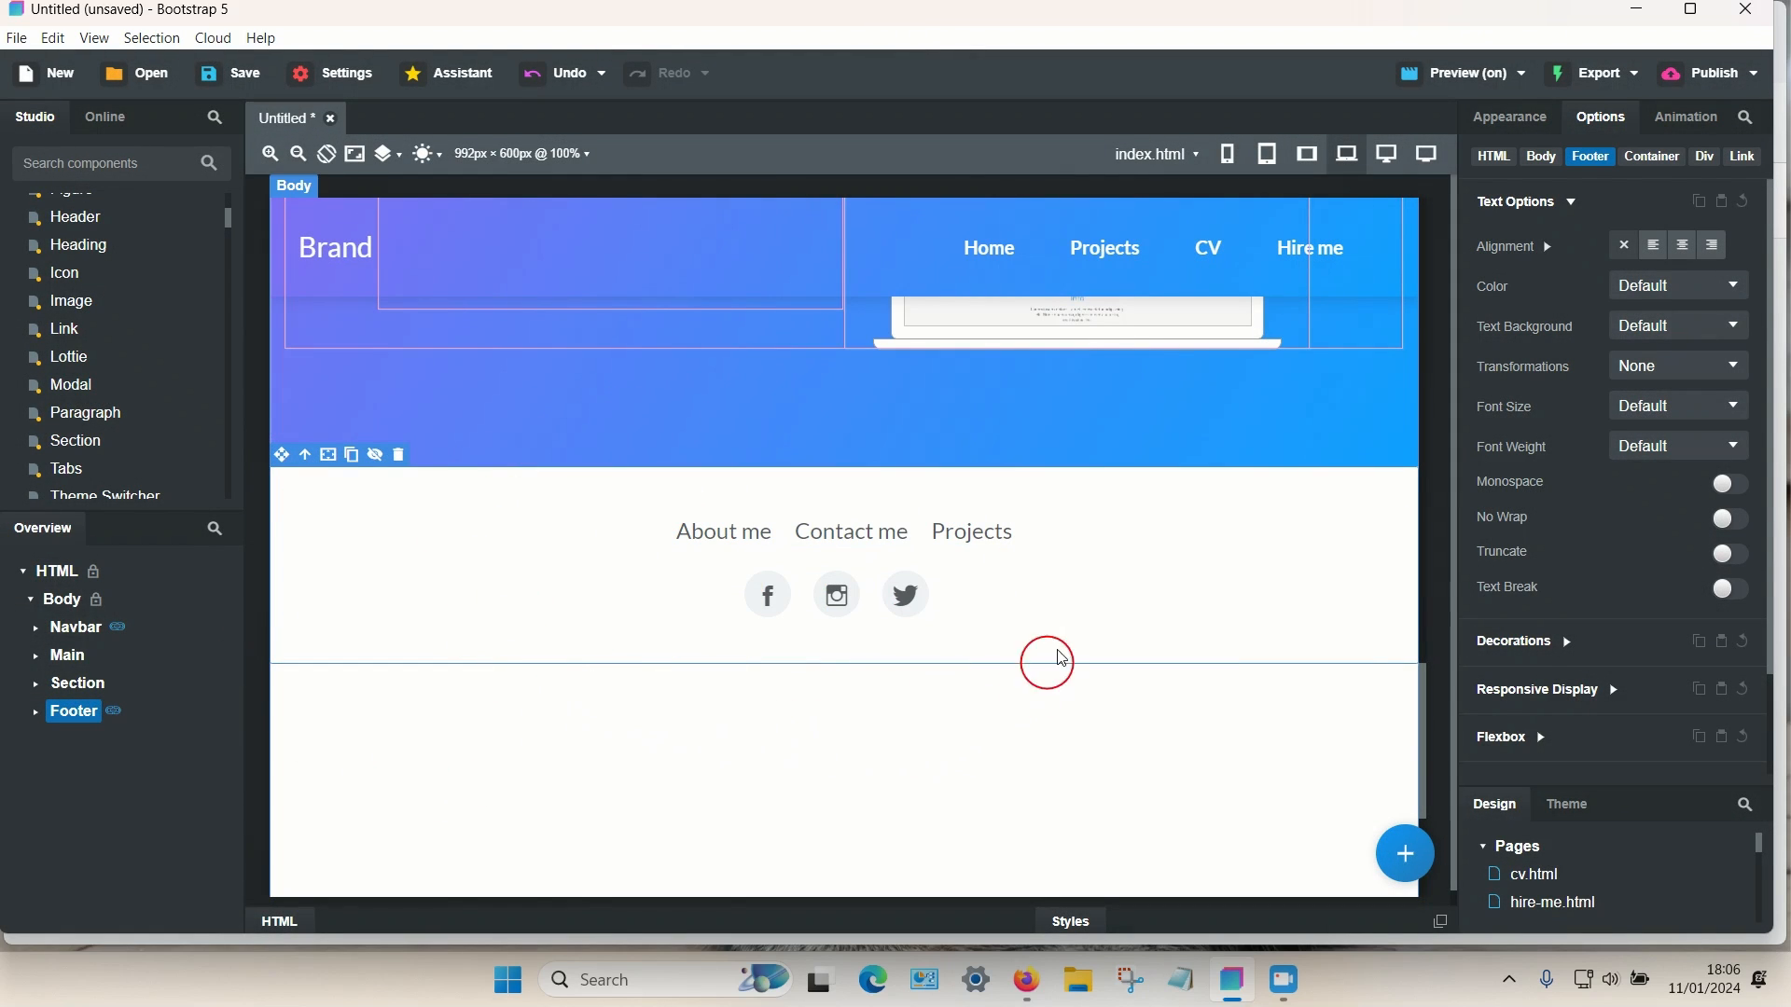
- Insert a Custom Code component inside the footer's container, above the Div that holds the text links
{"action": "left_click", "coordinate": [36, 716]}
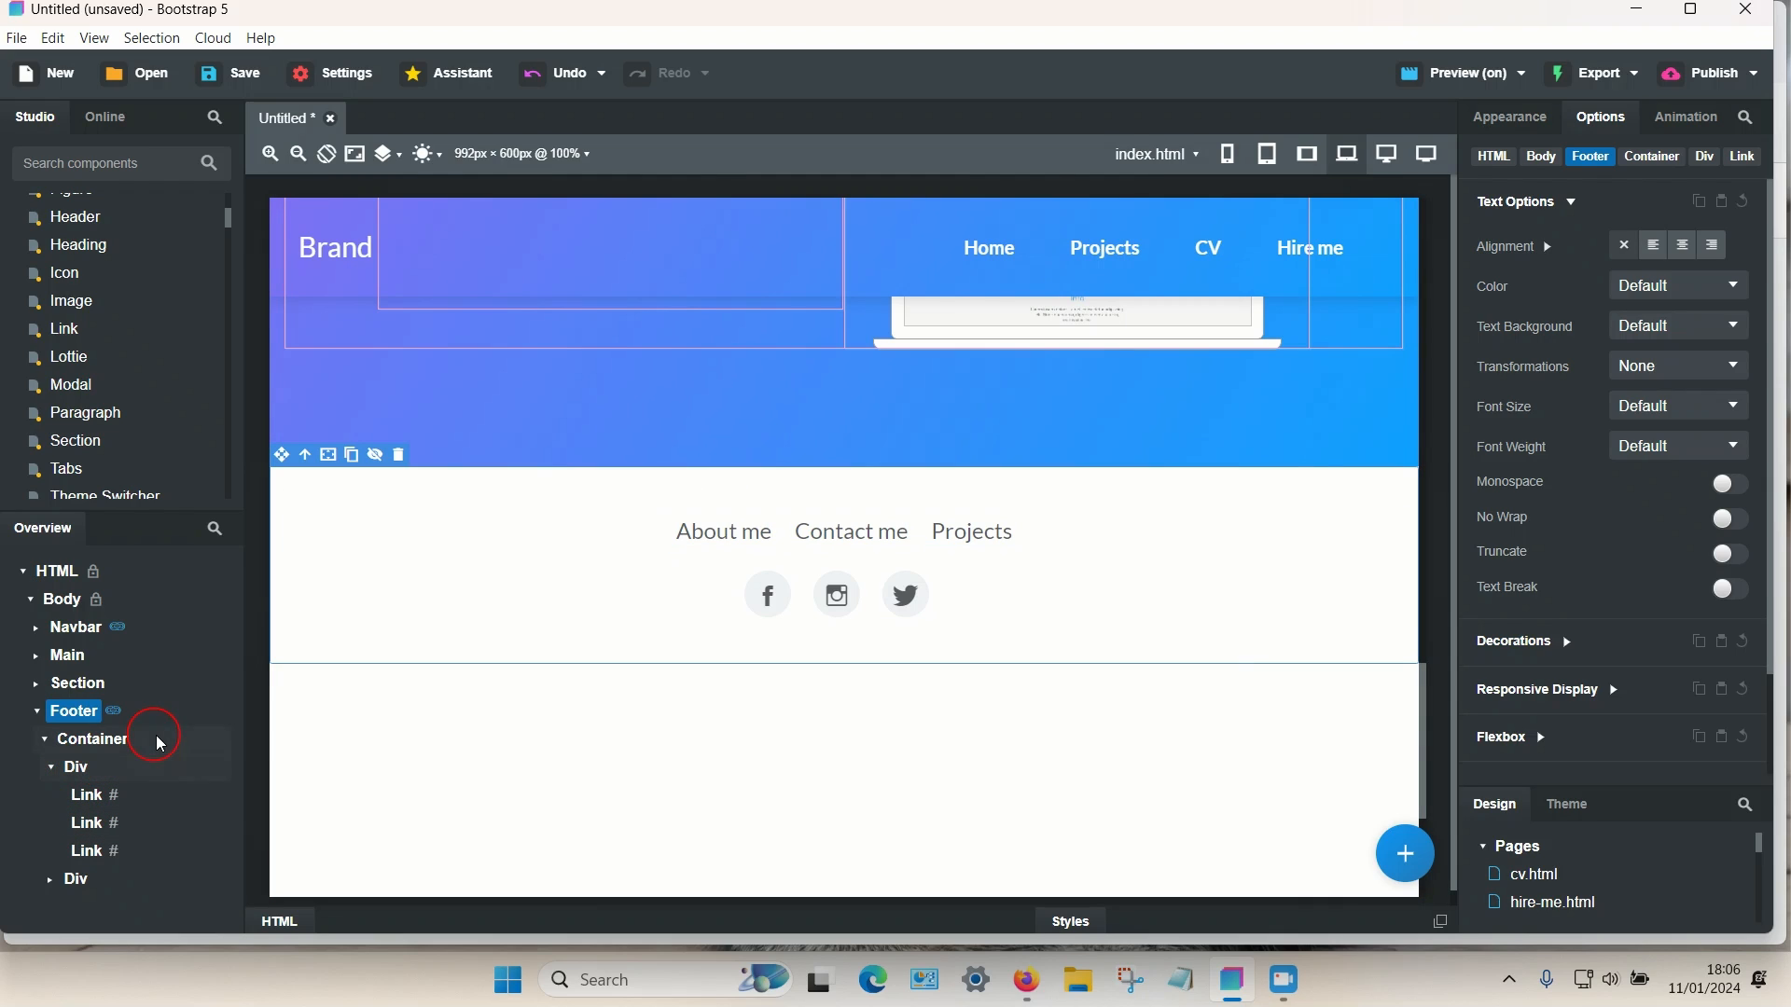
{"action": "scroll", "coordinate": [107, 366], "scroll_direction": "up", "scroll_amount": 1}
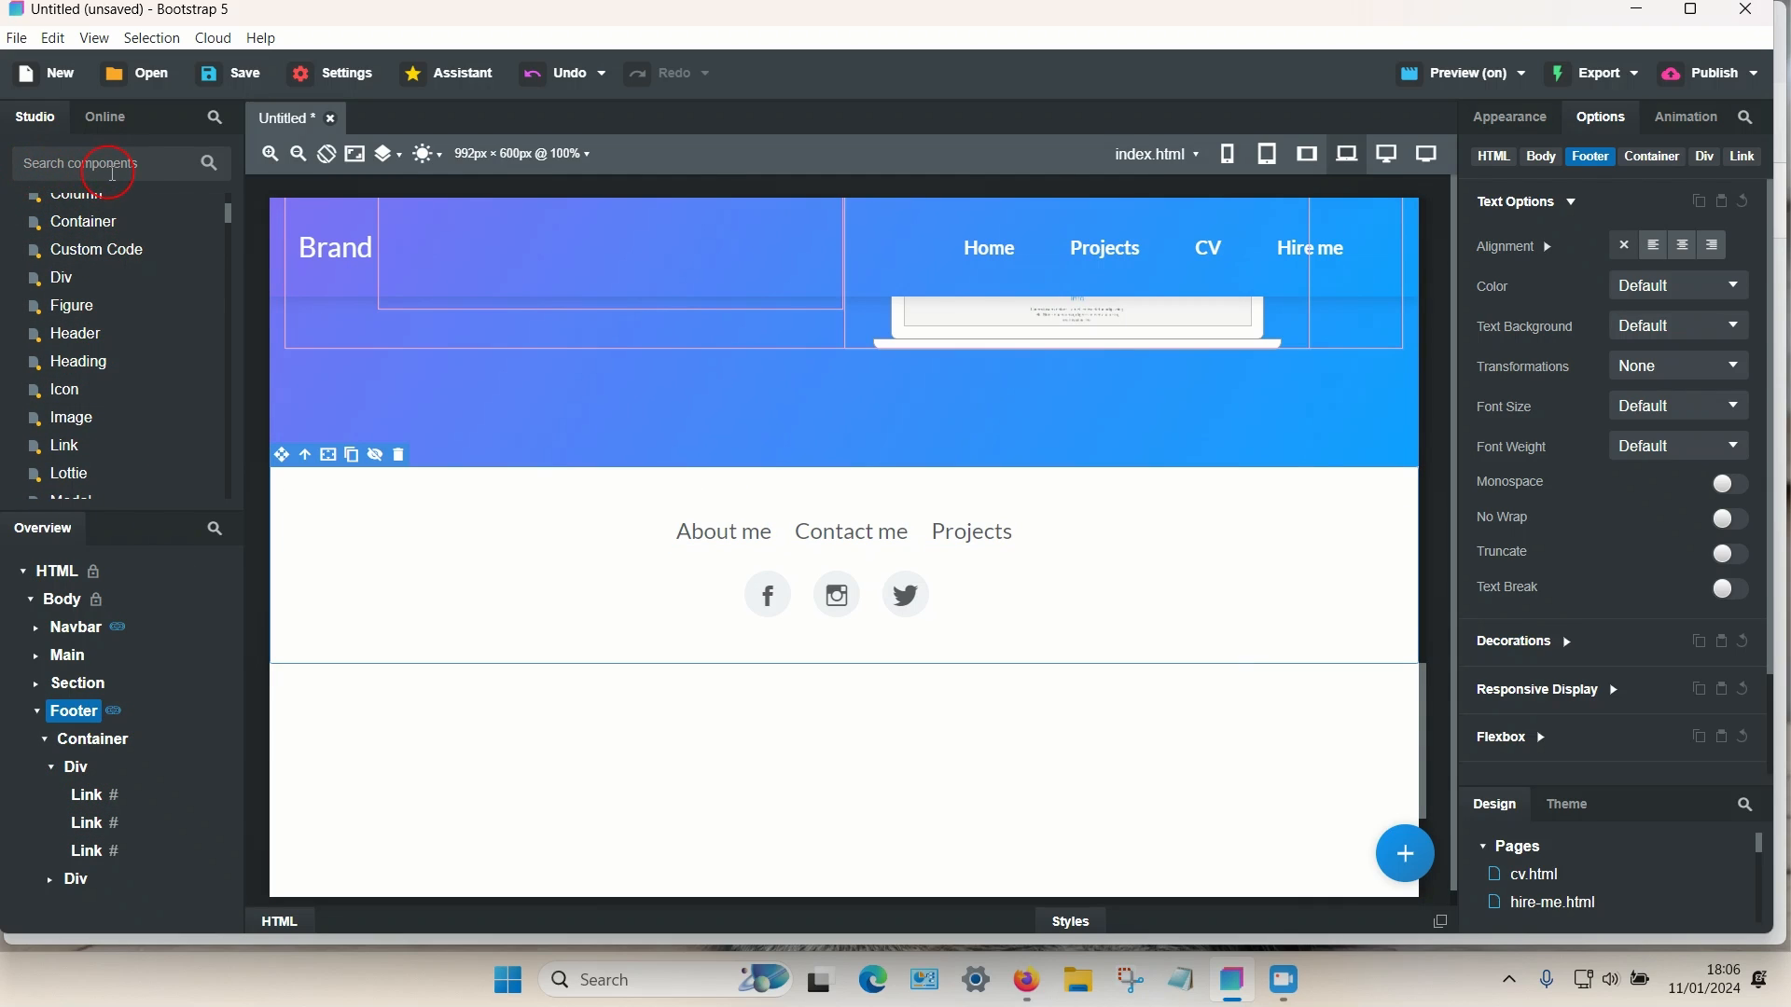
{"action": "scroll", "coordinate": [126, 336], "scroll_direction": "up", "scroll_amount": 1}
{"action": "left_click_drag", "start_coordinate": [57, 379], "coordinate": [120, 761]}
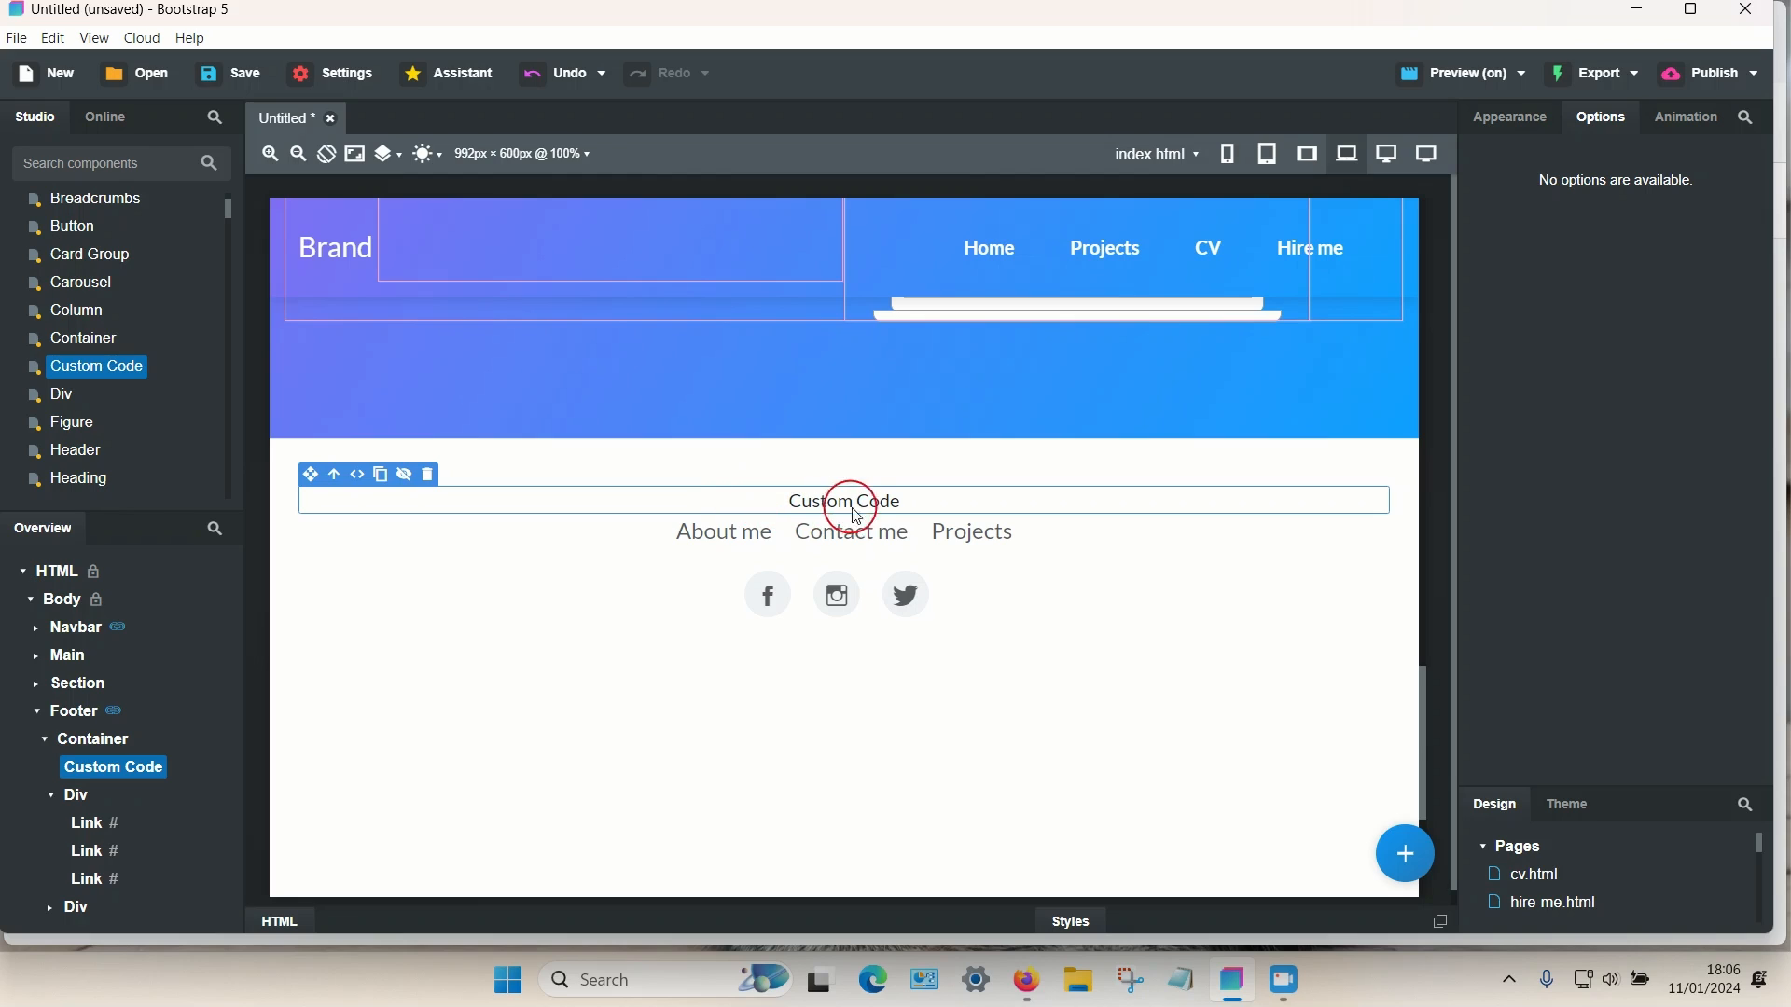
- Switch to Firefox and copy the new search engine's complete embed code, from the script tag through the gcse-search div
{"action": "left_click", "coordinate": [1038, 983]}
{"action": "left_click_drag", "start_coordinate": [781, 616], "coordinate": [501, 585]}
{"action": "key", "text": "ctrl+c"}
{"action": "right_click", "coordinate": [563, 598]}
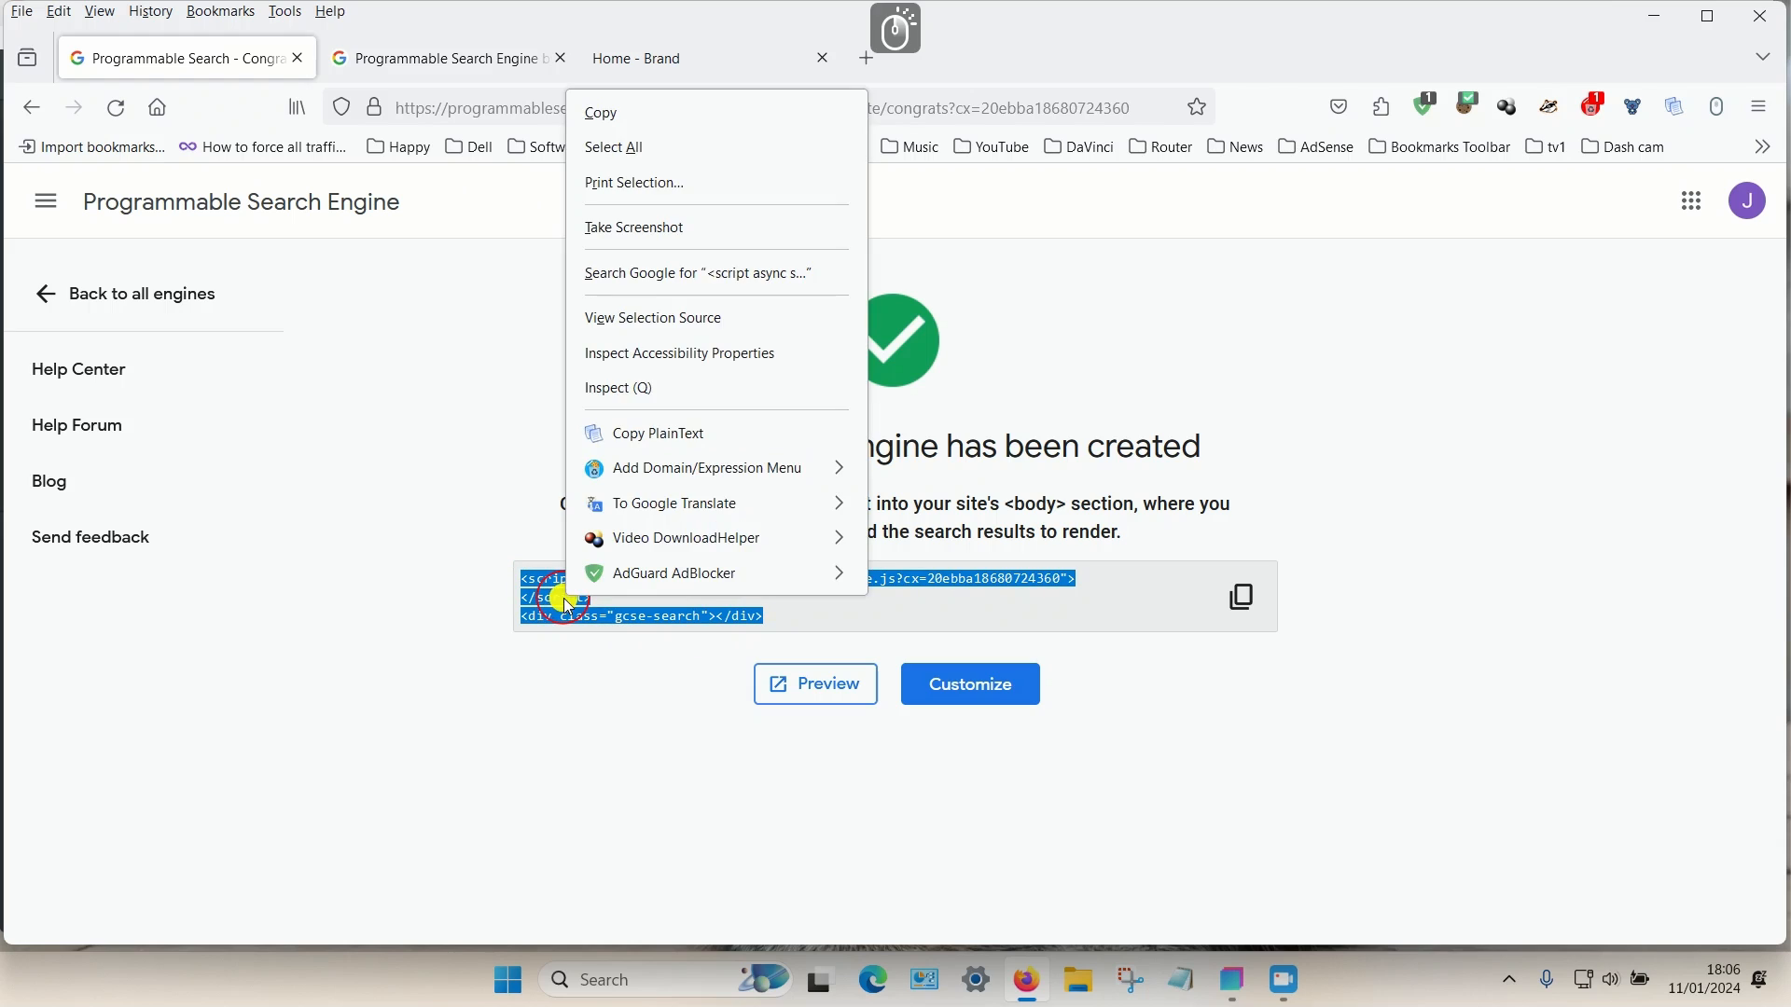
{"action": "left_click", "coordinate": [691, 119]}
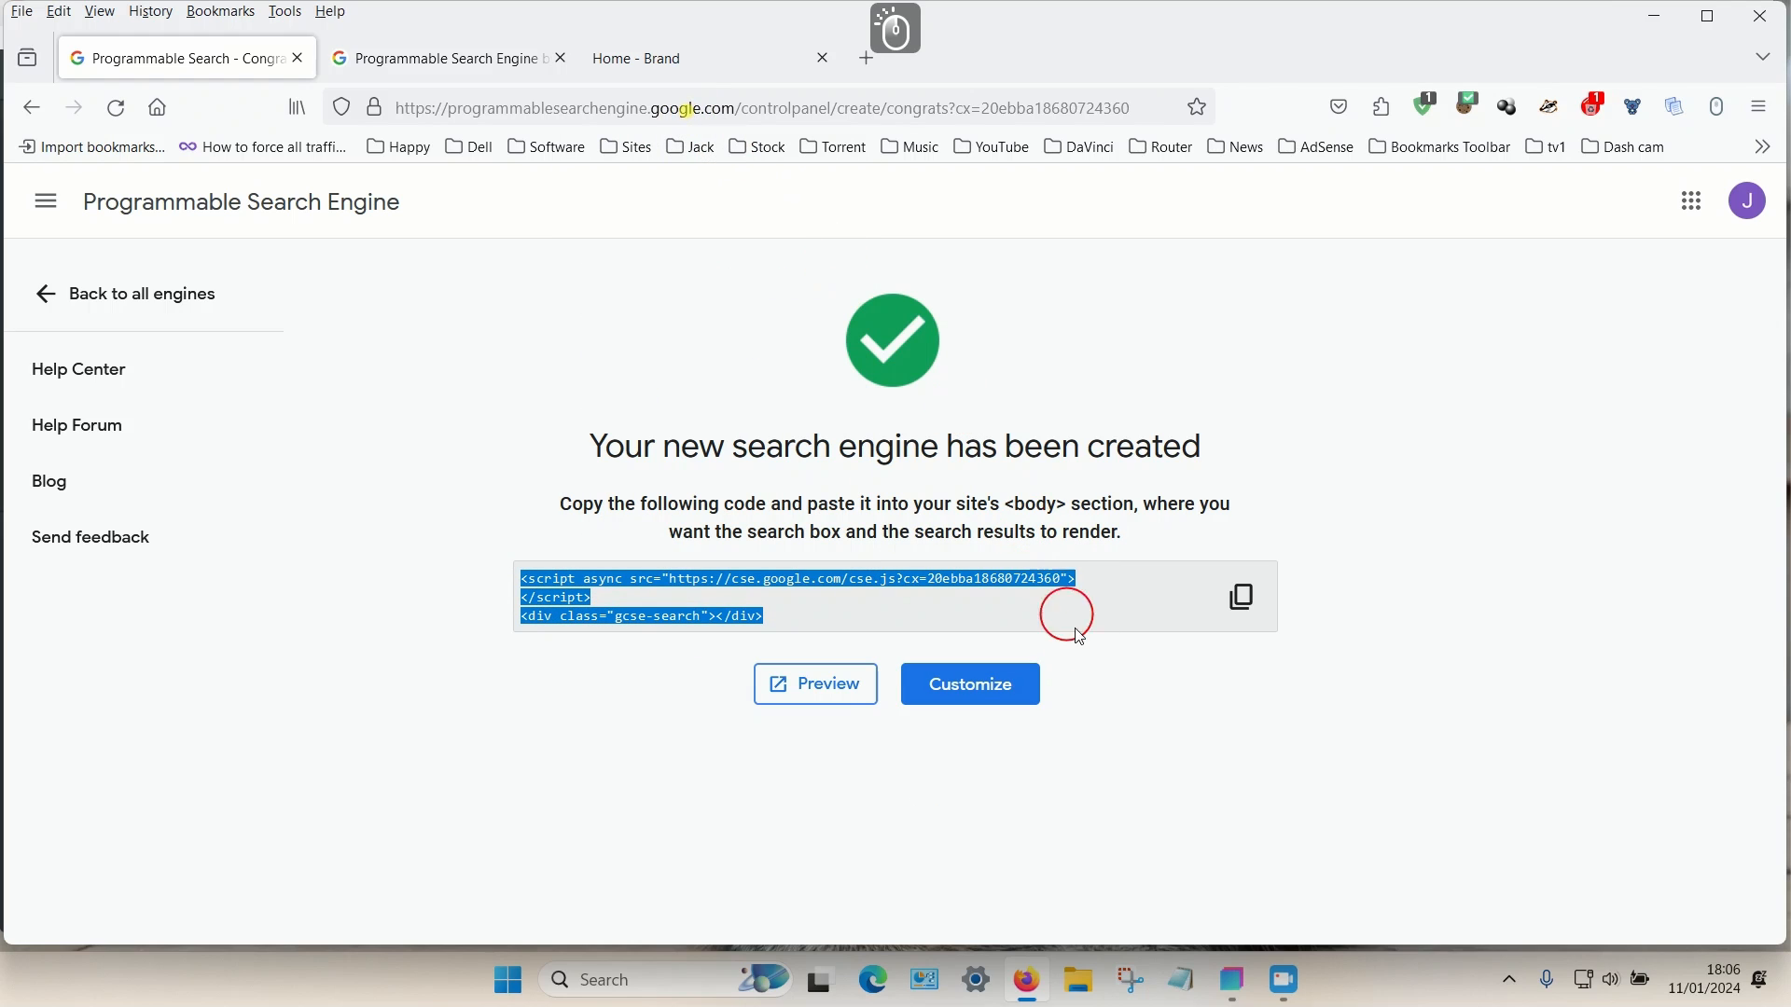
- Switch to Bootstrap Studio, open the footer's Custom Code component for editing and delete everything after its opening <div> tag
{"action": "left_click", "coordinate": [1232, 974]}
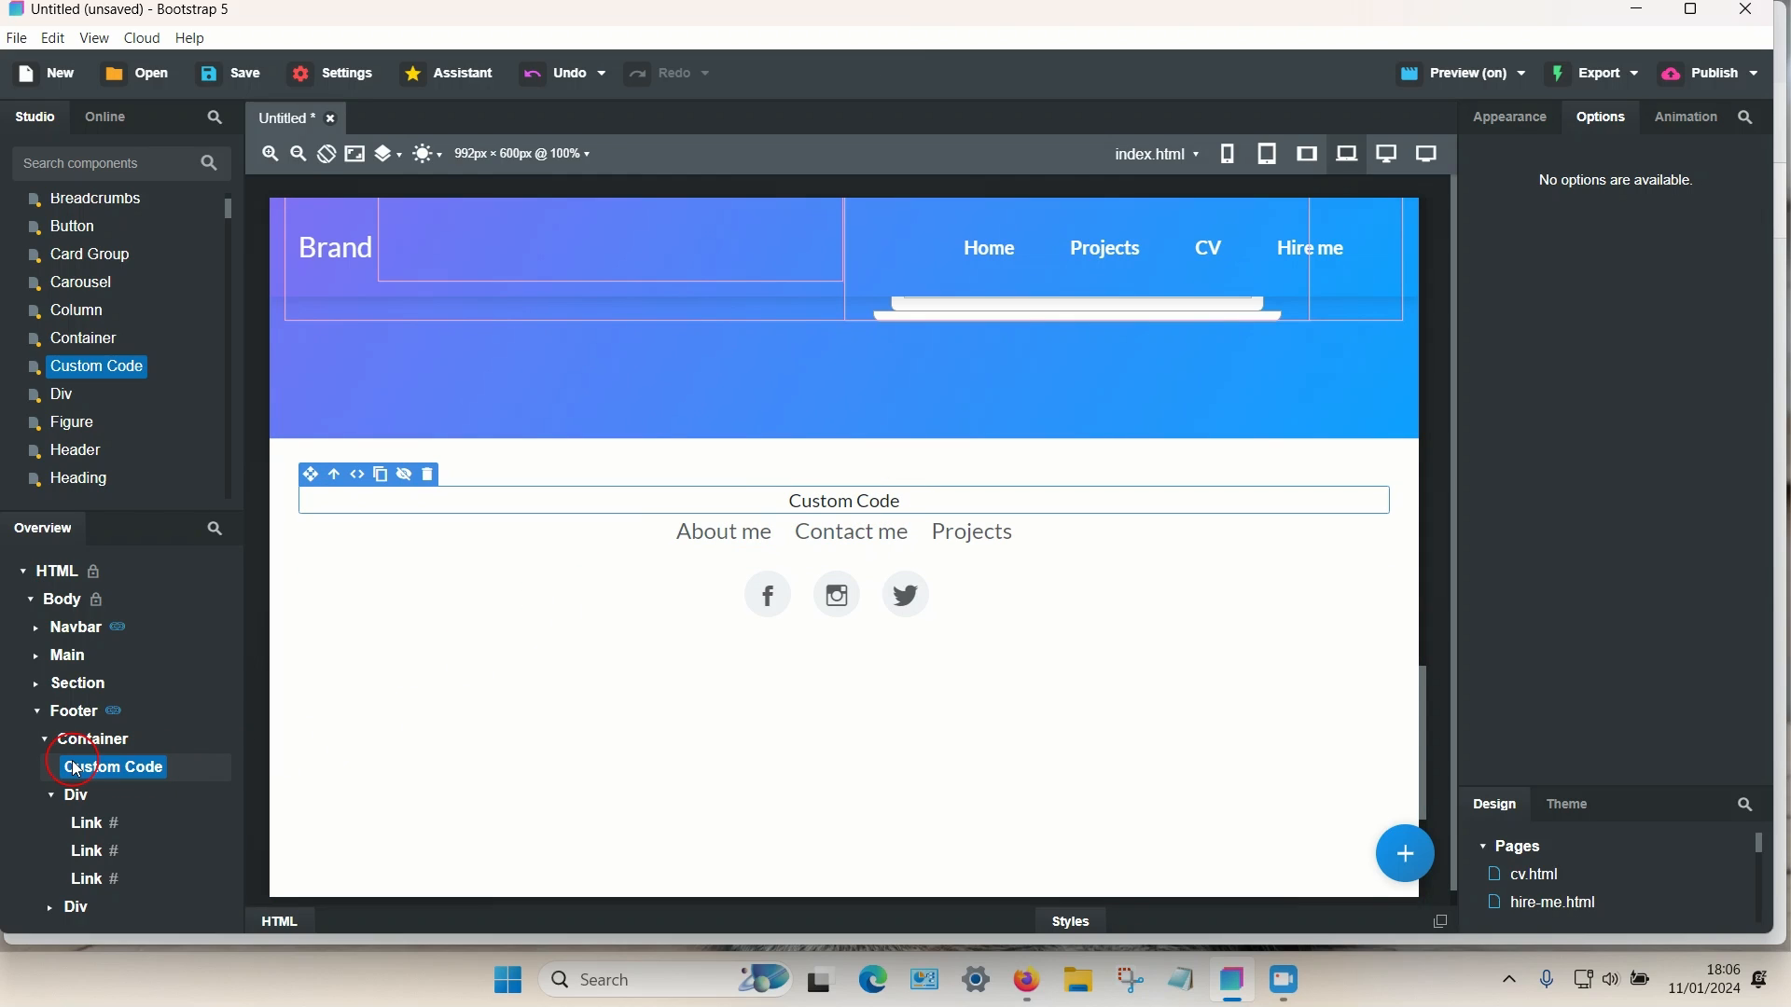
{"action": "double_click", "coordinate": [873, 511]}
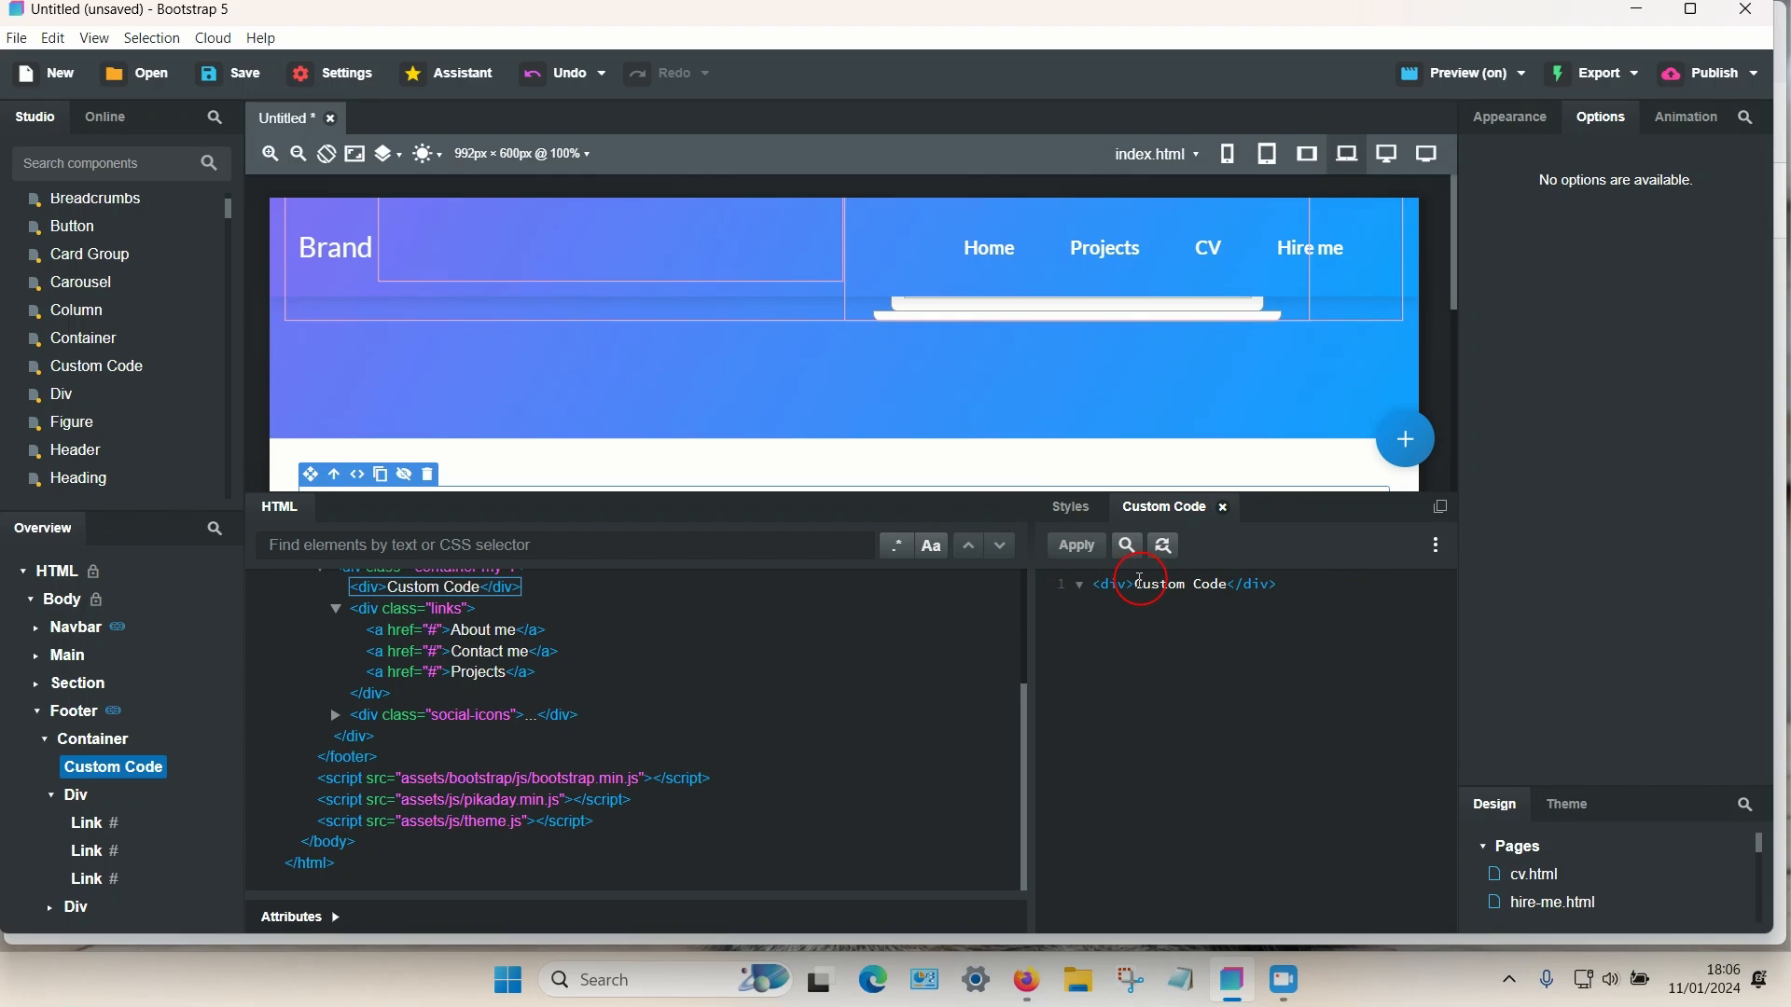
{"action": "left_click_drag", "start_coordinate": [1285, 590], "coordinate": [1155, 586]}
{"action": "key", "text": "BackSpace"}
{"action": "key", "text": "BackSpace"}
{"action": "key", "text": "BackSpace"}
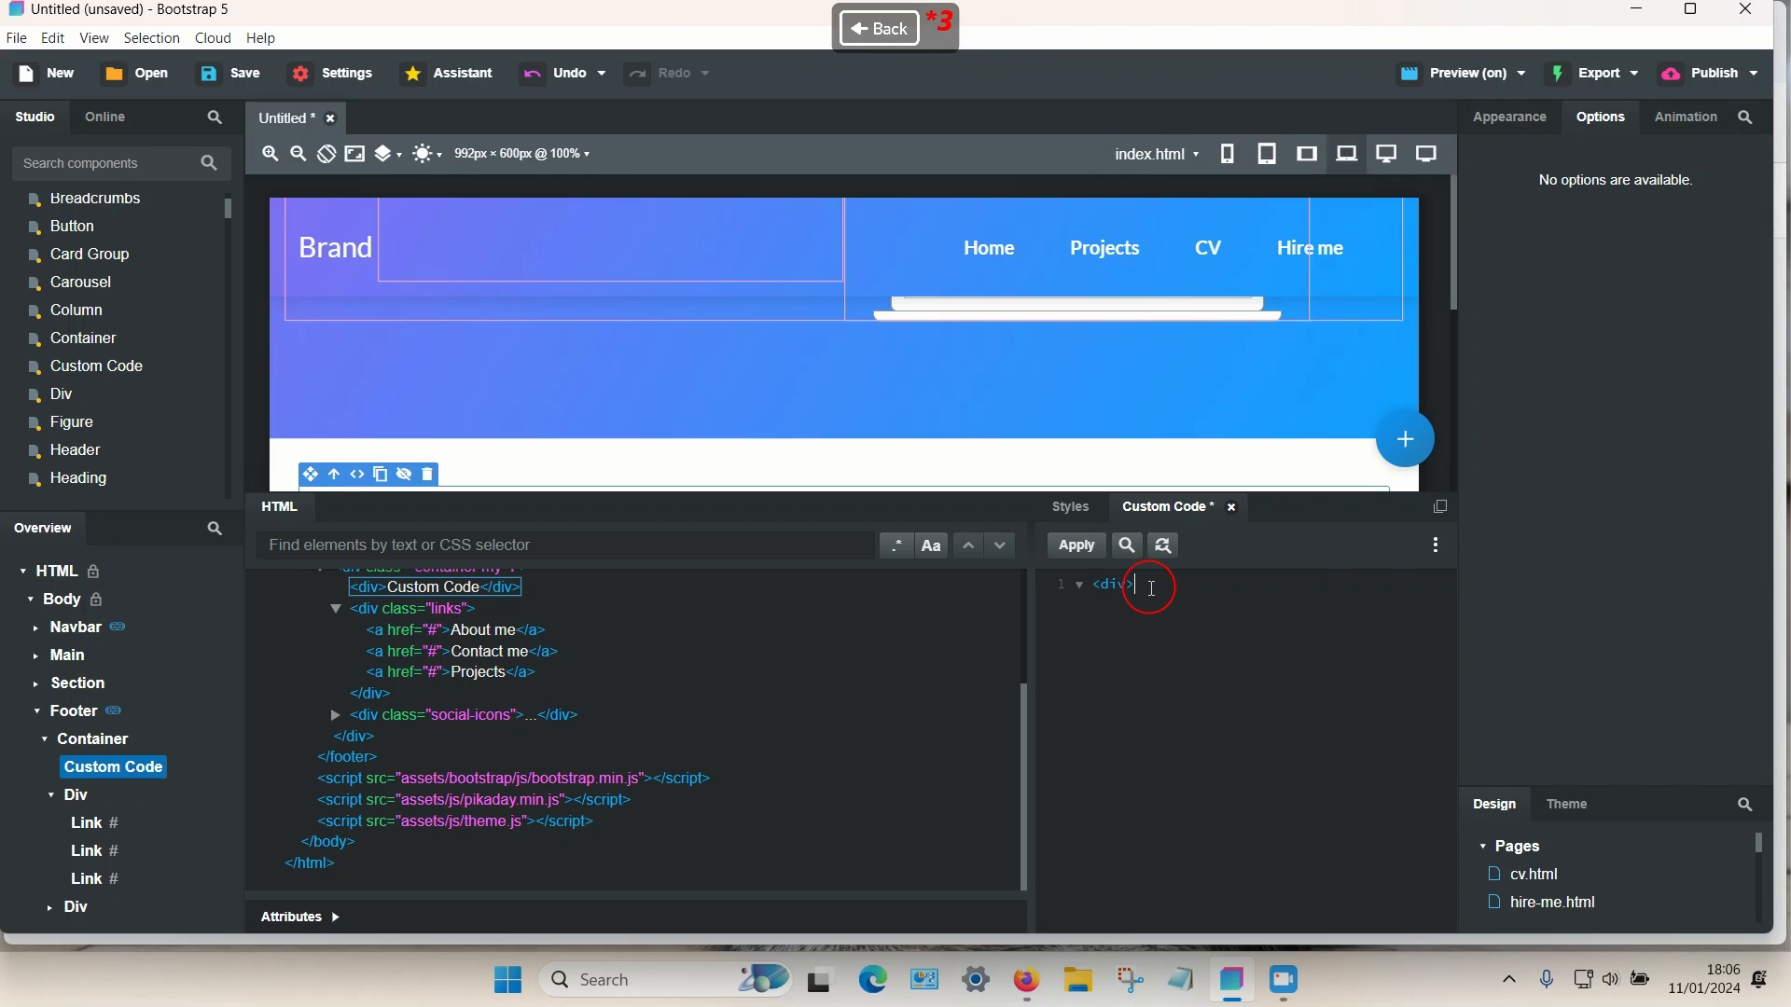
- Paste the search engine code after the opening <div>, apply it, and collapse the code editor
{"action": "right_click", "coordinate": [1152, 587]}
{"action": "left_click", "coordinate": [1279, 669]}
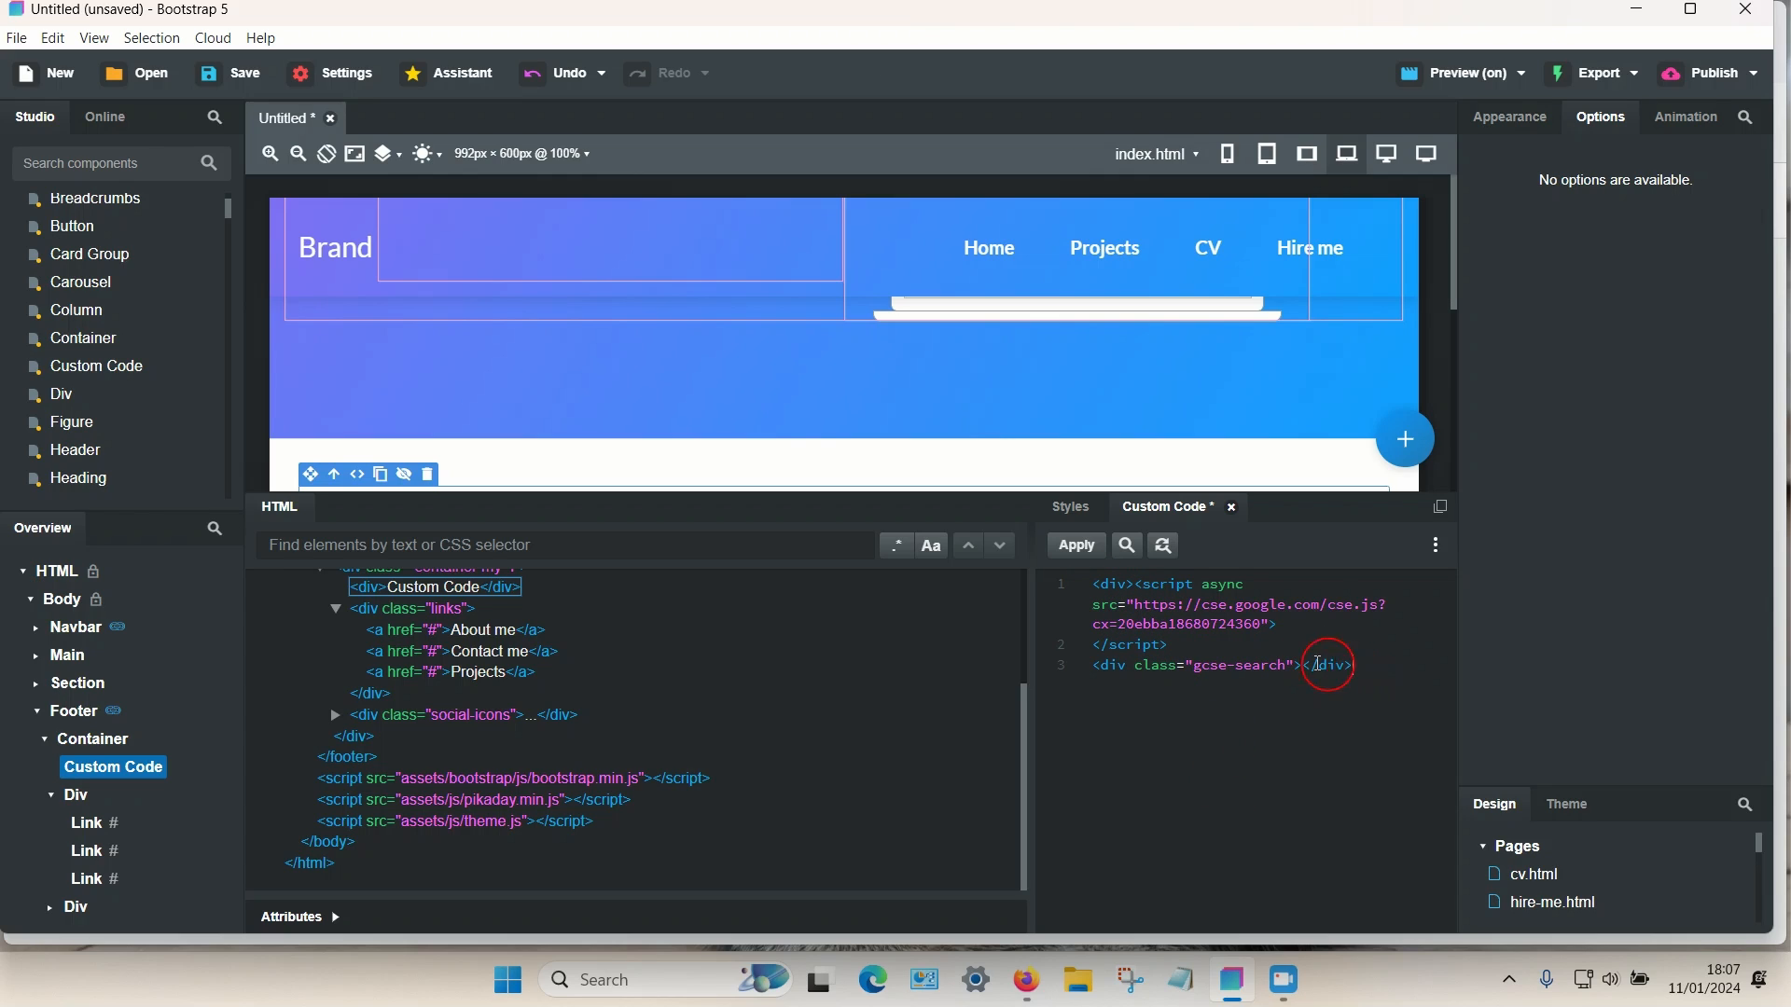
{"action": "left_click", "coordinate": [1076, 549]}
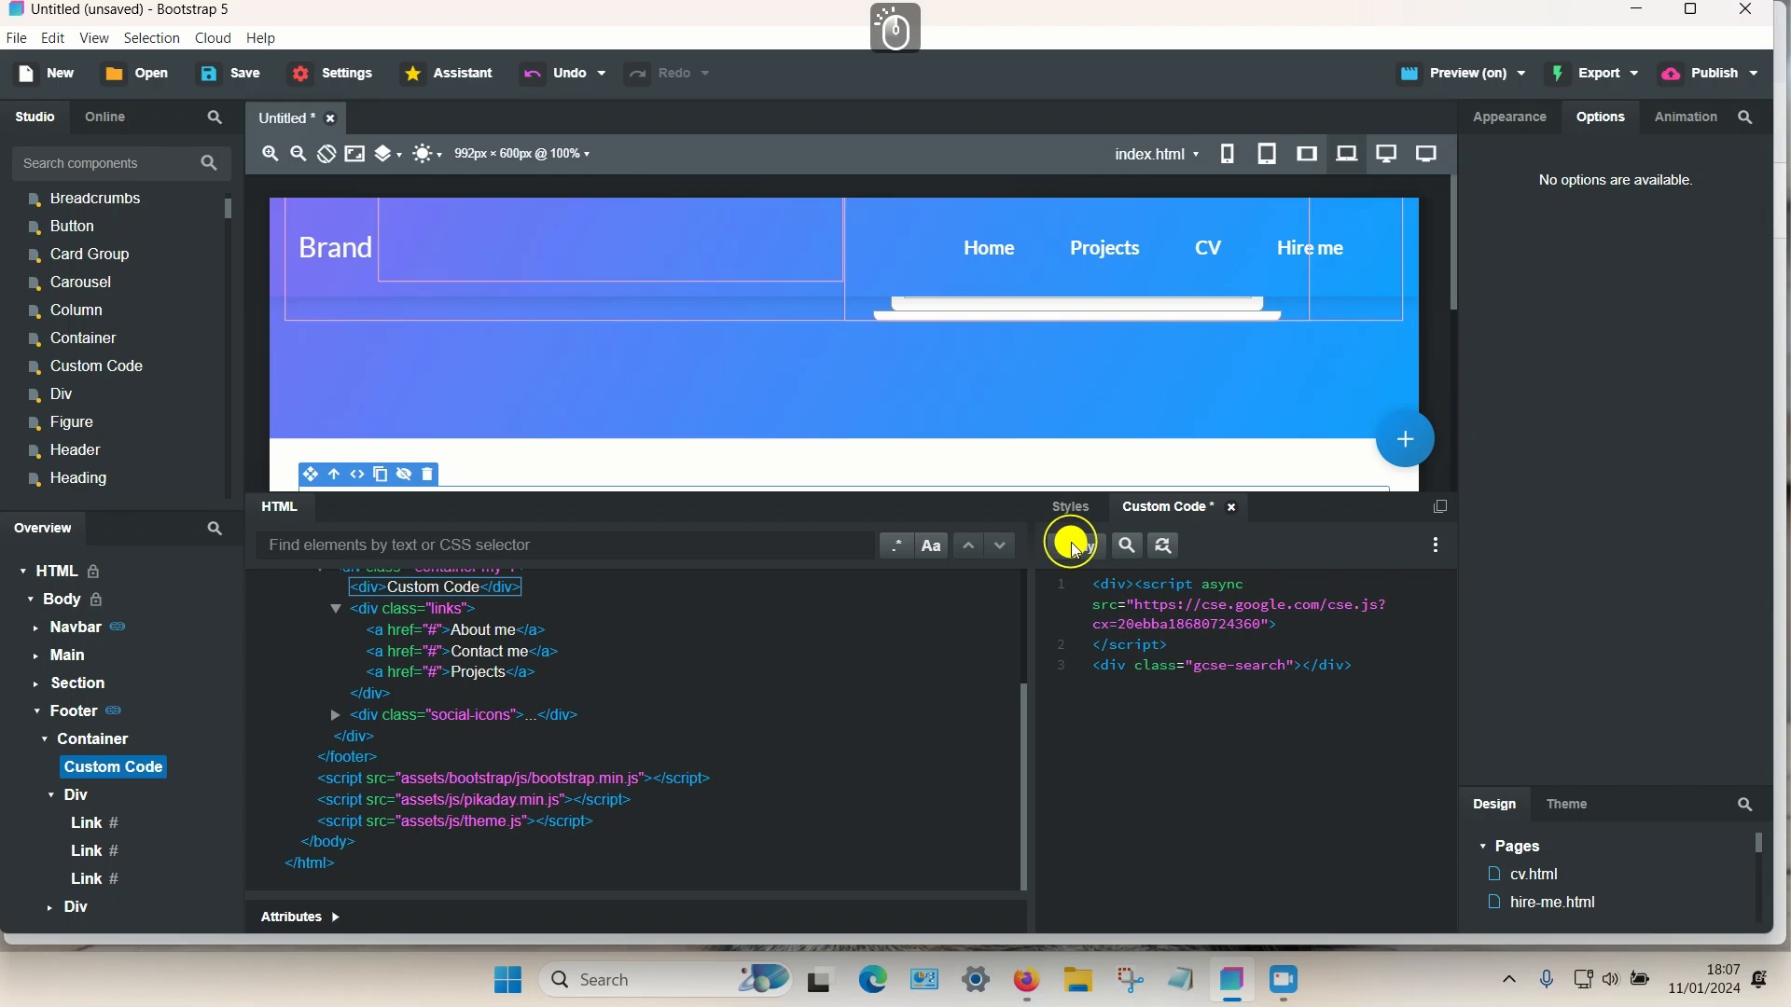
{"action": "left_click", "coordinate": [1225, 508]}
{"action": "left_click_drag", "start_coordinate": [1117, 492], "coordinate": [1184, 860]}
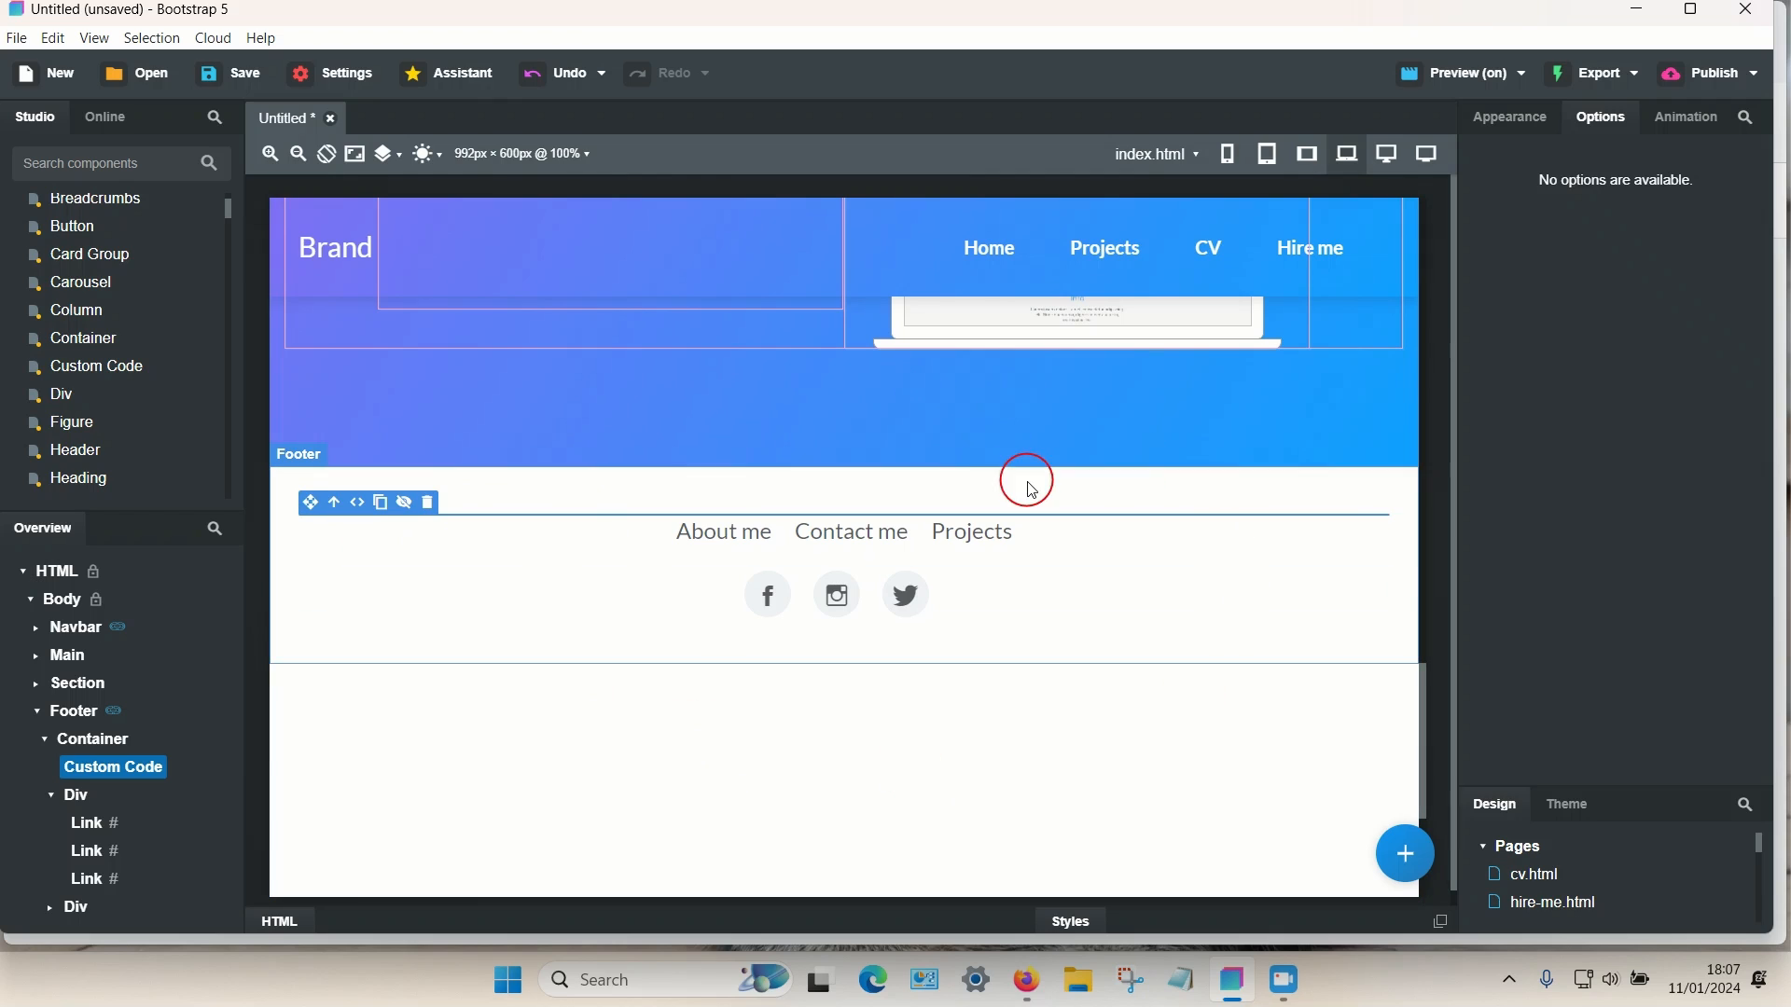
- Preview the site in the browser, try the footer's Google search box with the query "cat", and close the results overlay
{"action": "left_click", "coordinate": [1477, 89]}
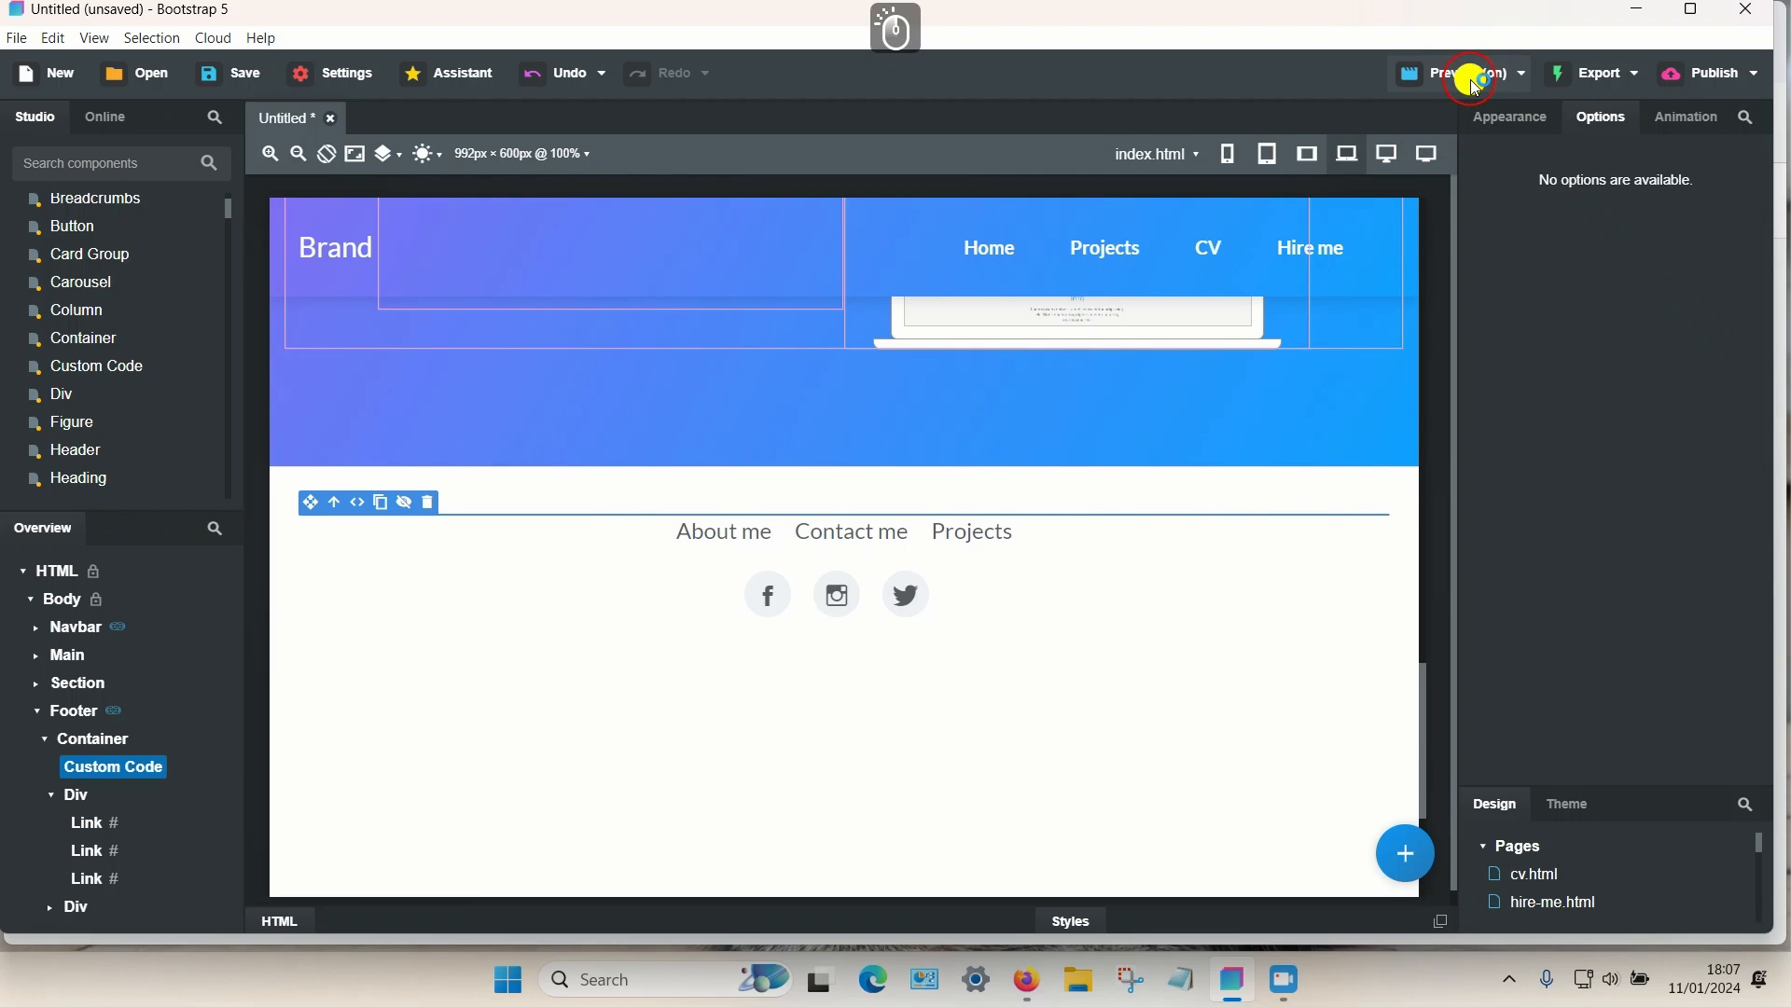
{"action": "scroll", "coordinate": [607, 376], "scroll_direction": "down", "scroll_amount": 5}
{"action": "scroll", "coordinate": [609, 382], "scroll_direction": "down", "scroll_amount": 10}
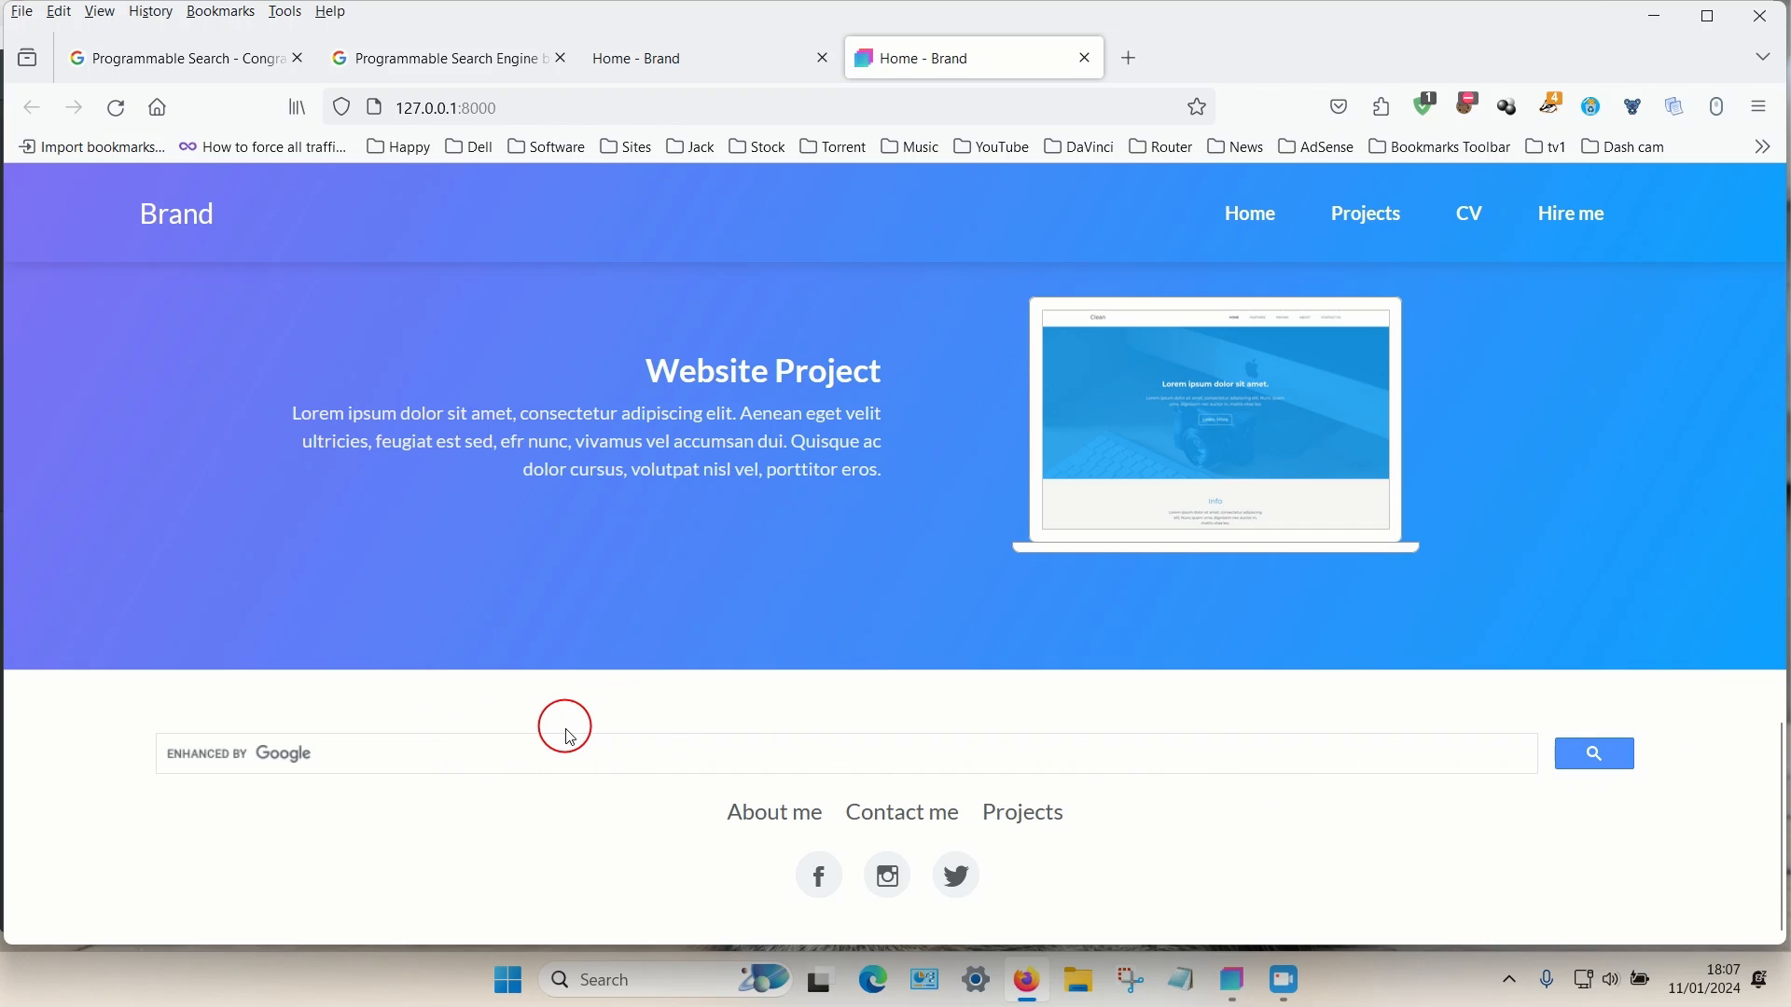
{"action": "left_click", "coordinate": [515, 767]}
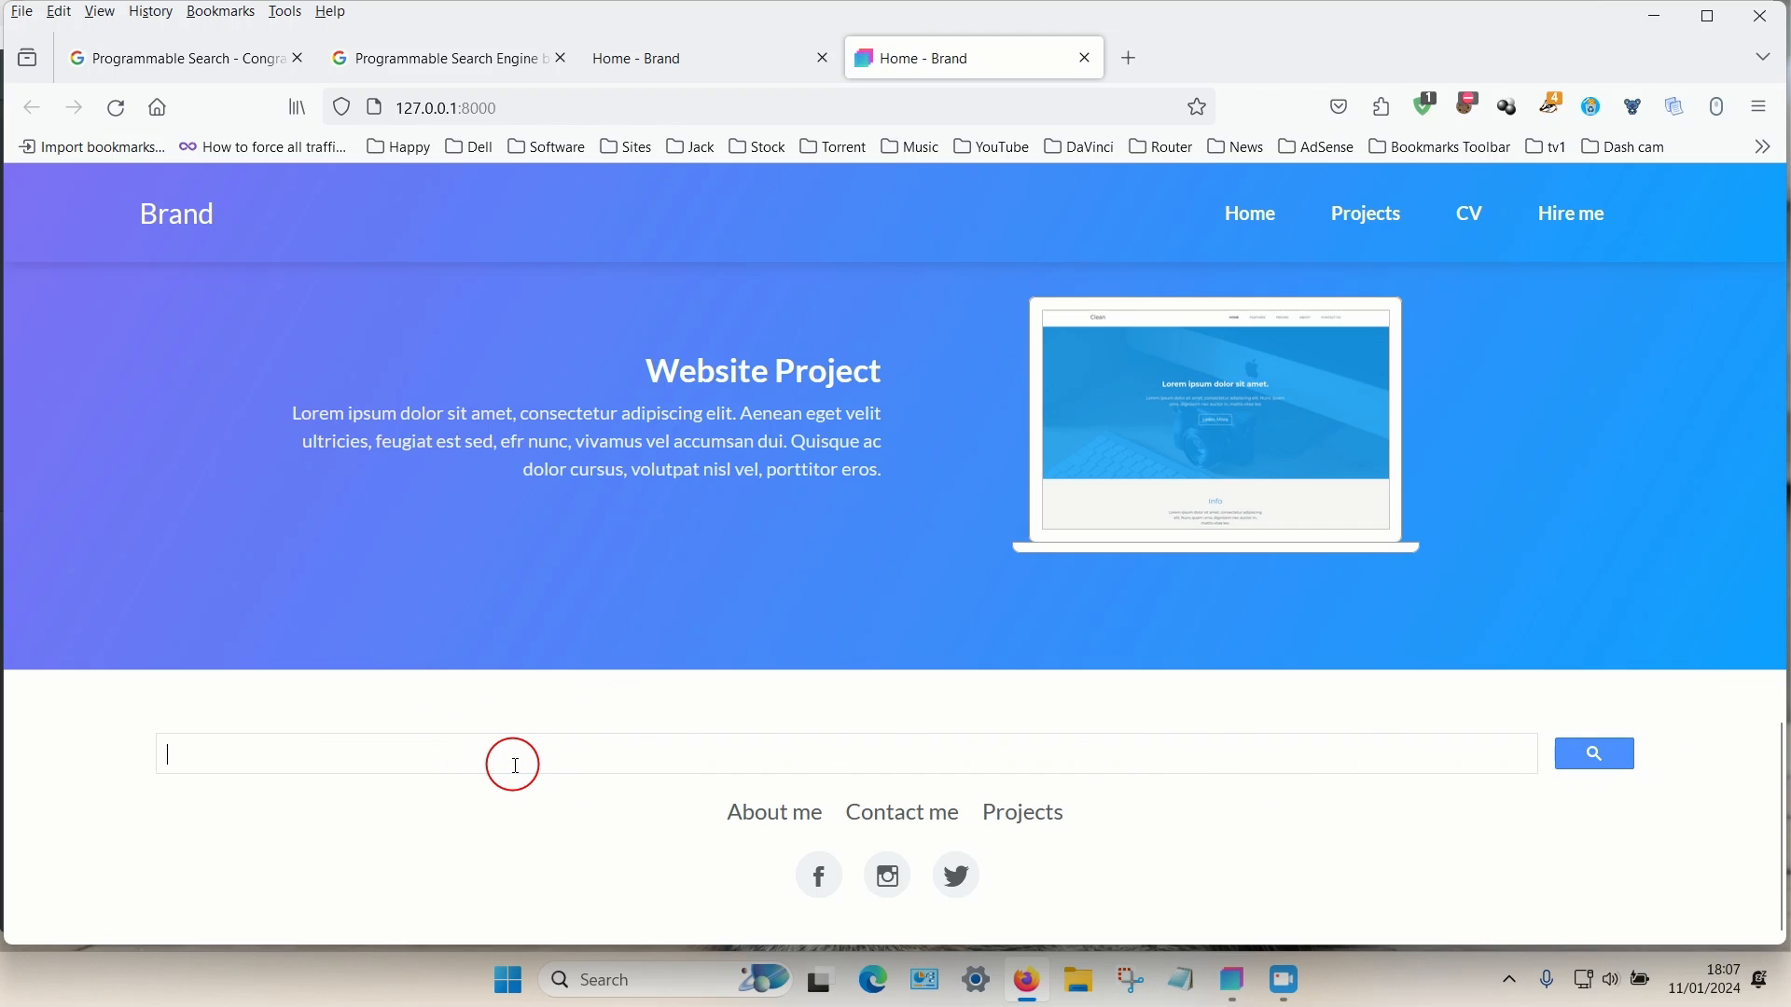
{"action": "type", "text": "cat"}
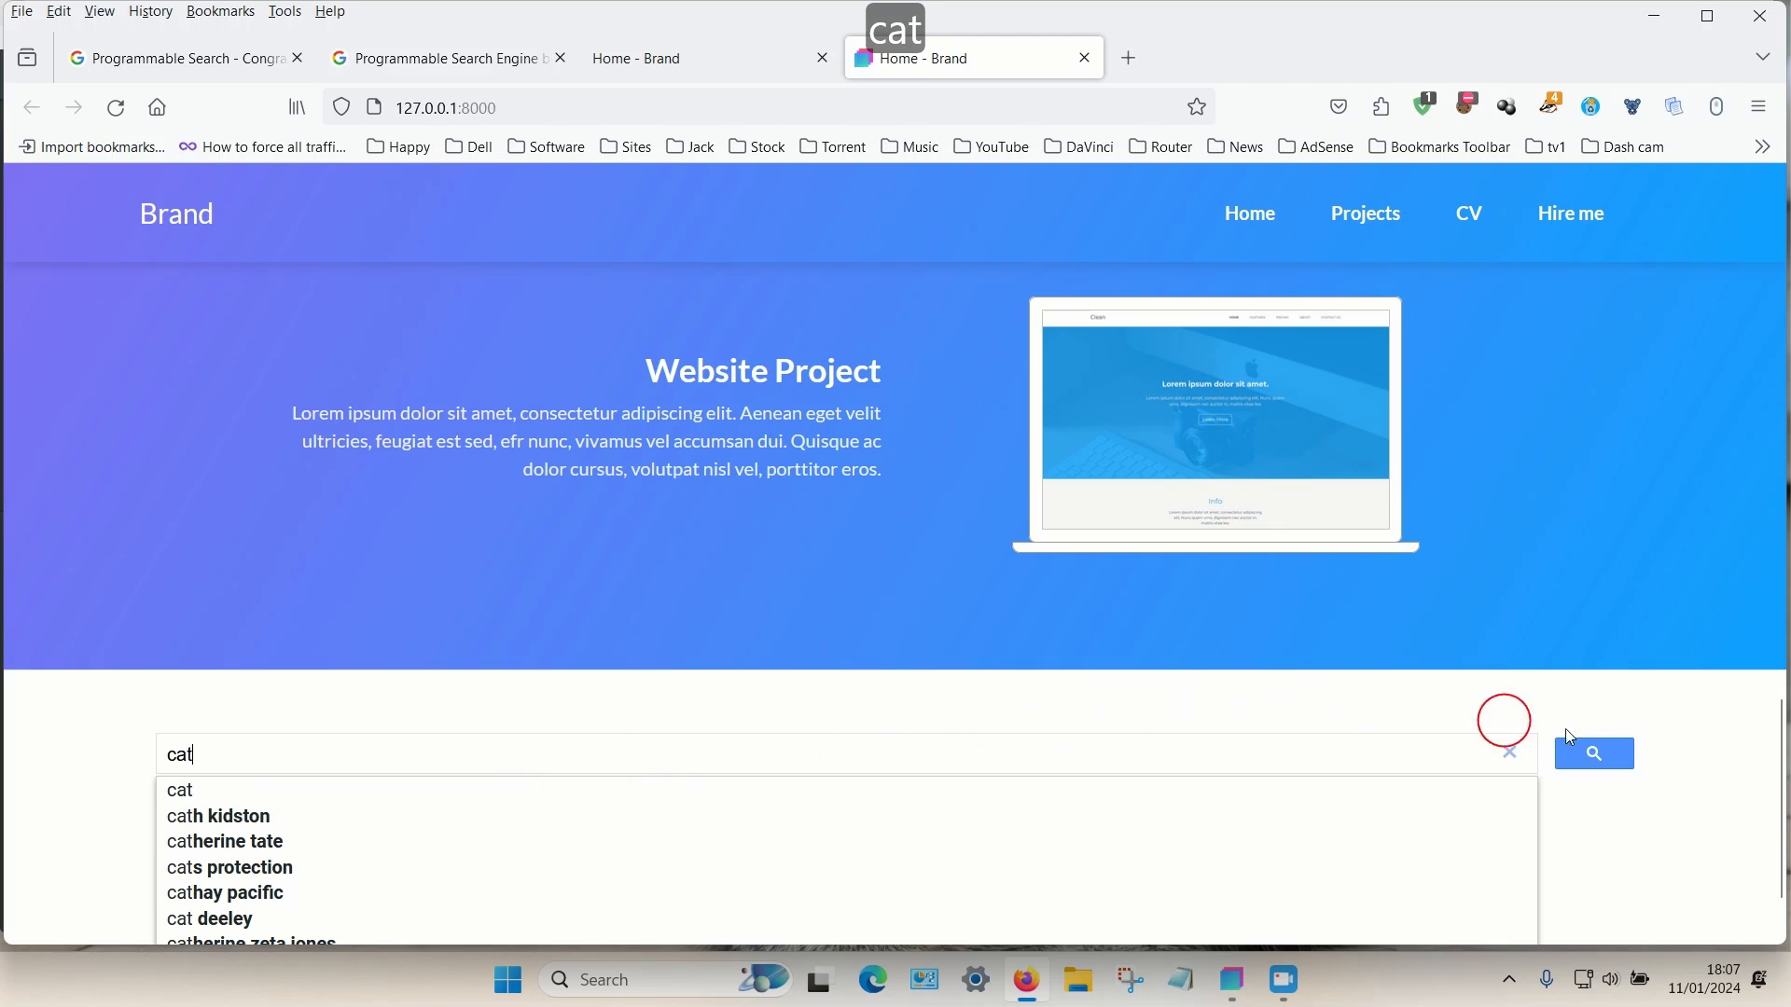
{"action": "left_click", "coordinate": [1596, 754]}
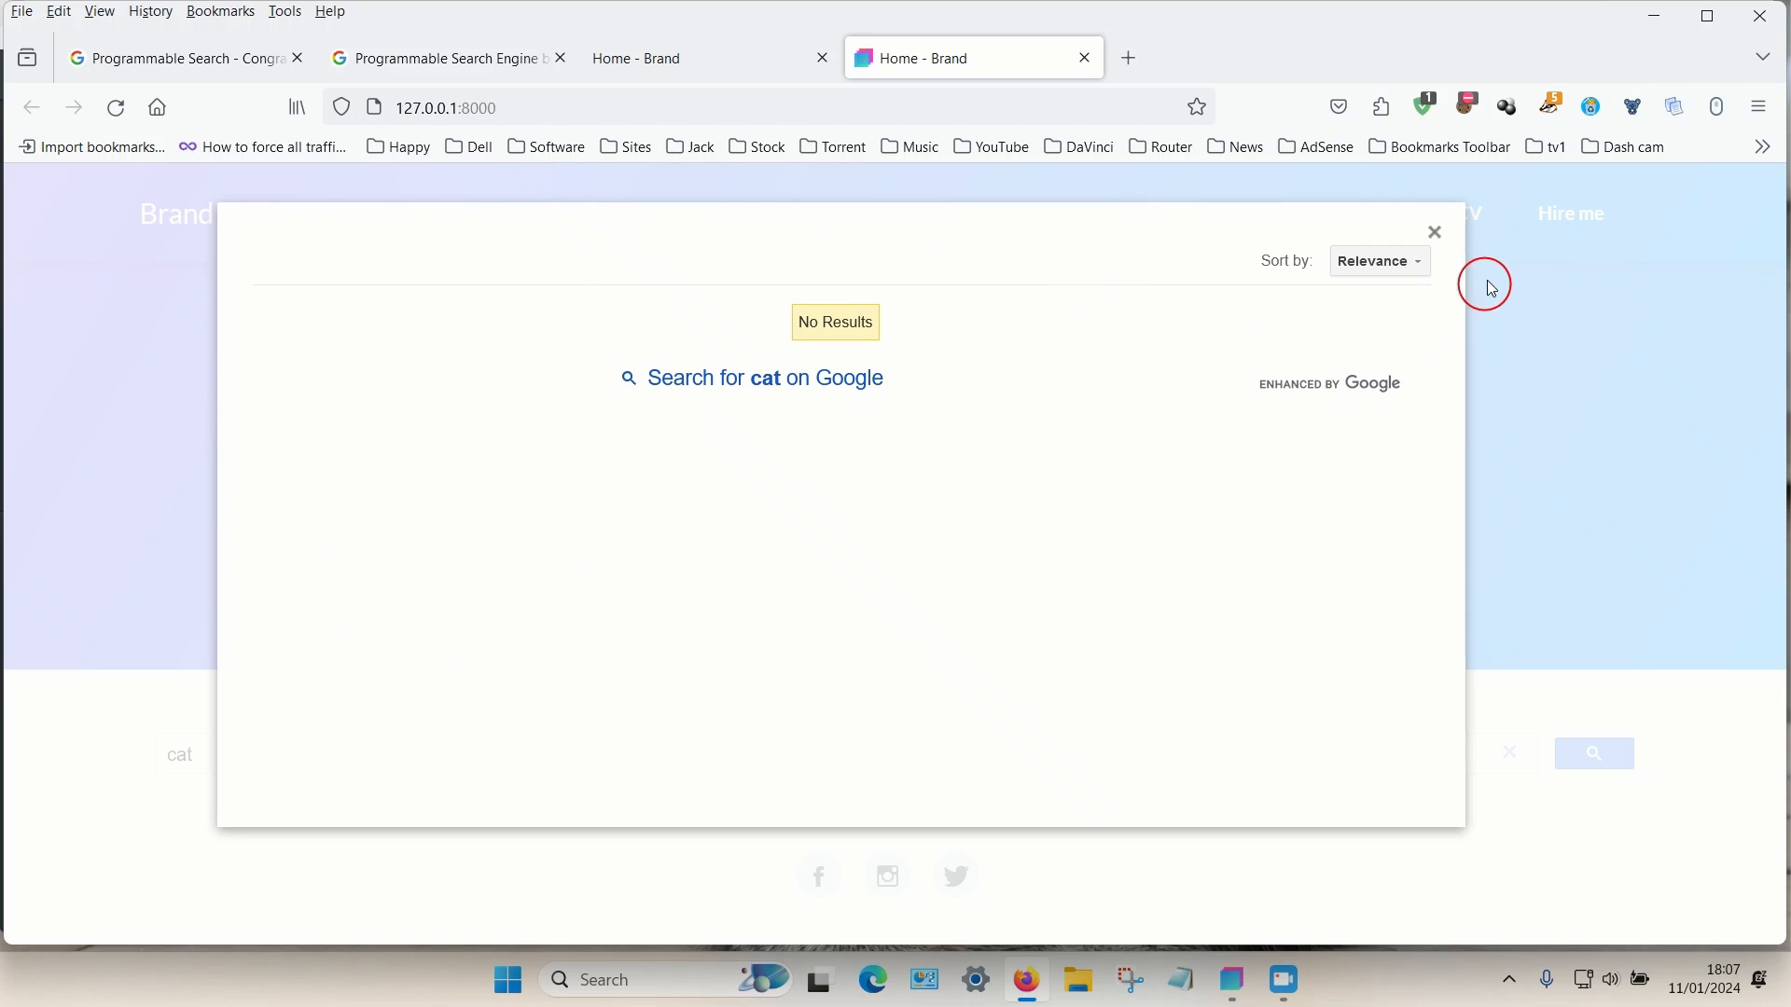
{"action": "left_click", "coordinate": [1438, 234]}
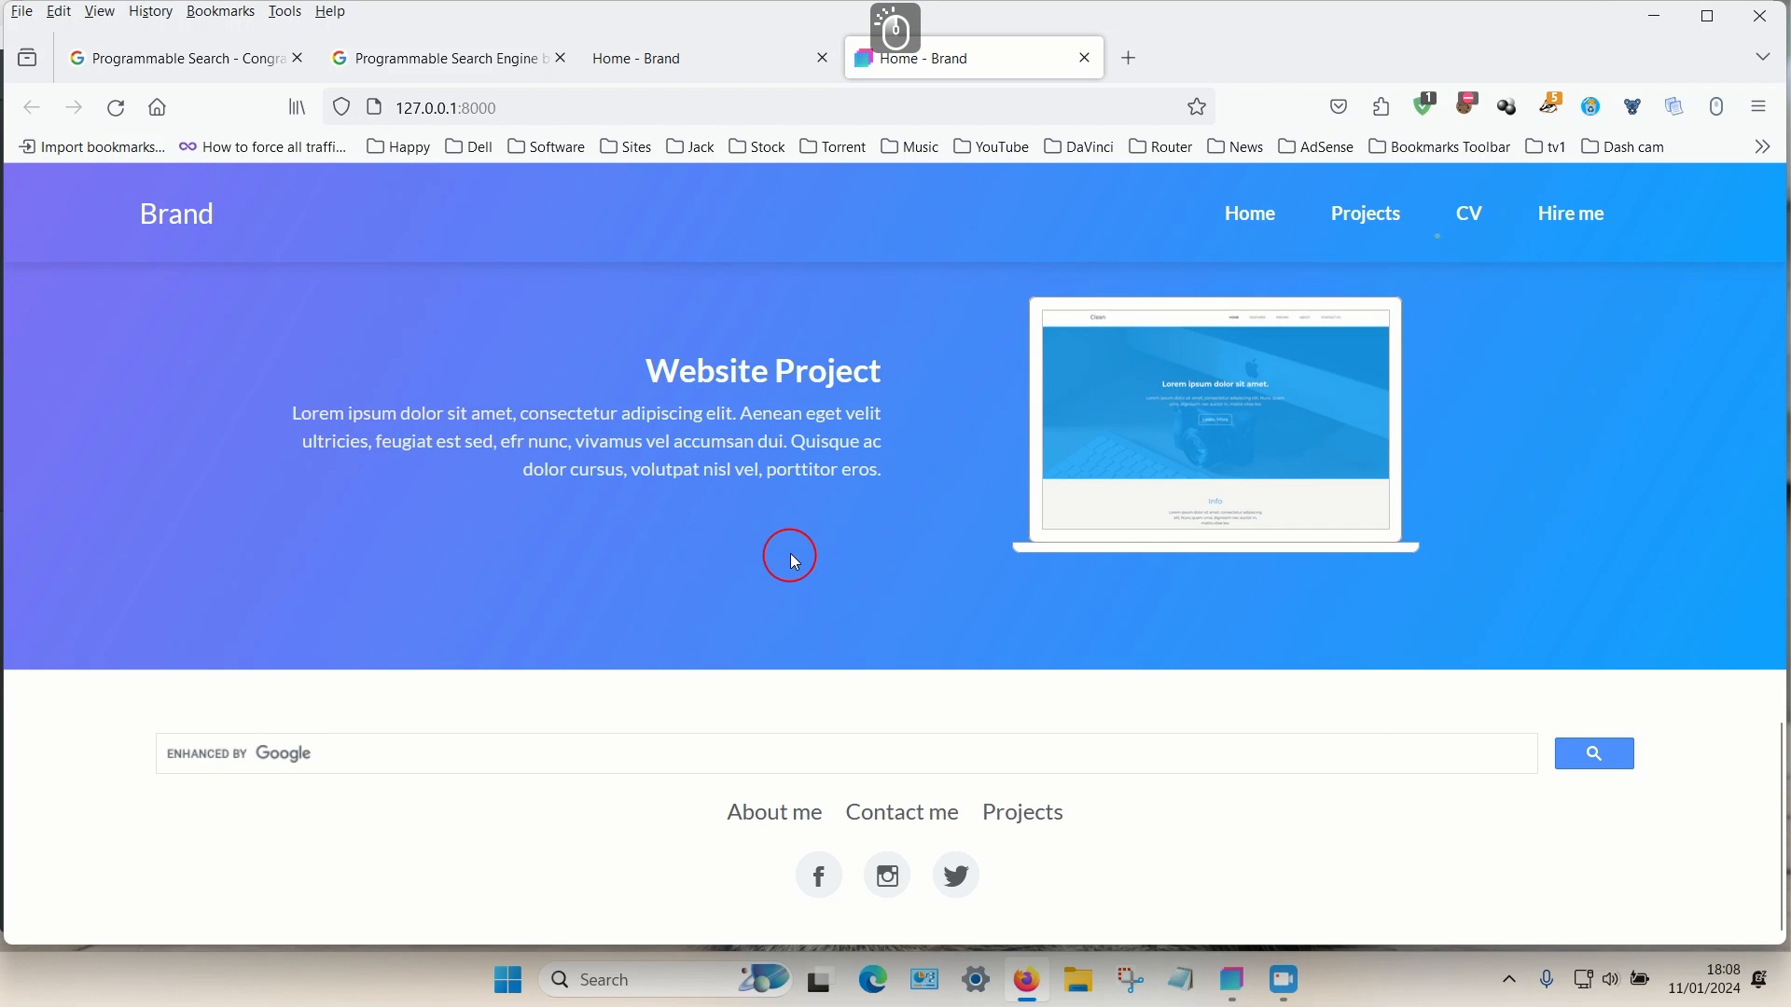
- Check the footer search box on the previewed site's Projects, CV and Hire me pages, and return to the Home page
{"action": "left_click", "coordinate": [1357, 231]}
{"action": "scroll", "coordinate": [1360, 231], "scroll_direction": "down", "scroll_amount": 8}
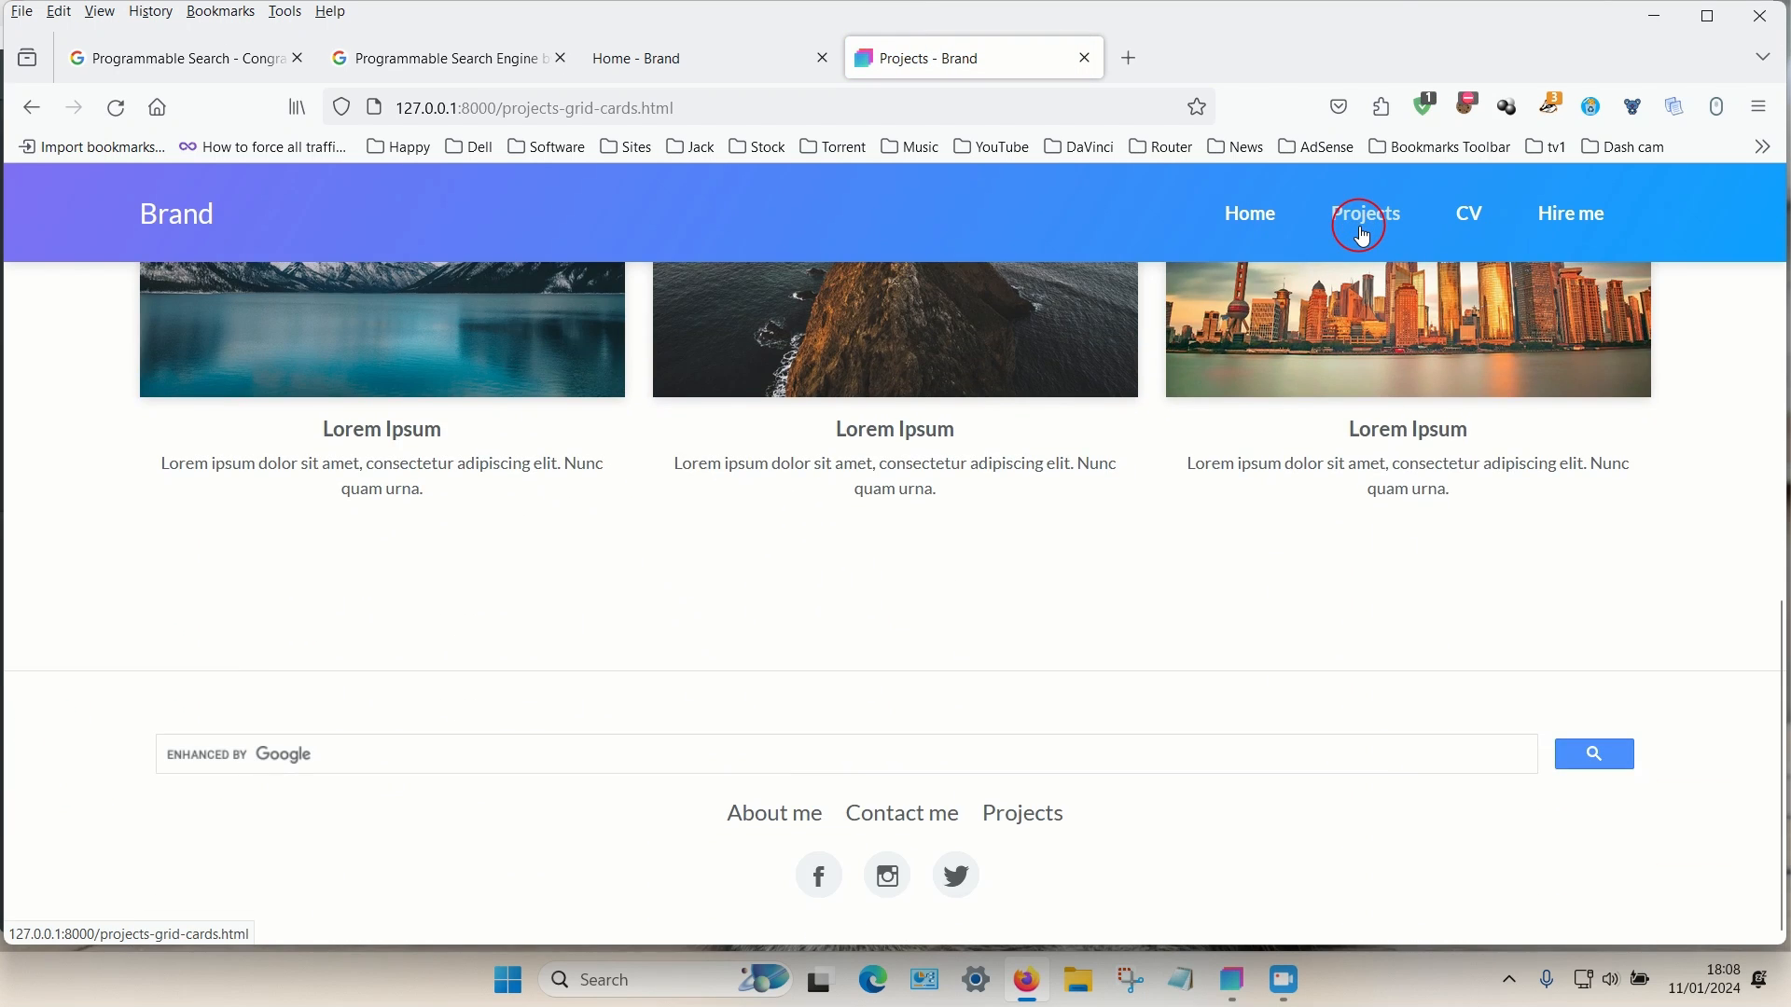
{"action": "left_click", "coordinate": [1478, 213]}
{"action": "scroll", "coordinate": [881, 403], "scroll_direction": "down", "scroll_amount": 10}
{"action": "scroll", "coordinate": [877, 401], "scroll_direction": "down", "scroll_amount": 10}
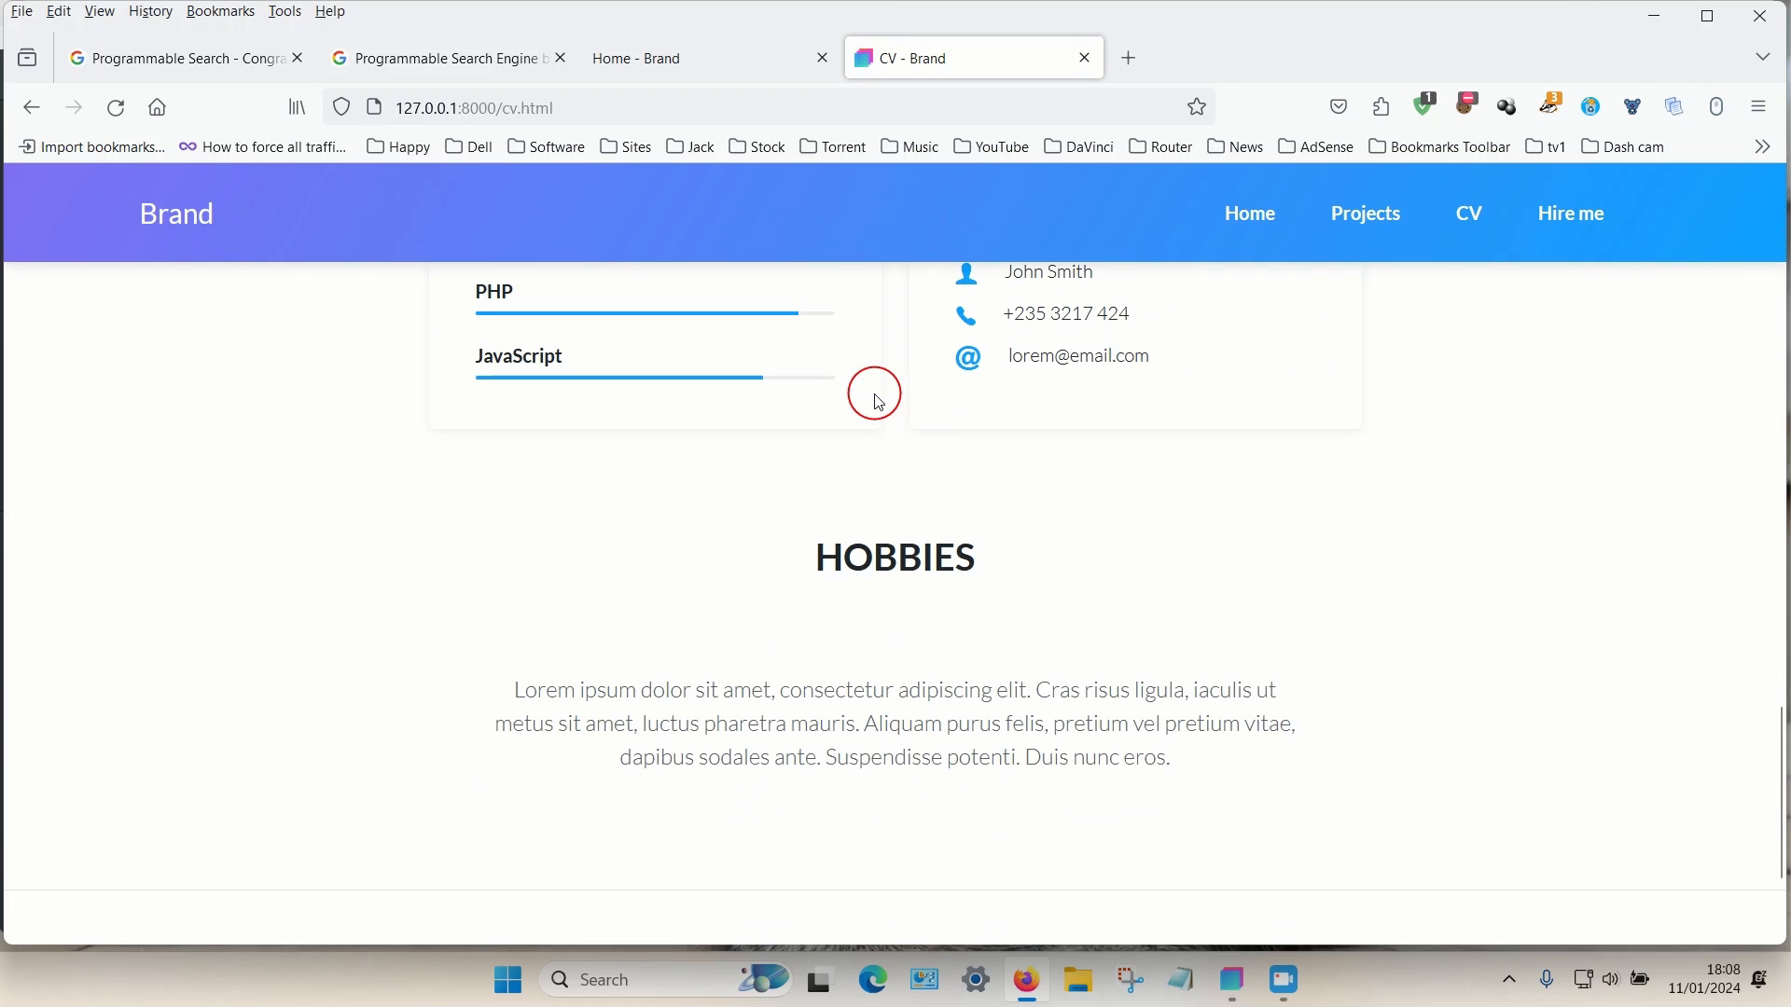
{"action": "left_click", "coordinate": [1570, 228]}
{"action": "scroll", "coordinate": [946, 426], "scroll_direction": "down", "scroll_amount": 10}
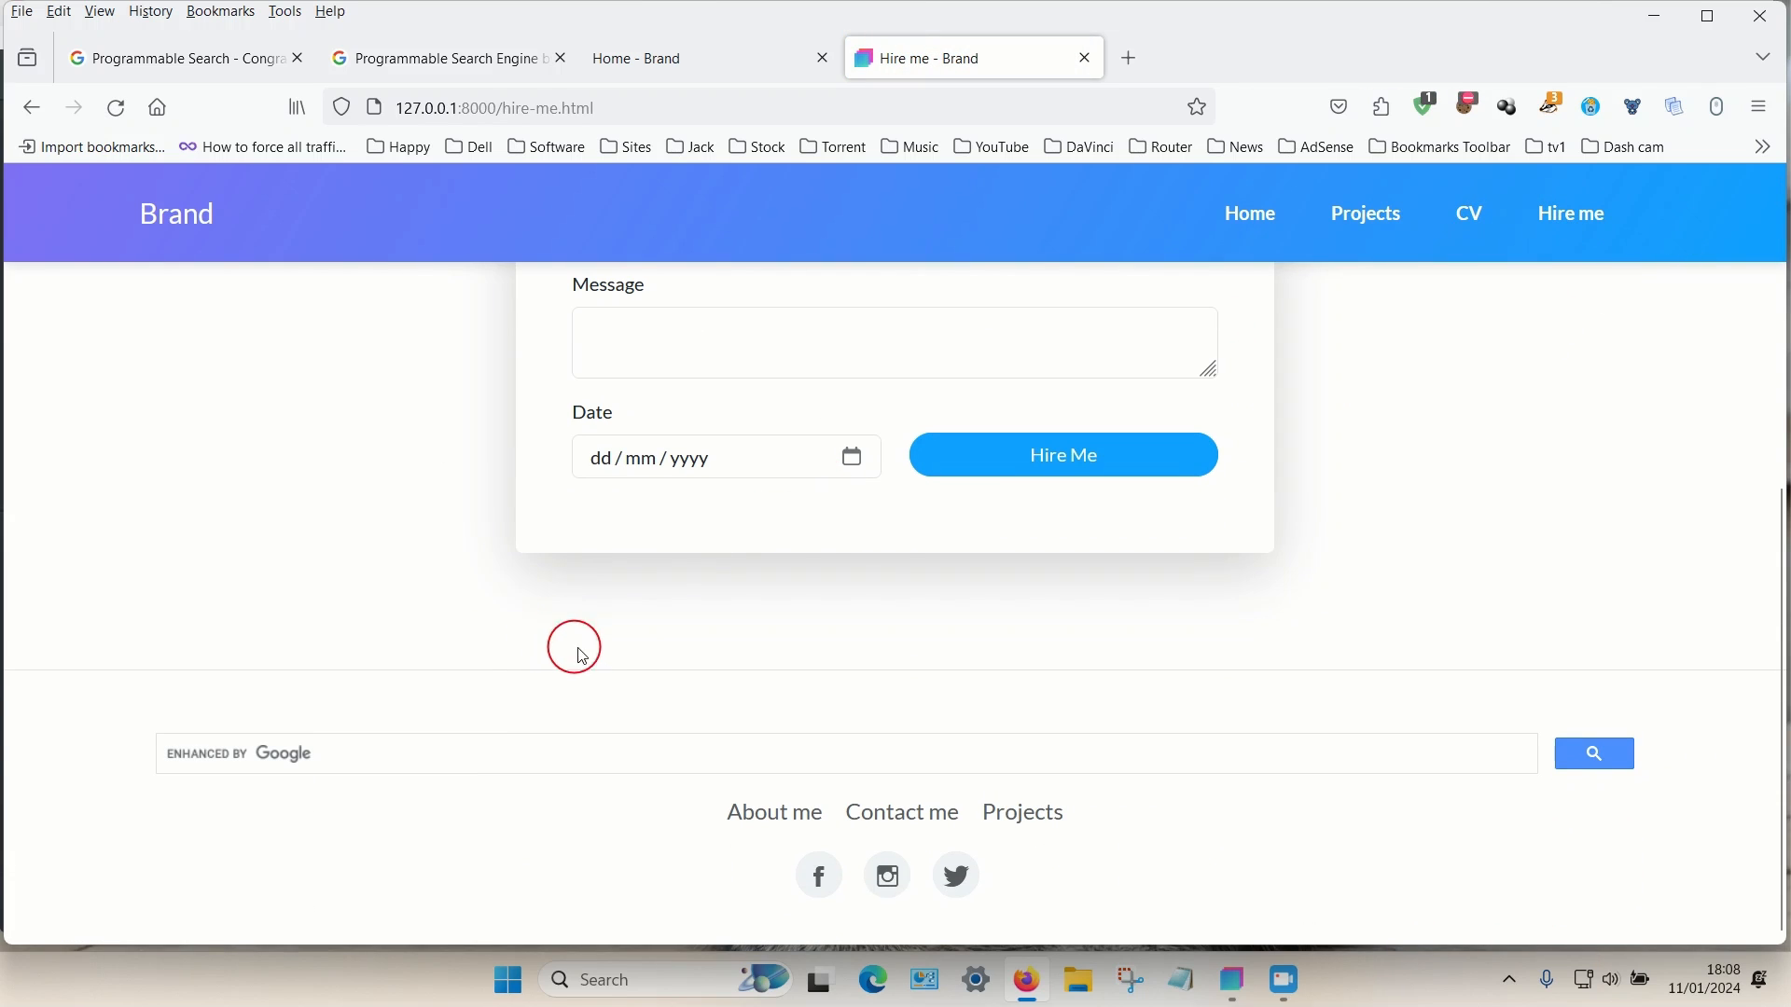
{"action": "left_click", "coordinate": [1251, 220]}
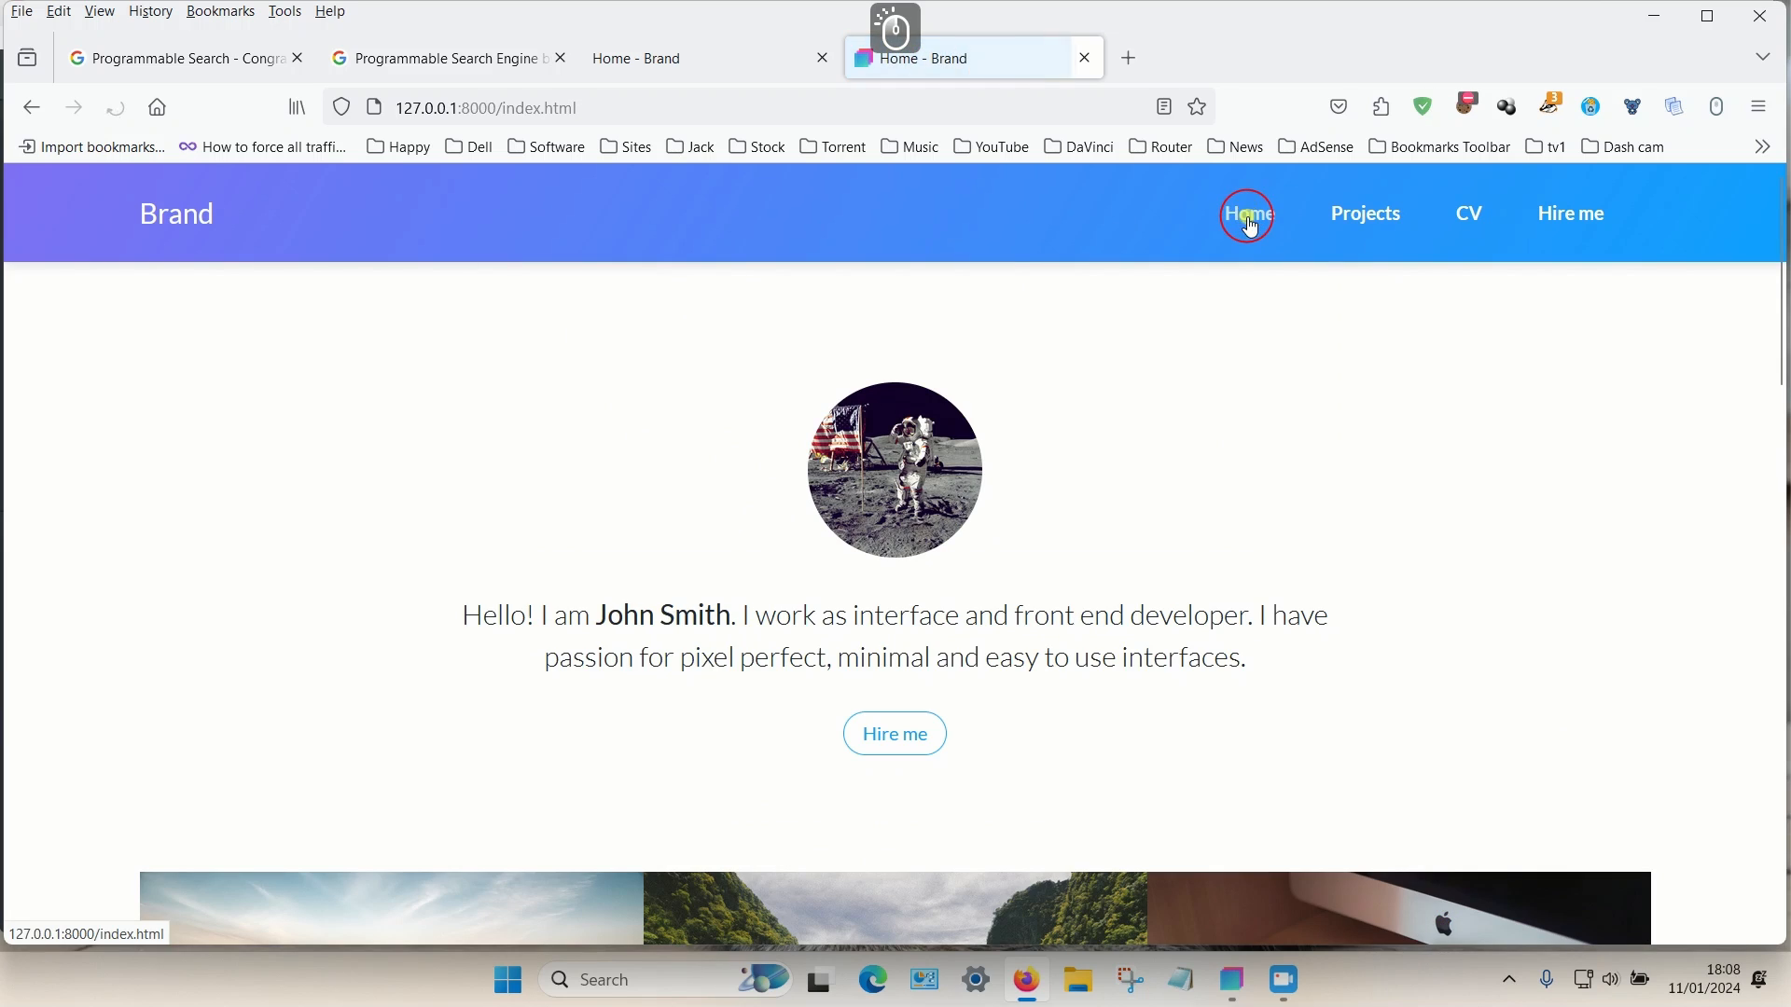
- Switch to Bootstrap Studio, add a Modal component inside the Footer below its container, and show it on the canvas
{"action": "left_click", "coordinate": [1235, 987]}
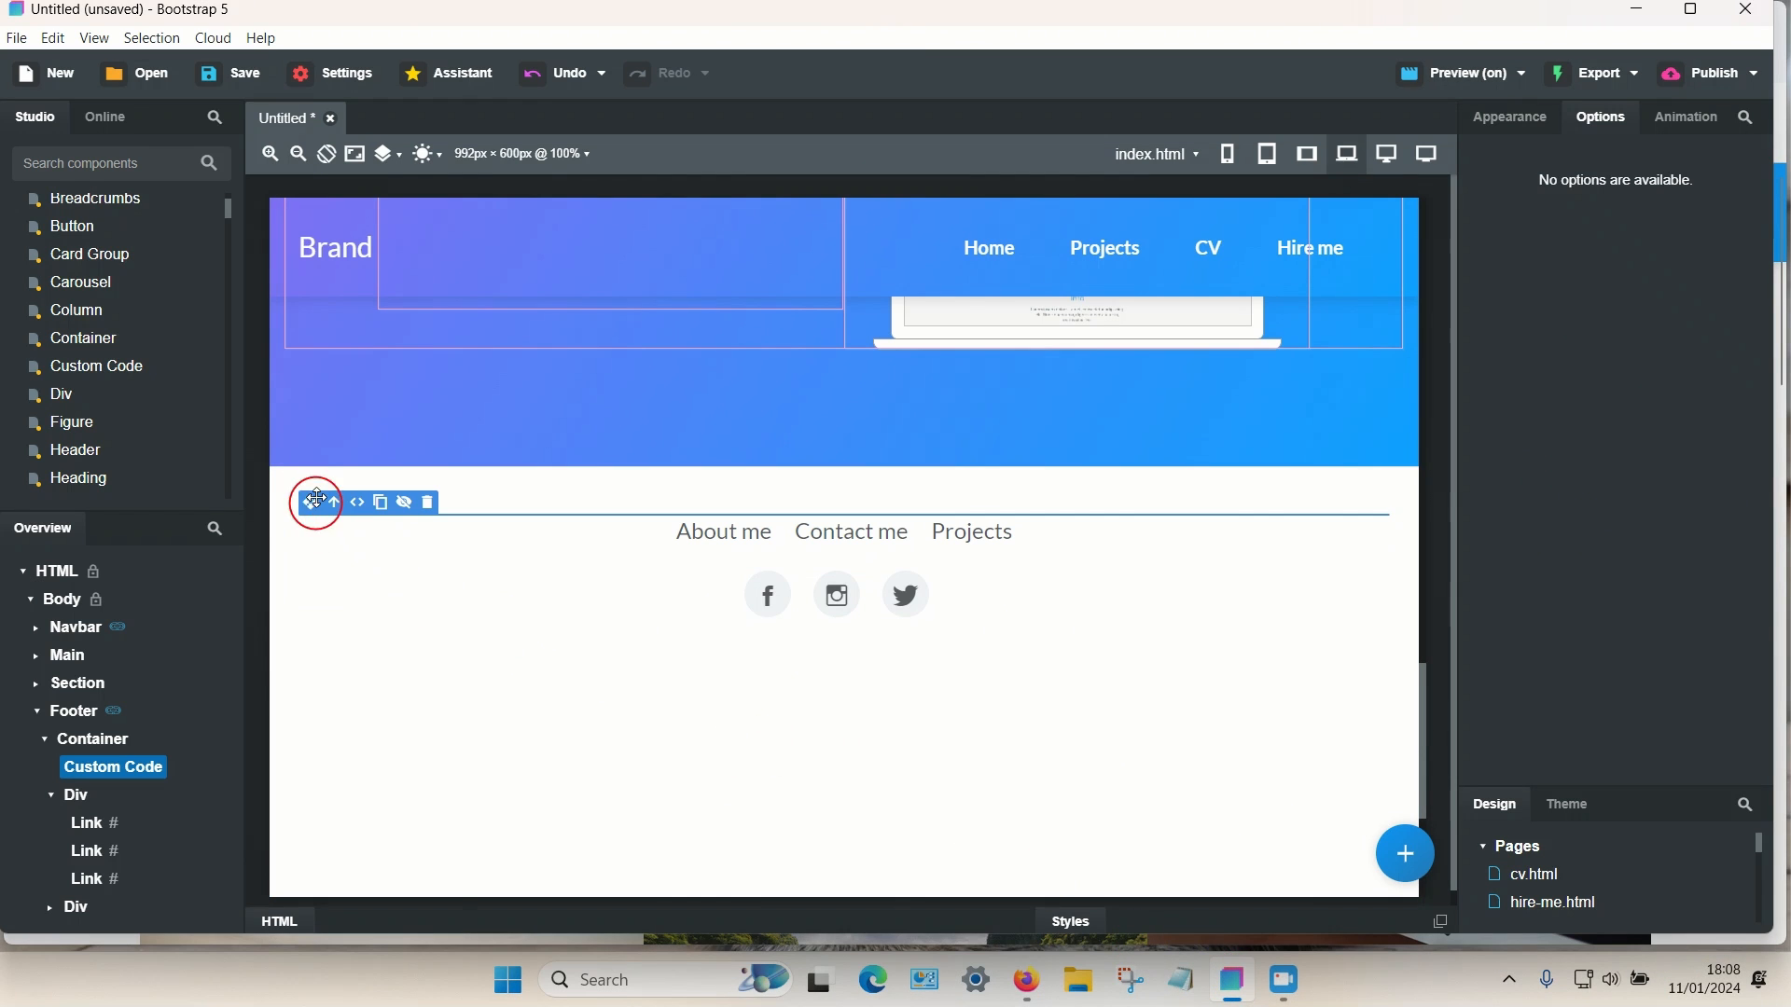
{"action": "scroll", "coordinate": [148, 403], "scroll_direction": "down", "scroll_amount": 3}
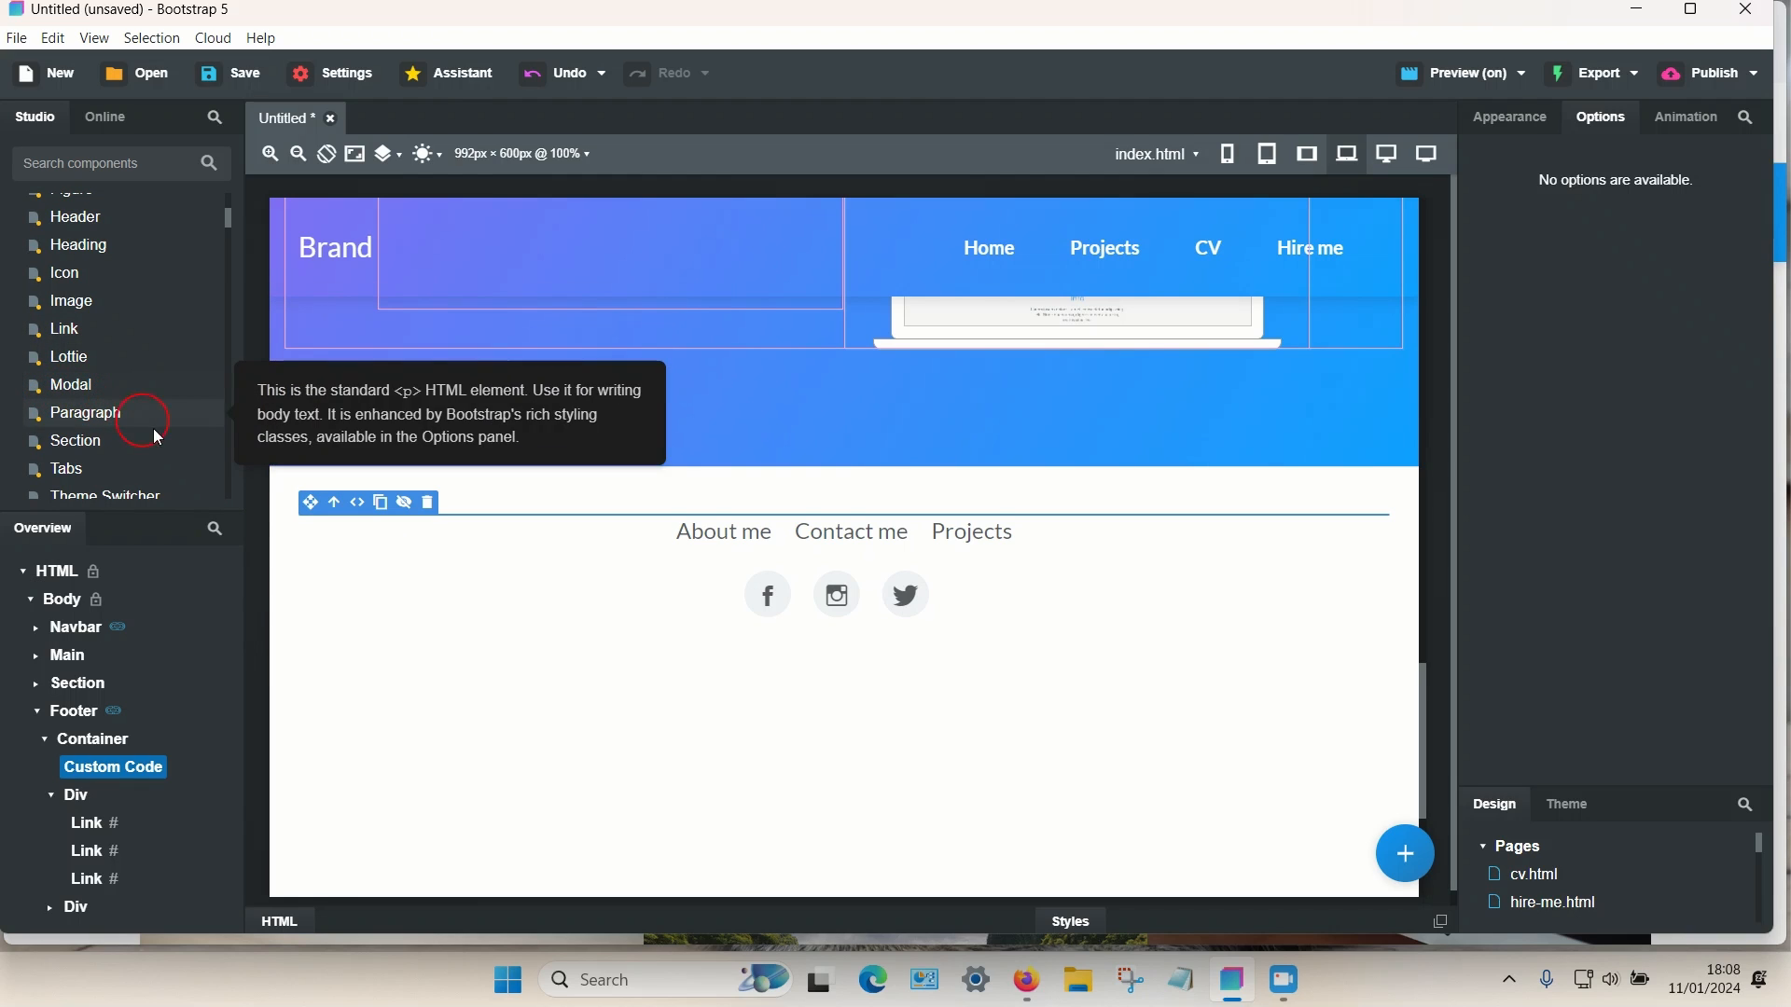
{"action": "scroll", "coordinate": [836, 602], "scroll_direction": "up", "scroll_amount": 3}
{"action": "scroll", "coordinate": [838, 608], "scroll_direction": "up", "scroll_amount": 5}
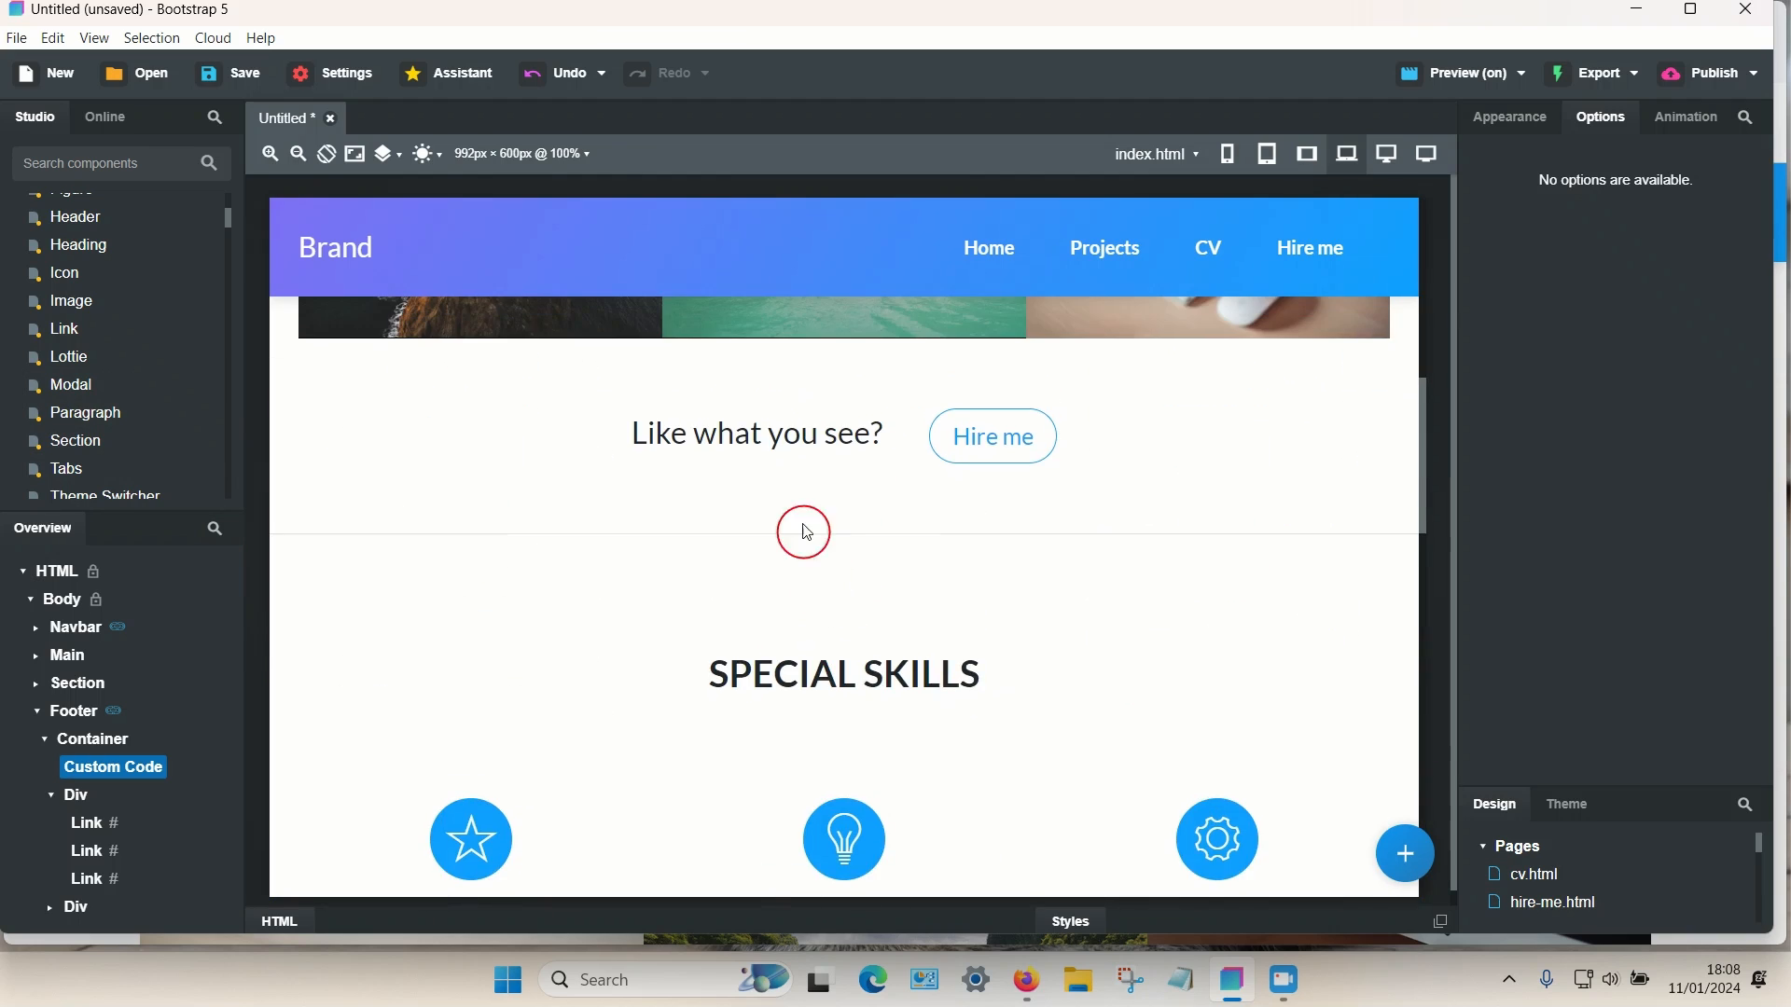
{"action": "scroll", "coordinate": [652, 395], "scroll_direction": "down", "scroll_amount": 10}
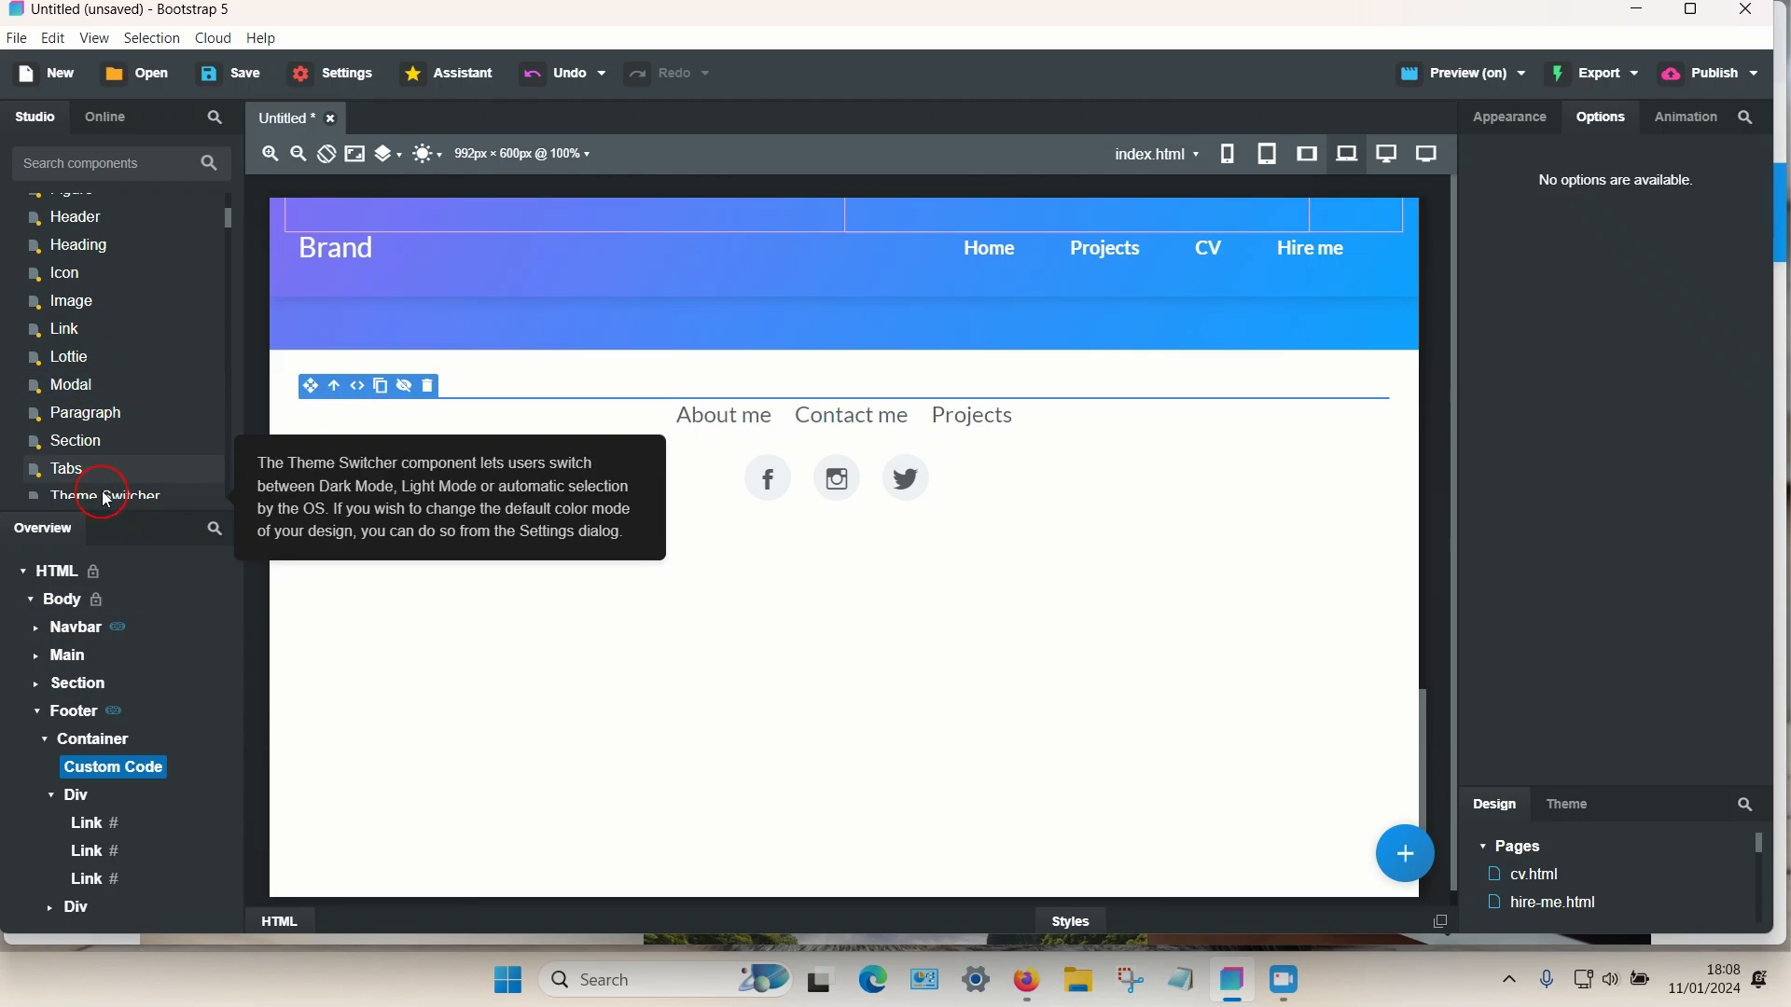
{"action": "left_click_drag", "start_coordinate": [75, 392], "coordinate": [124, 721]}
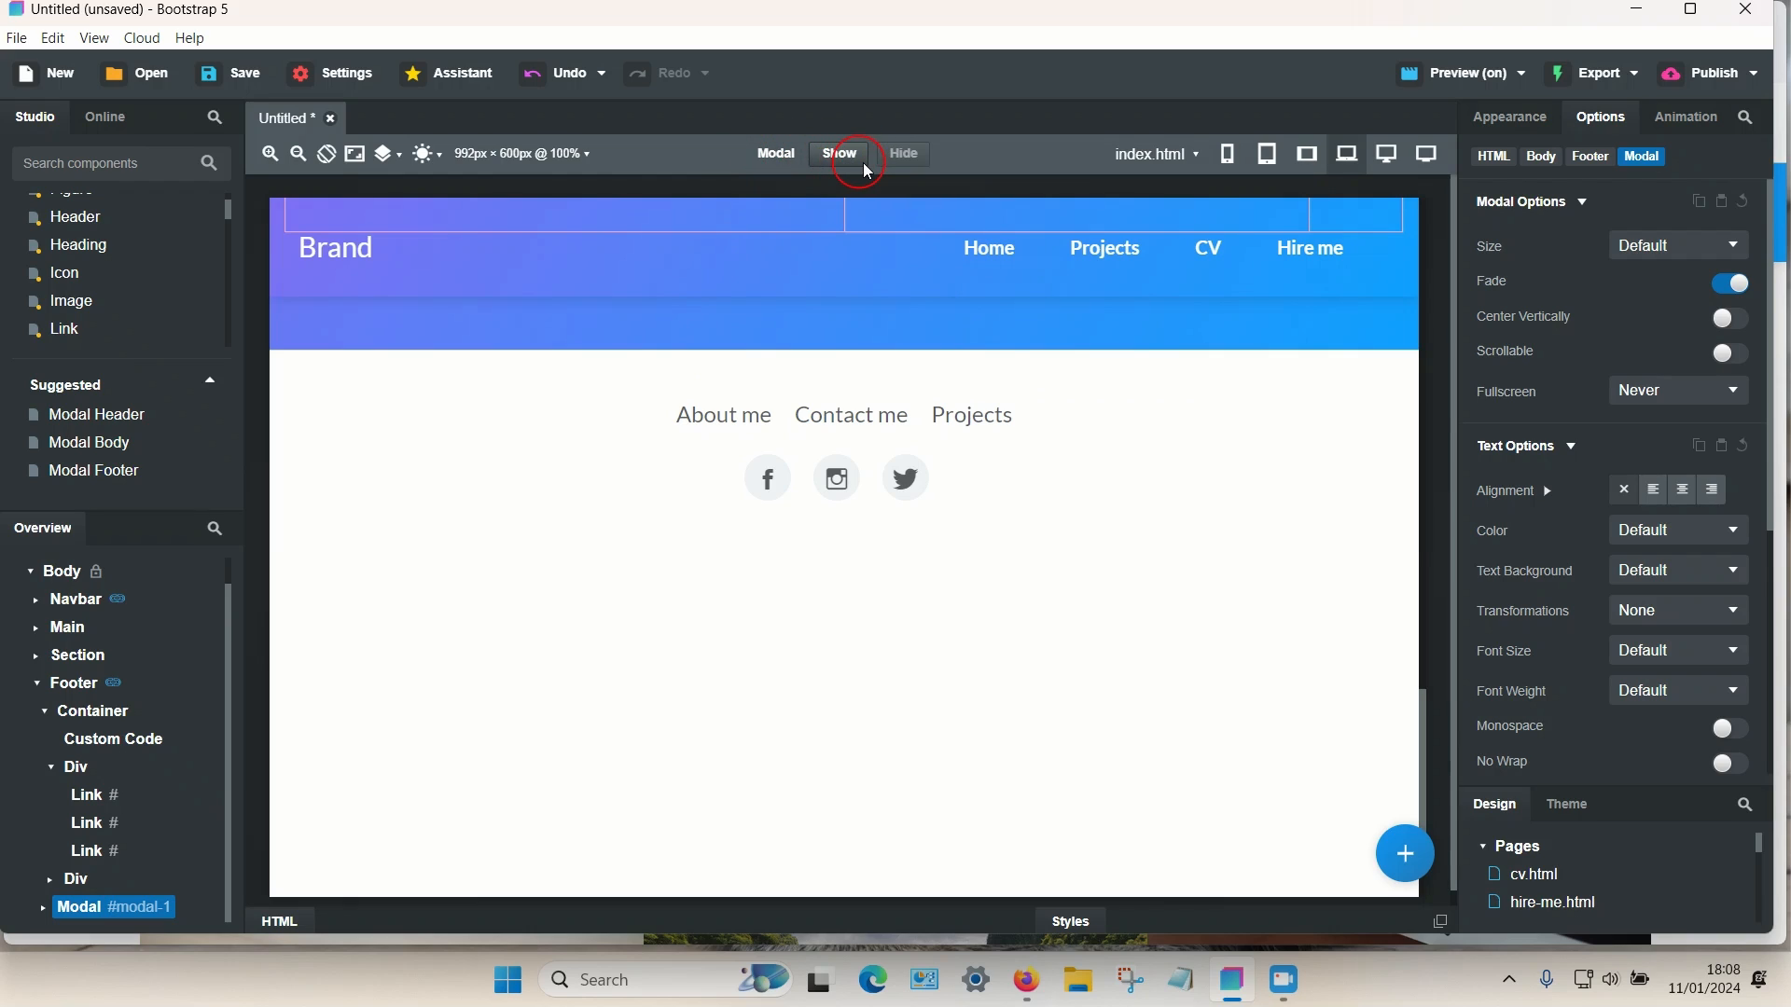
{"action": "left_click", "coordinate": [839, 155]}
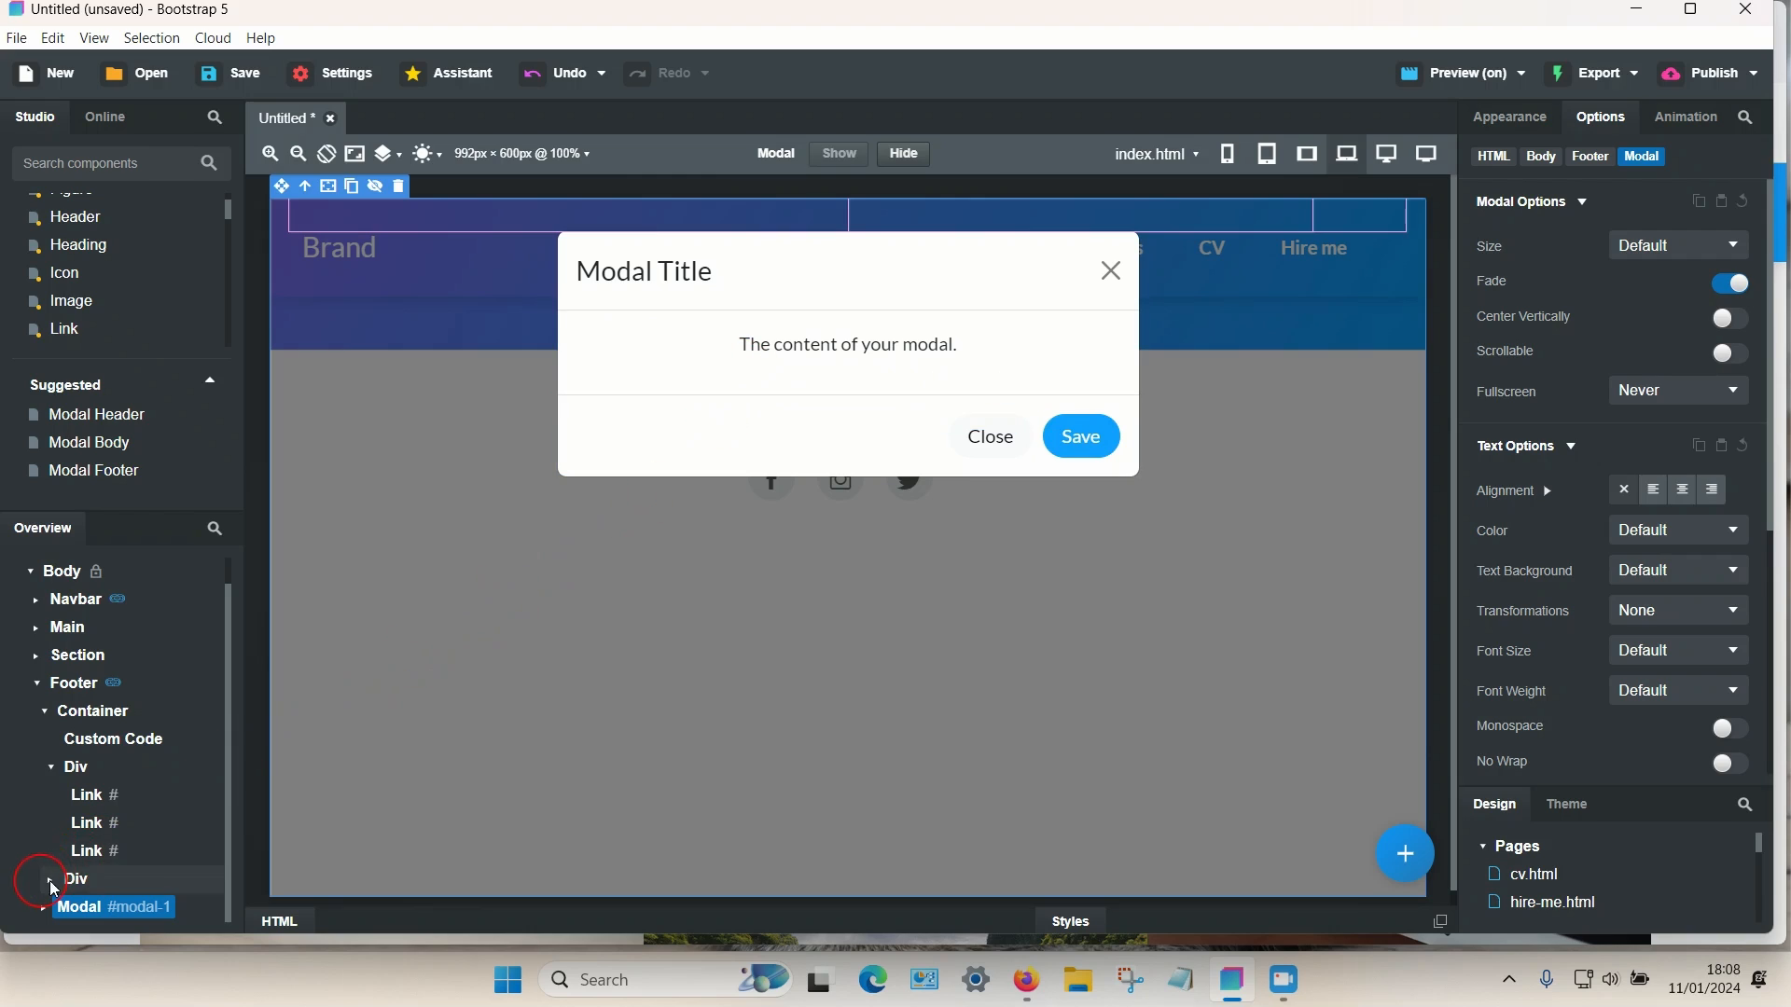
- Expand the Modal's structure in the page outline and delete its Modal Footer
{"action": "left_click", "coordinate": [44, 910]}
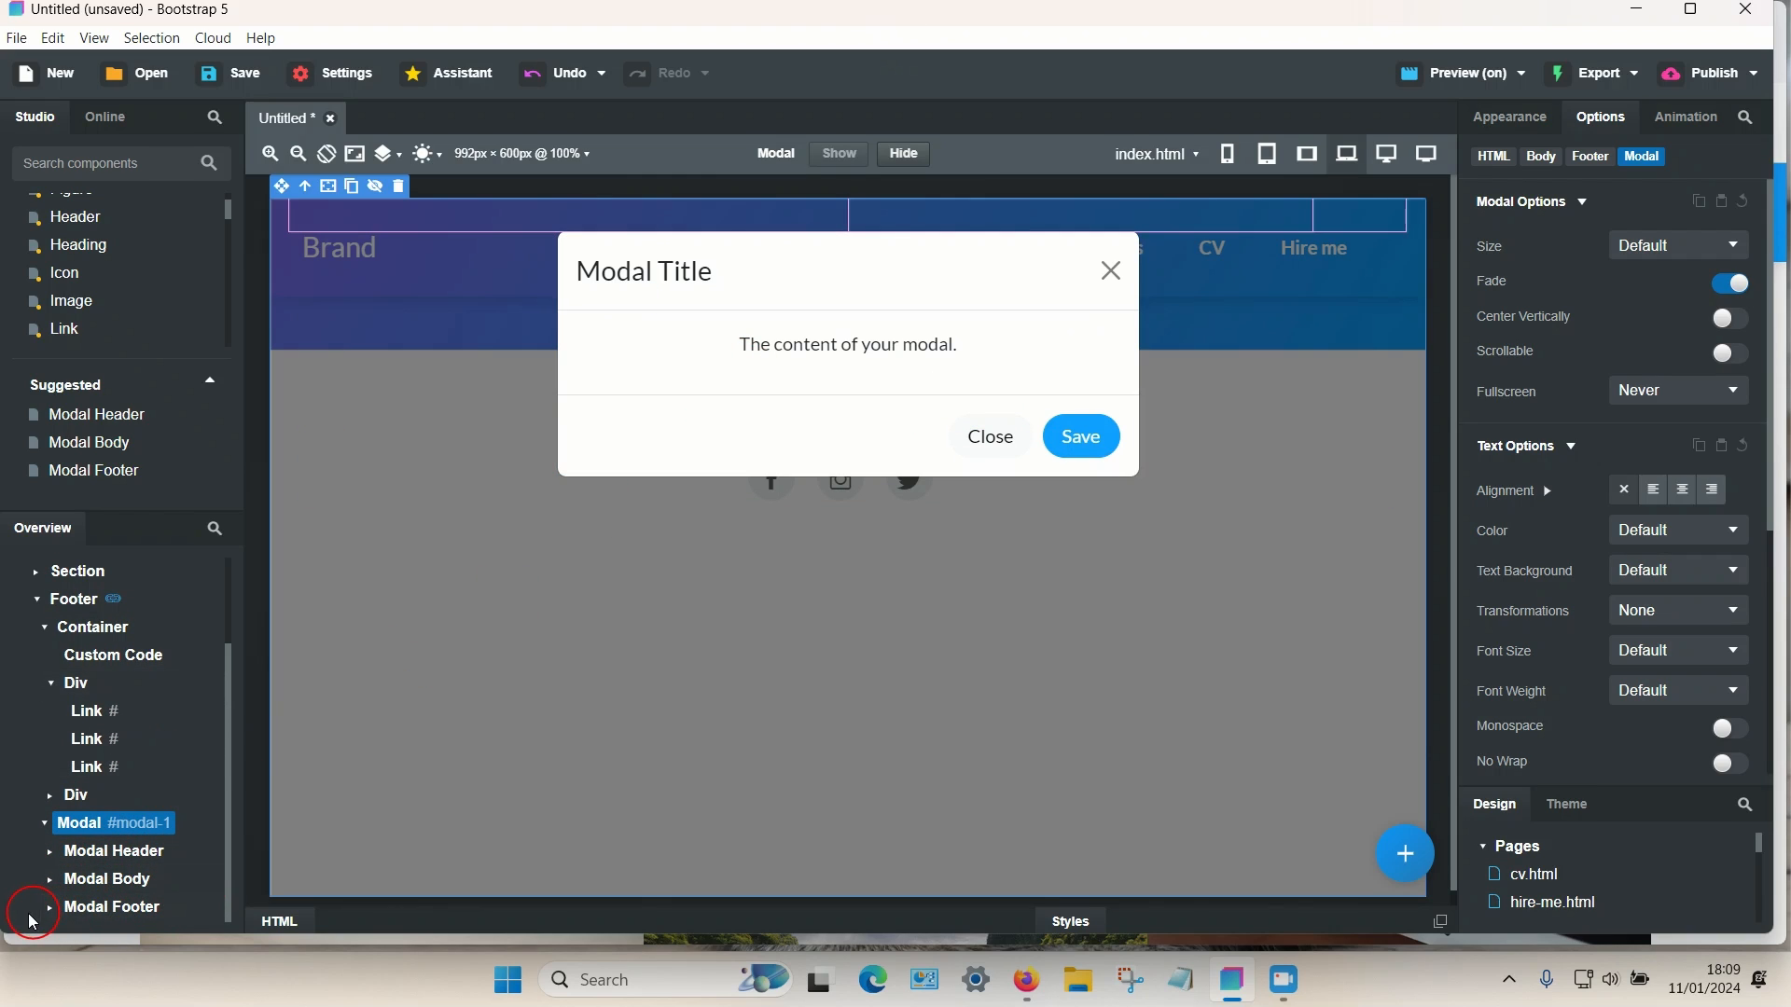
{"action": "left_click", "coordinate": [95, 916]}
{"action": "right_click", "coordinate": [101, 907]}
{"action": "left_click", "coordinate": [151, 853]}
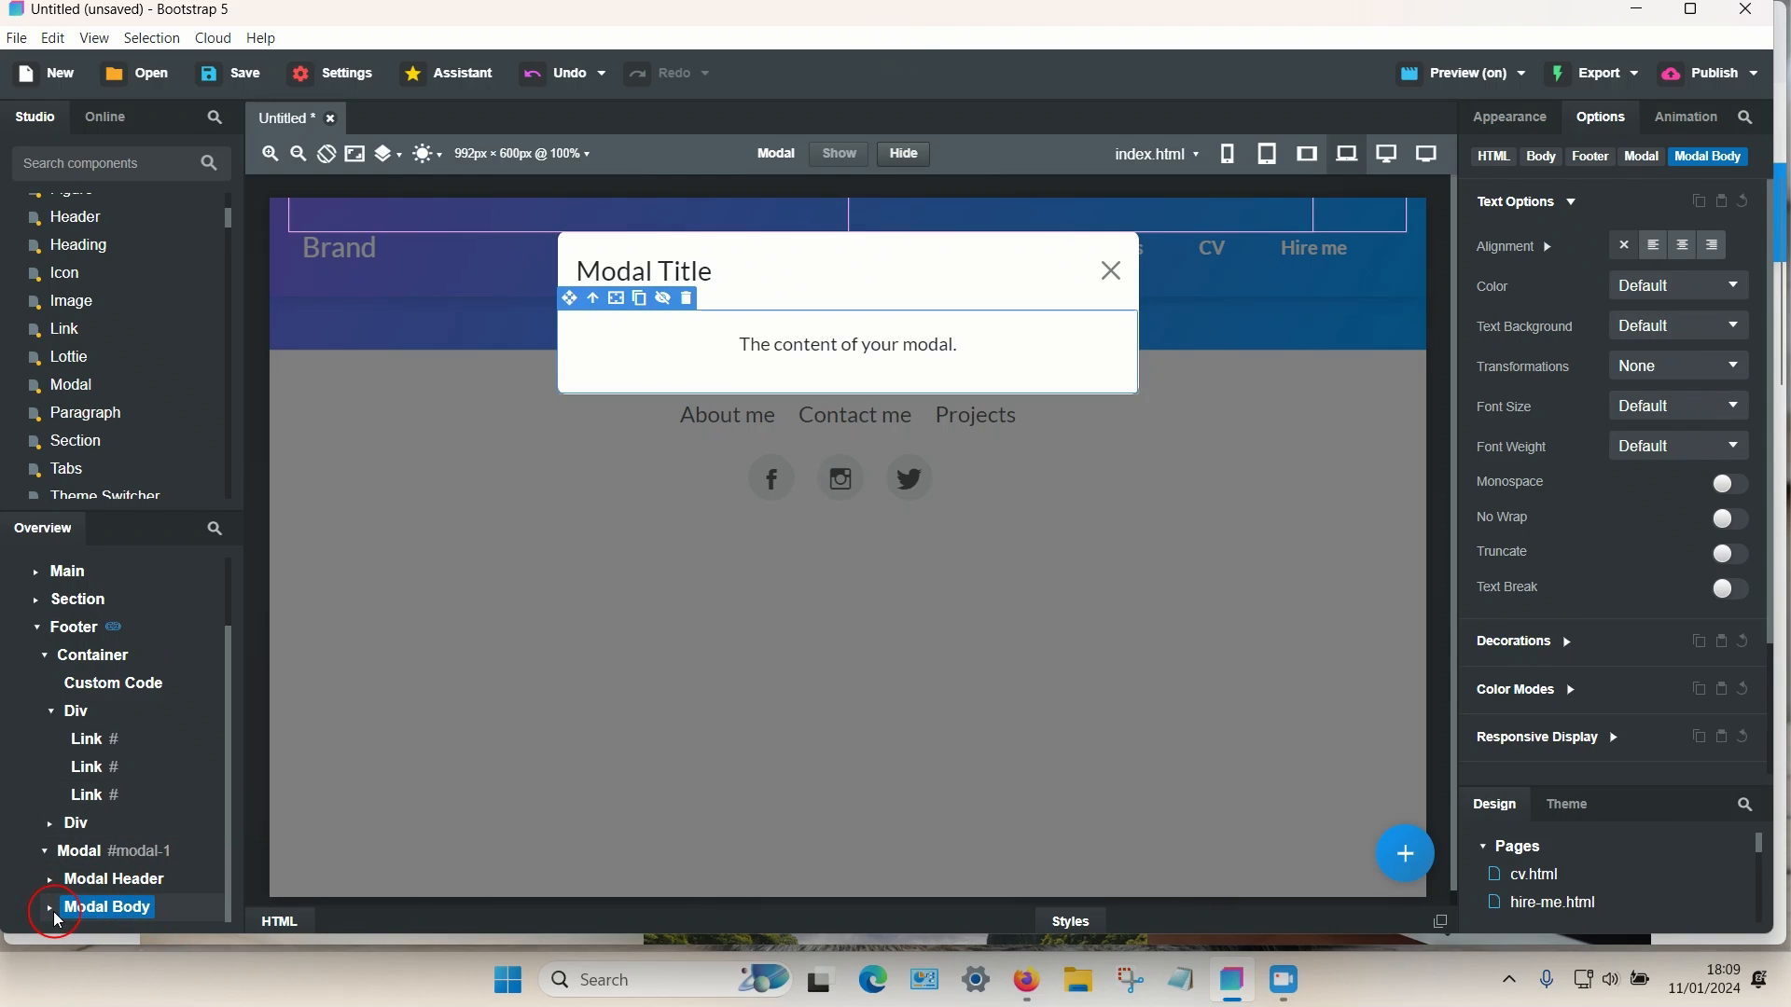
- Insert a Custom Code component inside the Modal Body, above its Paragraph
{"action": "left_click", "coordinate": [50, 908]}
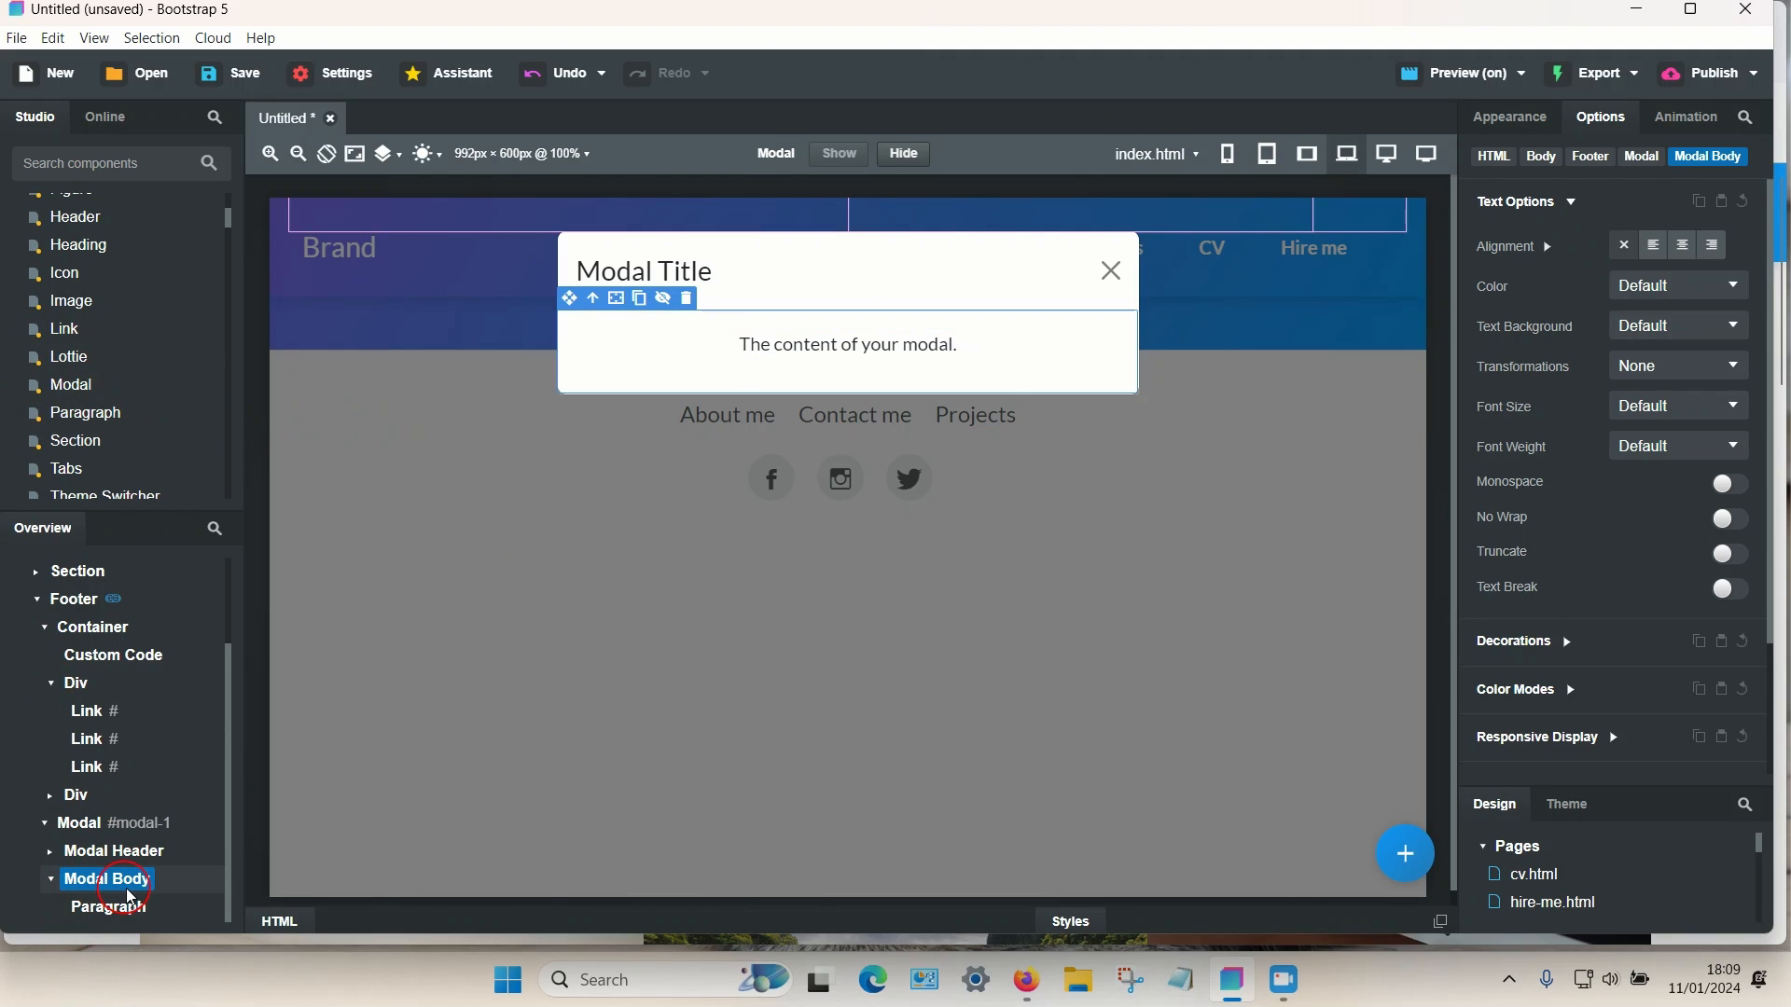
{"action": "scroll", "coordinate": [128, 332], "scroll_direction": "up", "scroll_amount": 2}
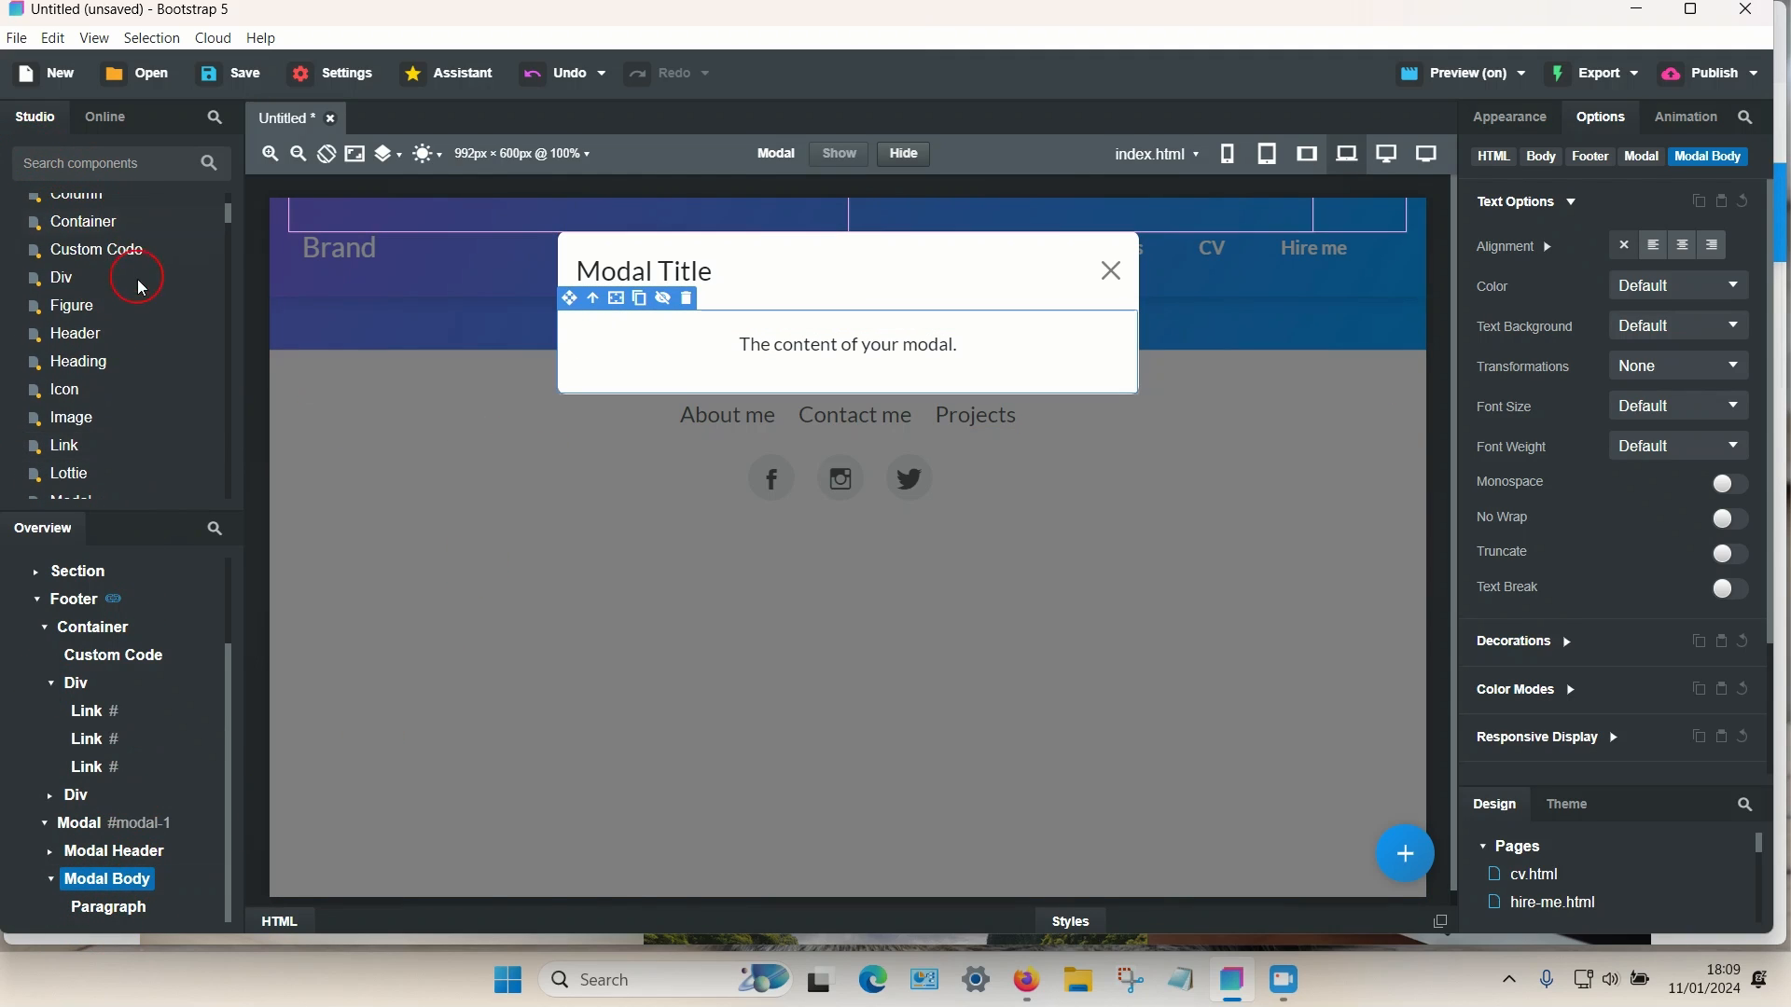
{"action": "scroll", "coordinate": [156, 345], "scroll_direction": "down", "scroll_amount": 2}
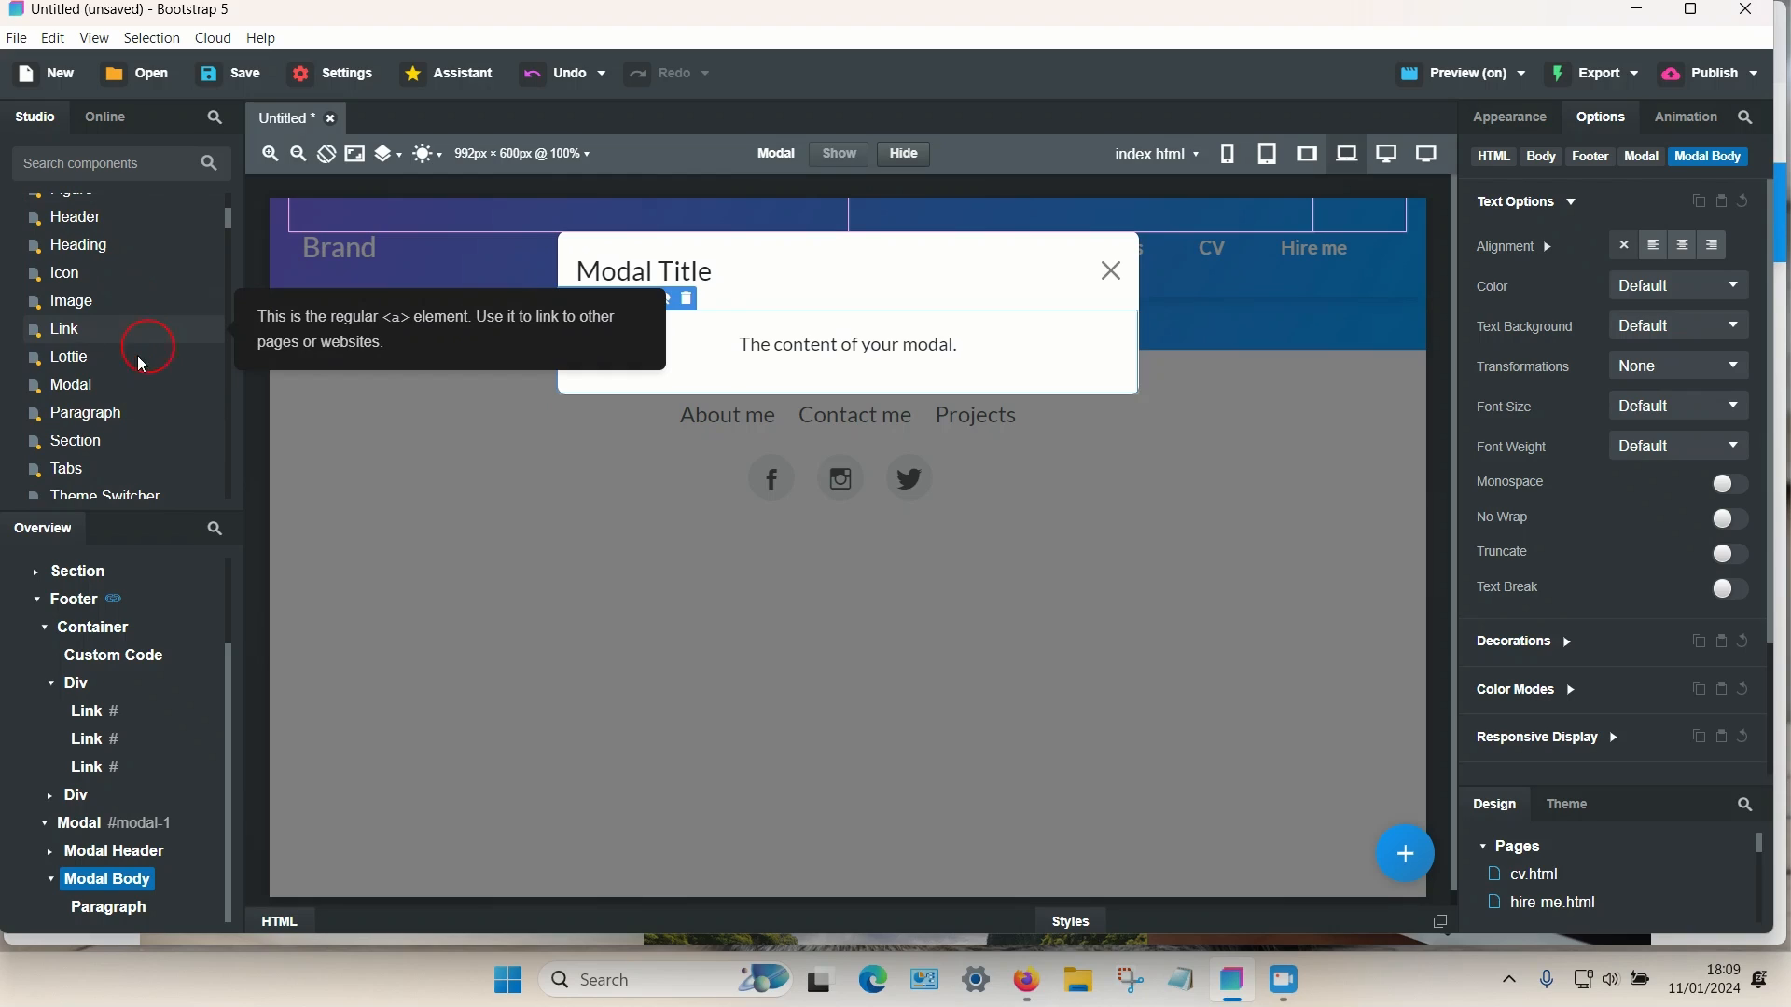
{"action": "scroll", "coordinate": [141, 363], "scroll_direction": "up", "scroll_amount": 2}
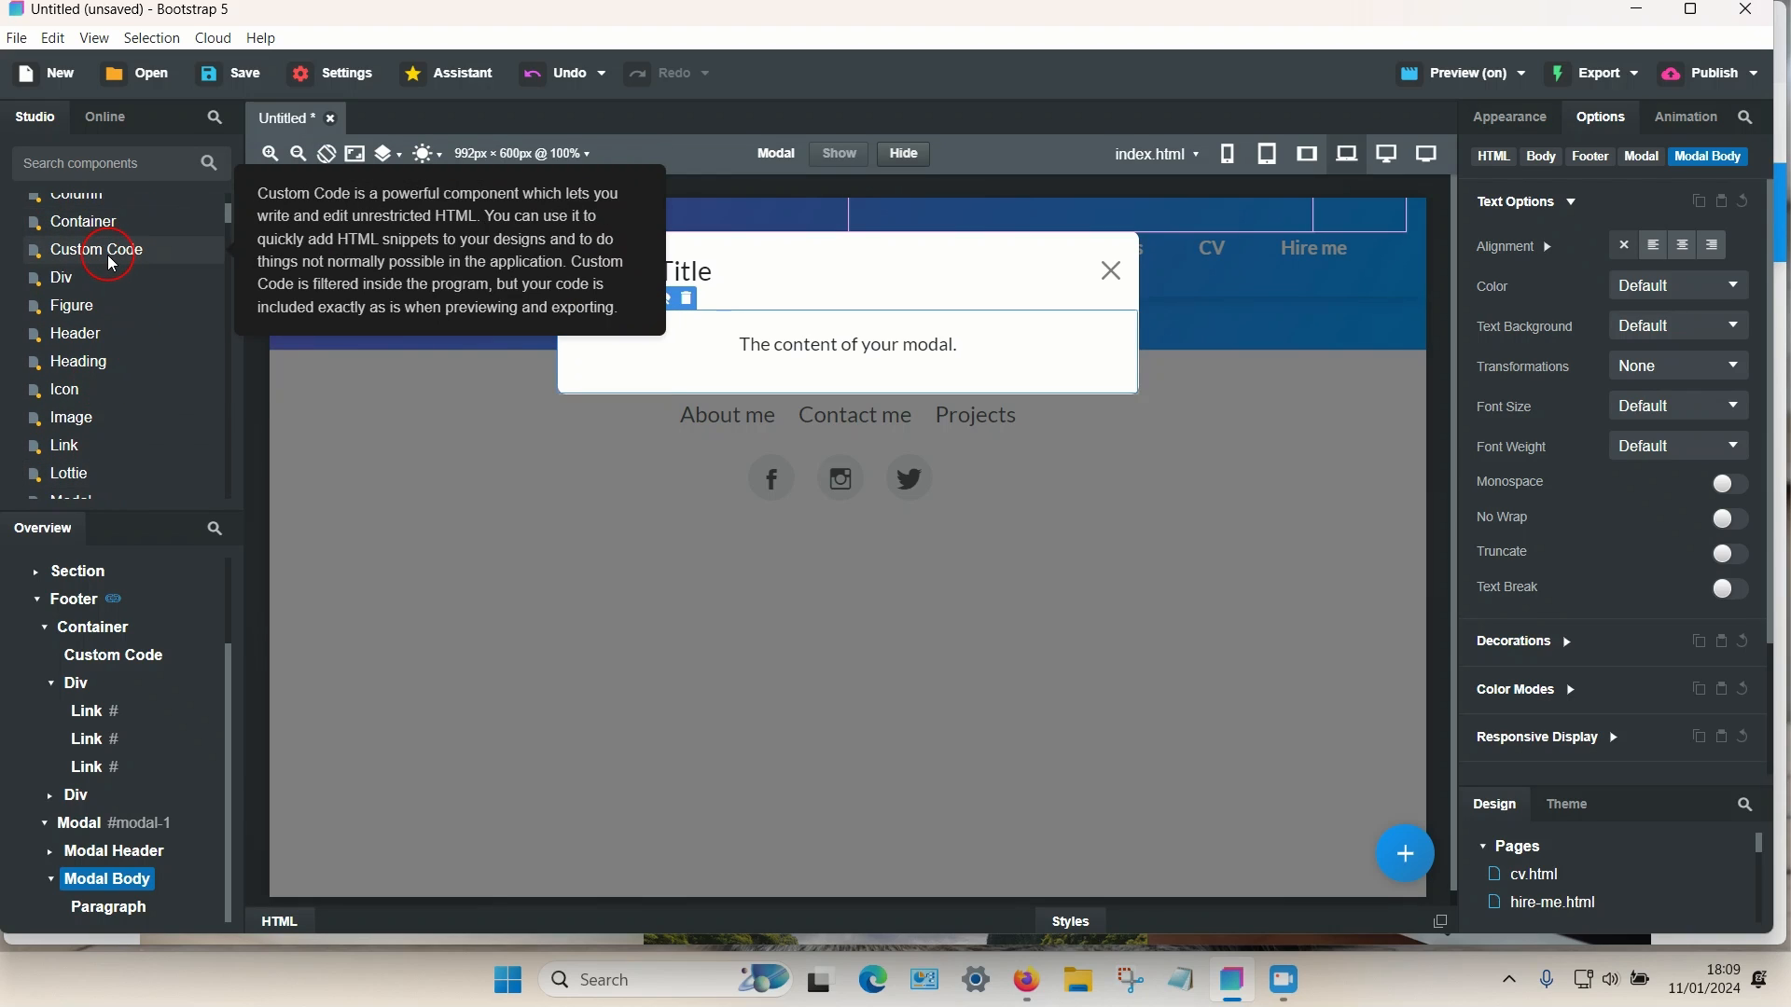
{"action": "left_click_drag", "start_coordinate": [103, 262], "coordinate": [177, 912]}
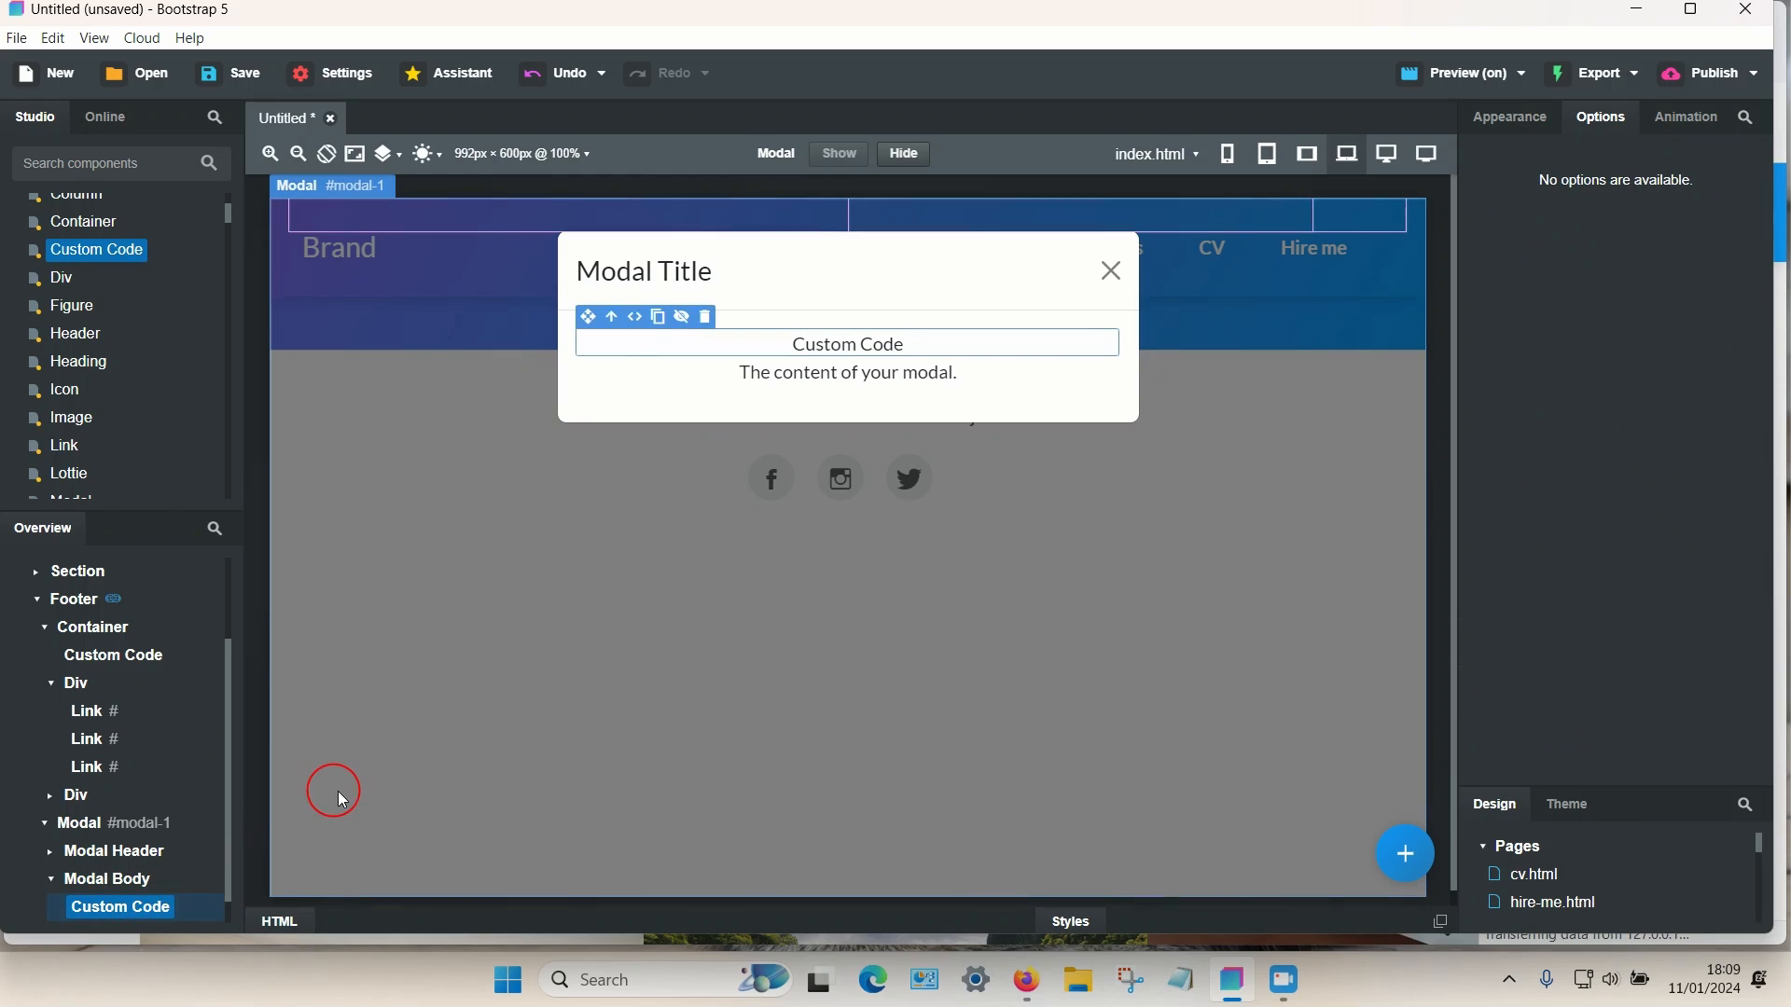
- Delete the placeholder Paragraph from the Modal Body
{"action": "scroll", "coordinate": [182, 914], "scroll_direction": "down", "scroll_amount": 1}
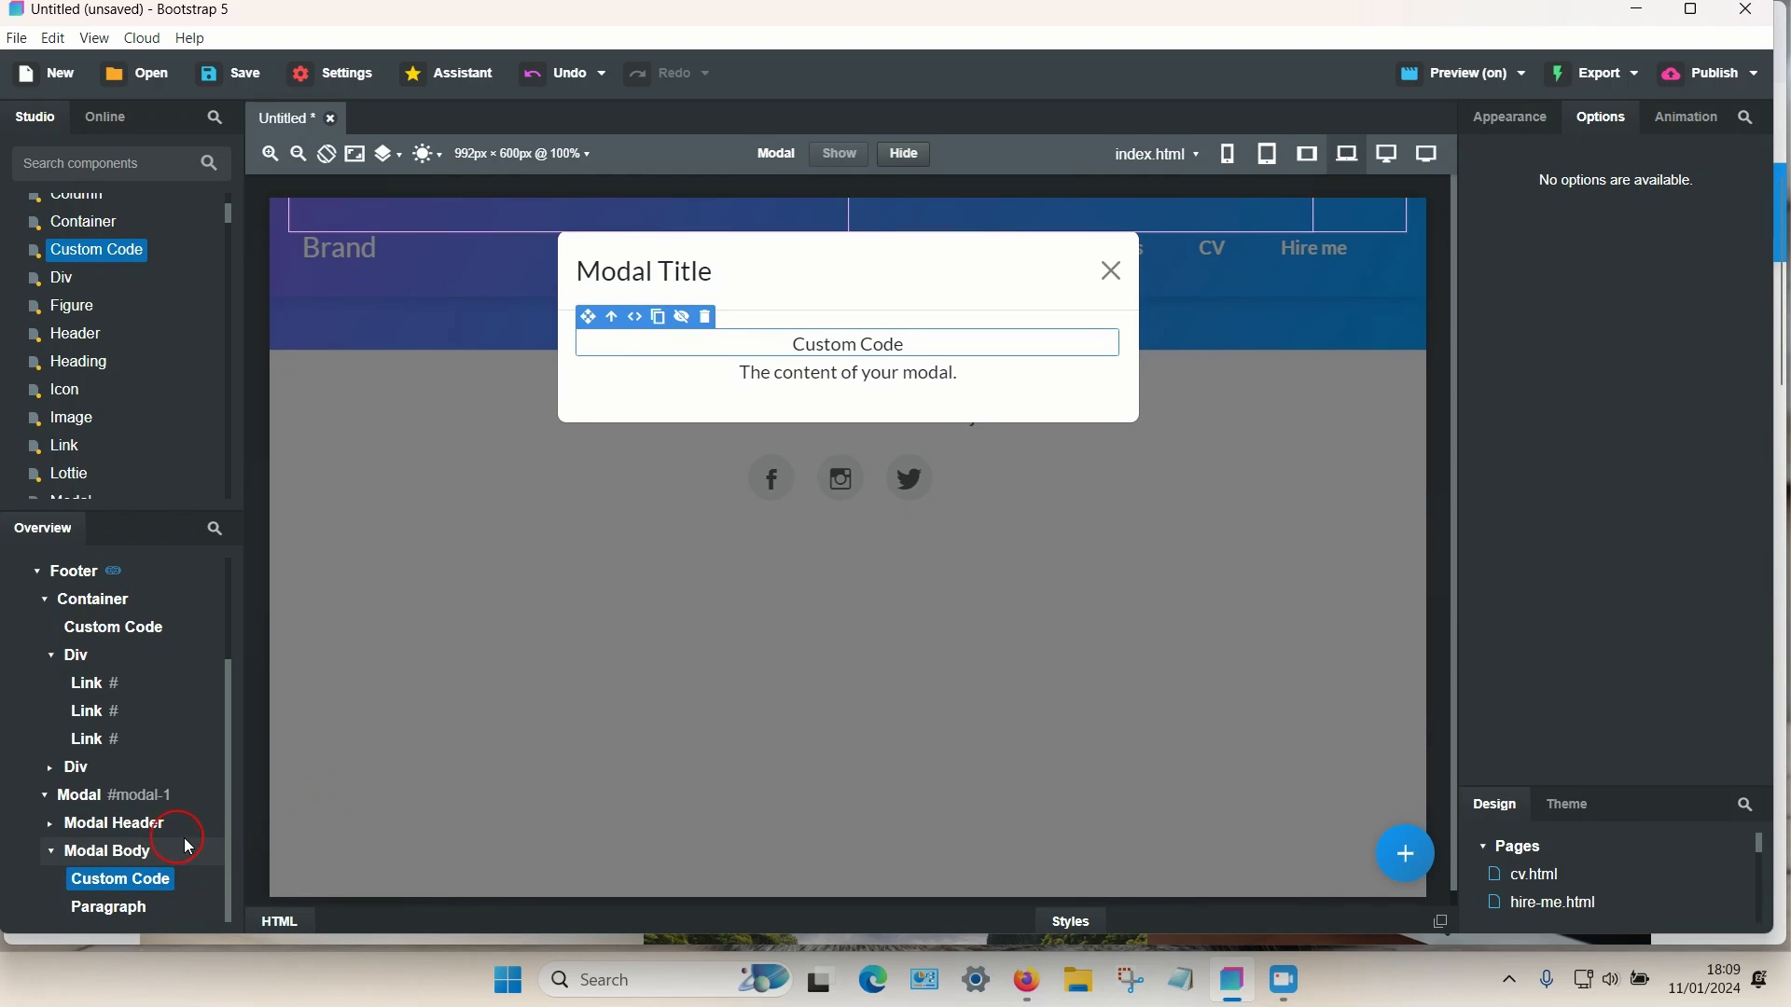
{"action": "left_click", "coordinate": [113, 919]}
{"action": "right_click", "coordinate": [113, 916]}
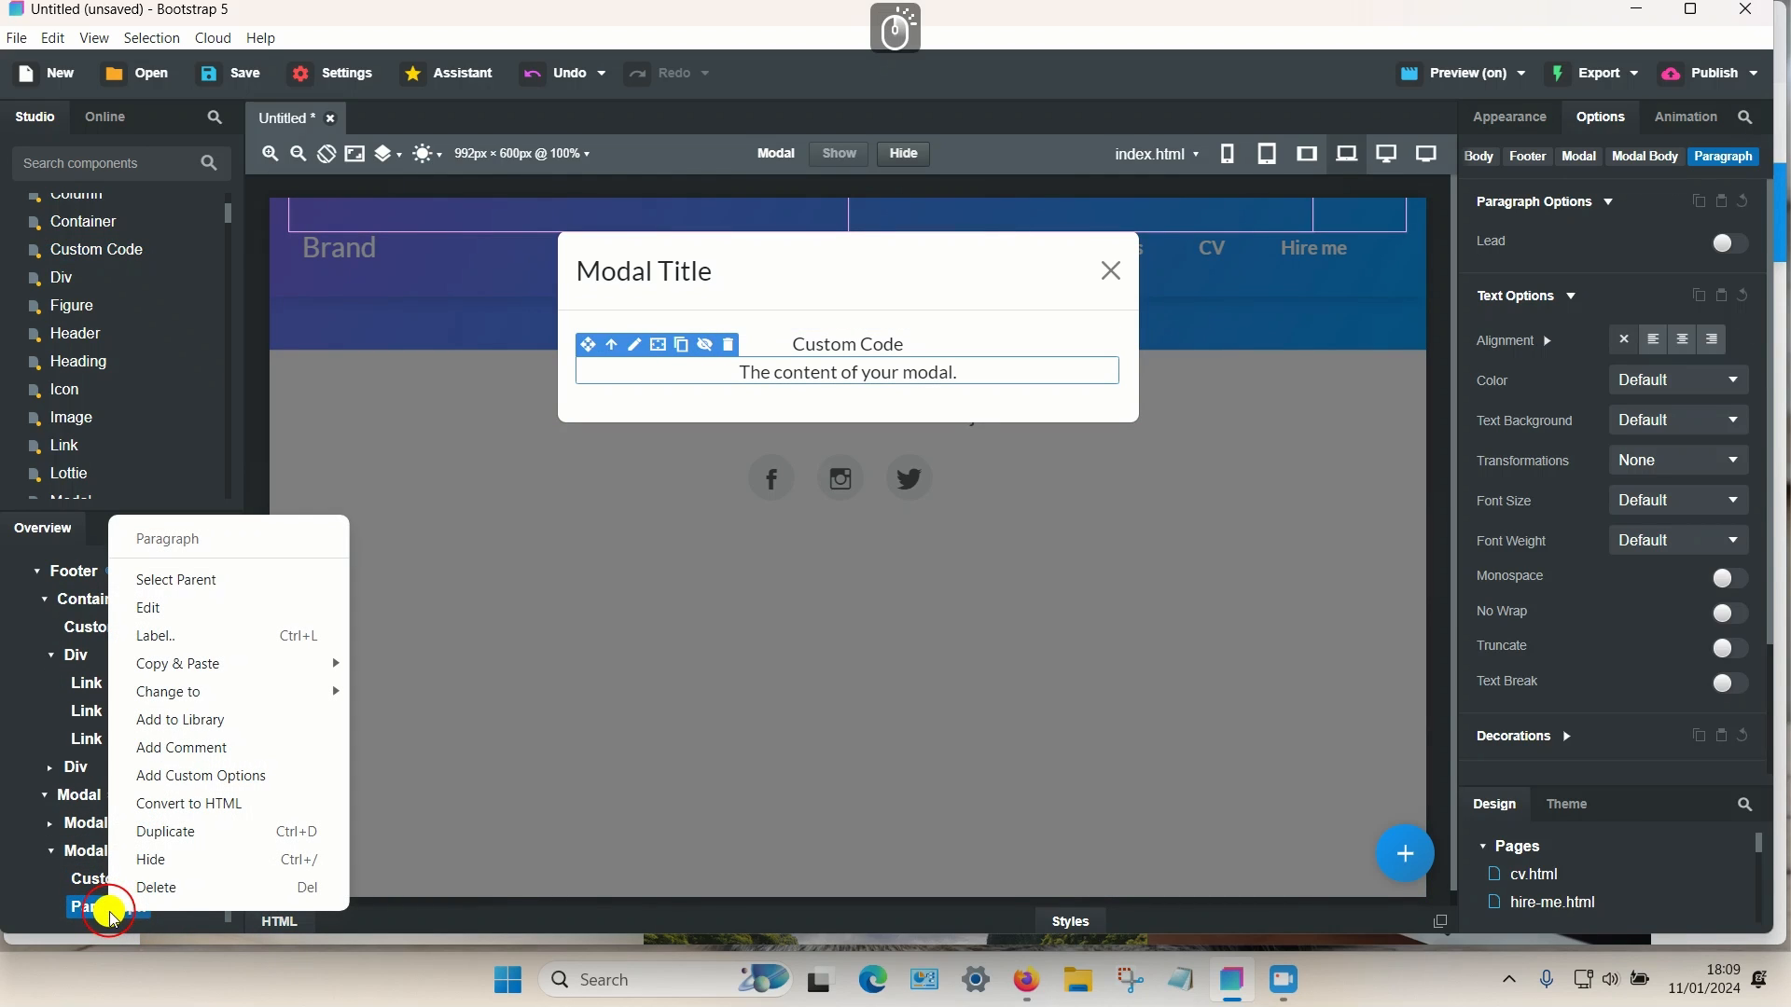
{"action": "left_click", "coordinate": [185, 889]}
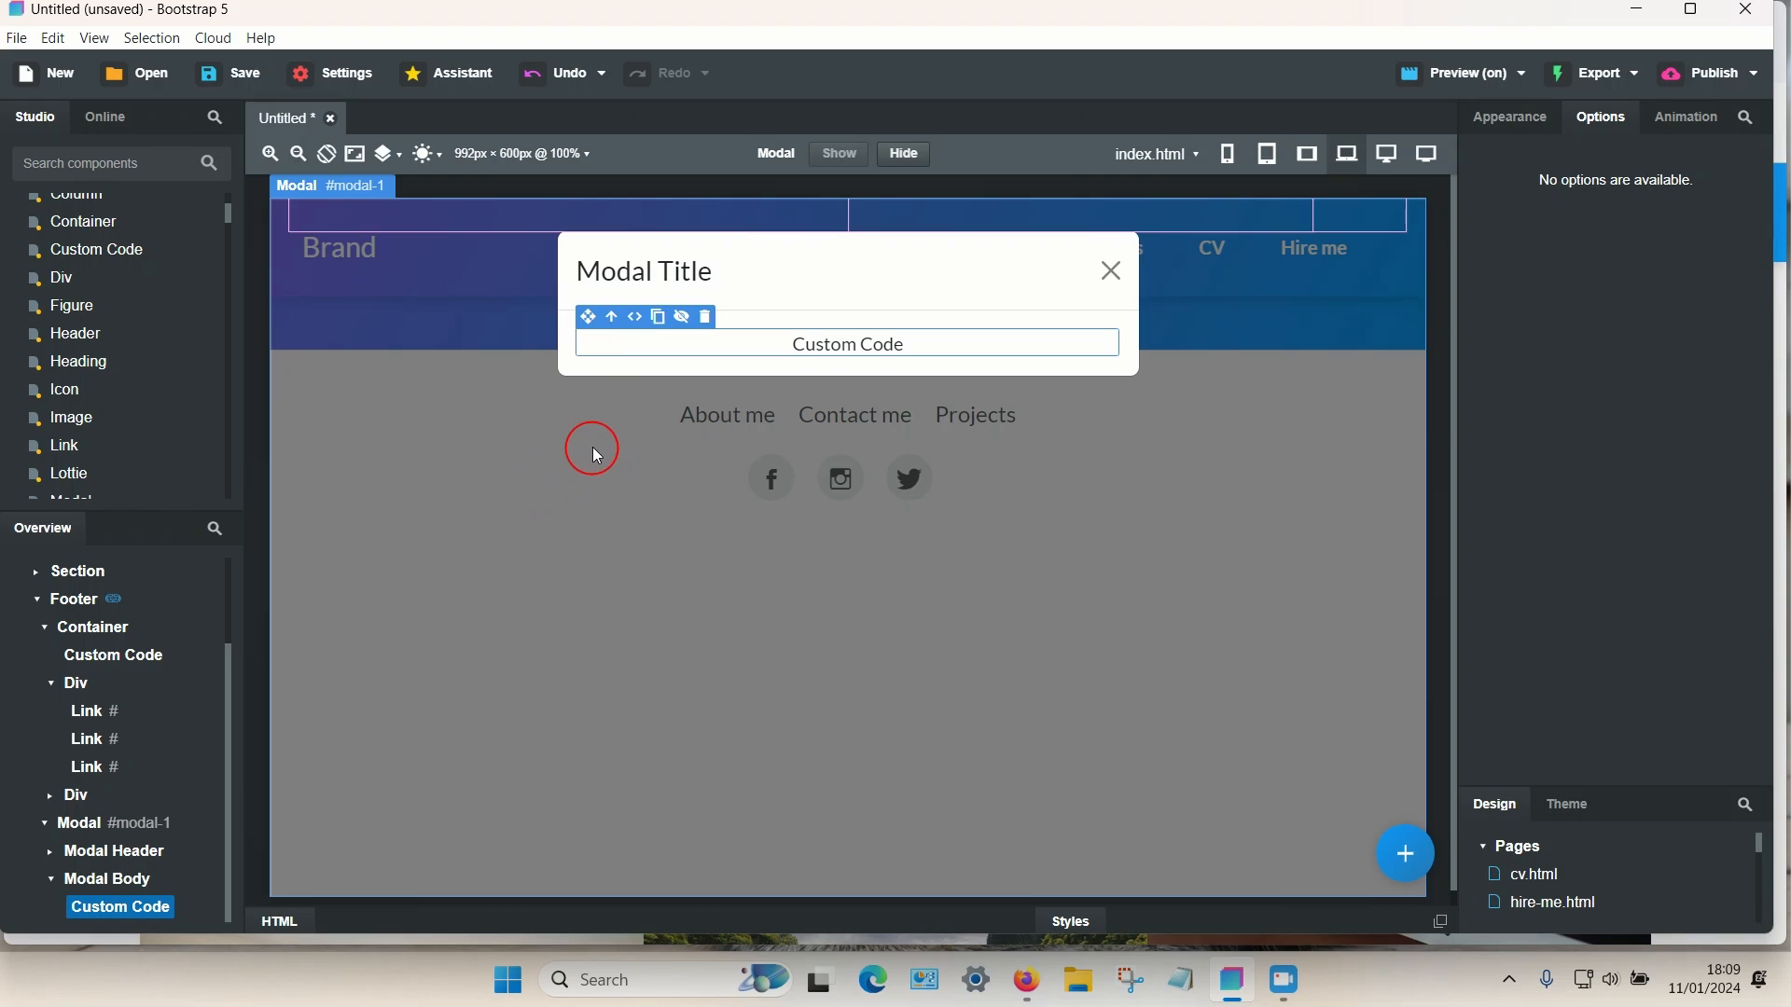
- Switch to Firefox and copy the highlighted embed code from the Programmable Search Engine page
{"action": "left_click", "coordinate": [1027, 980]}
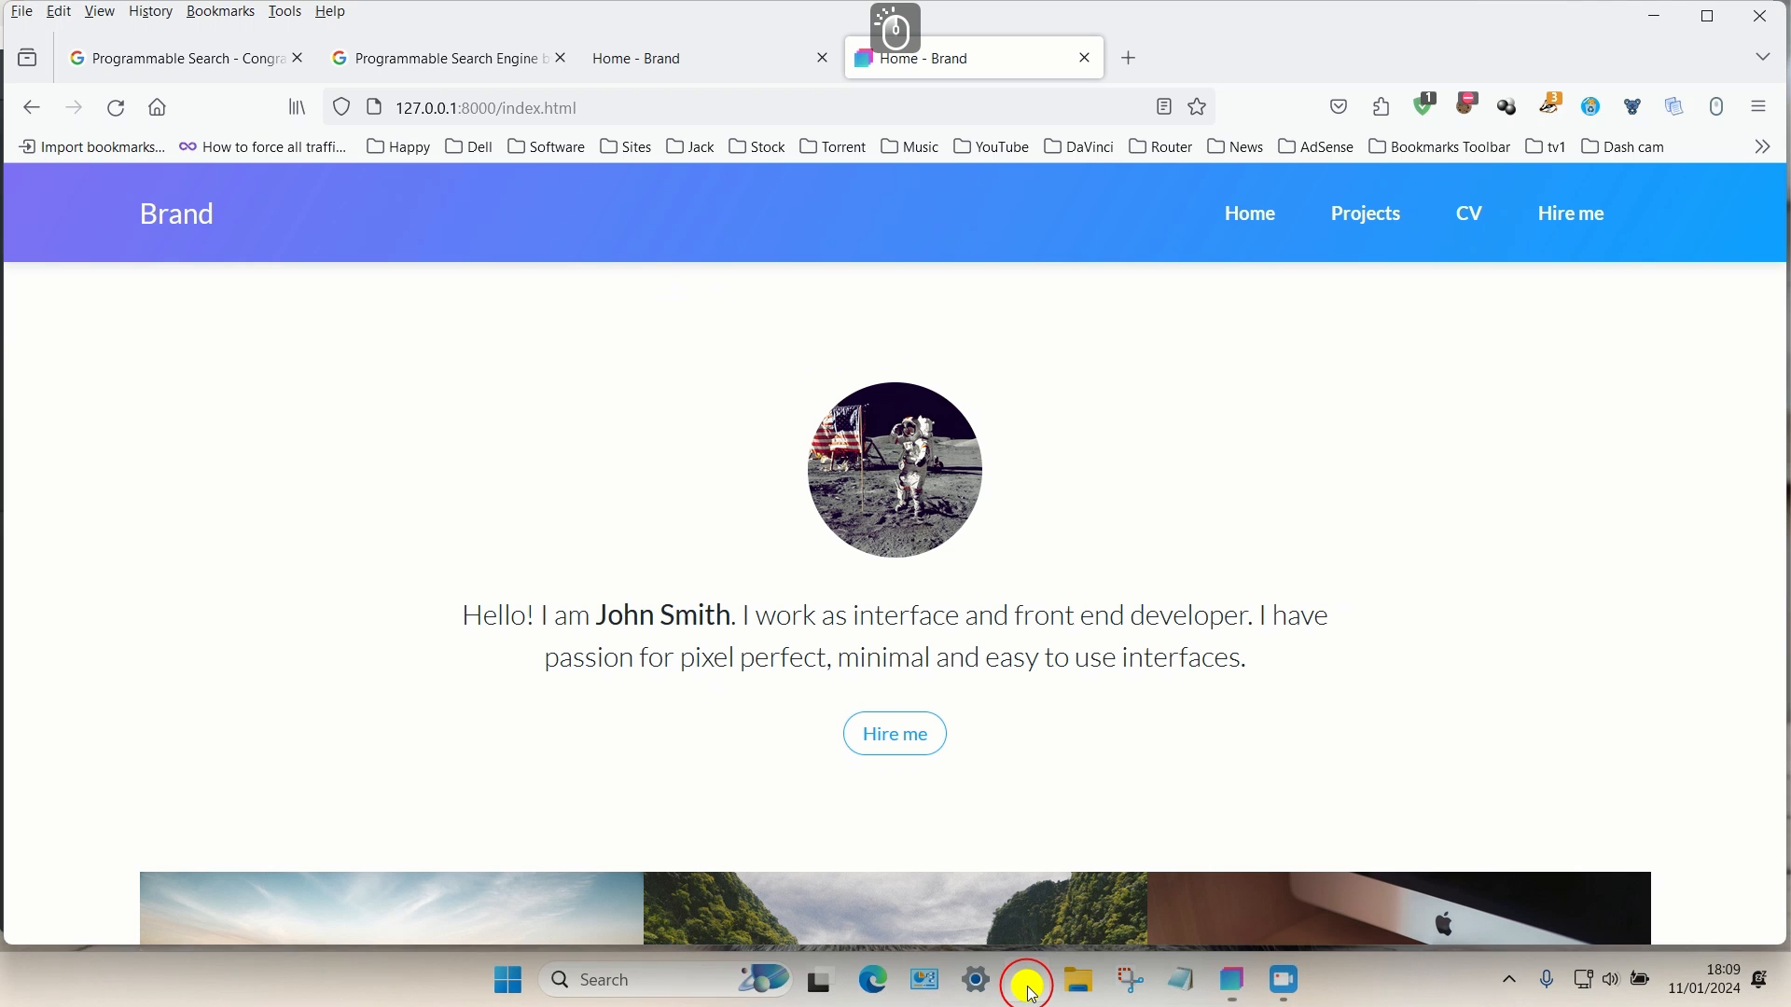
{"action": "left_click", "coordinate": [198, 67]}
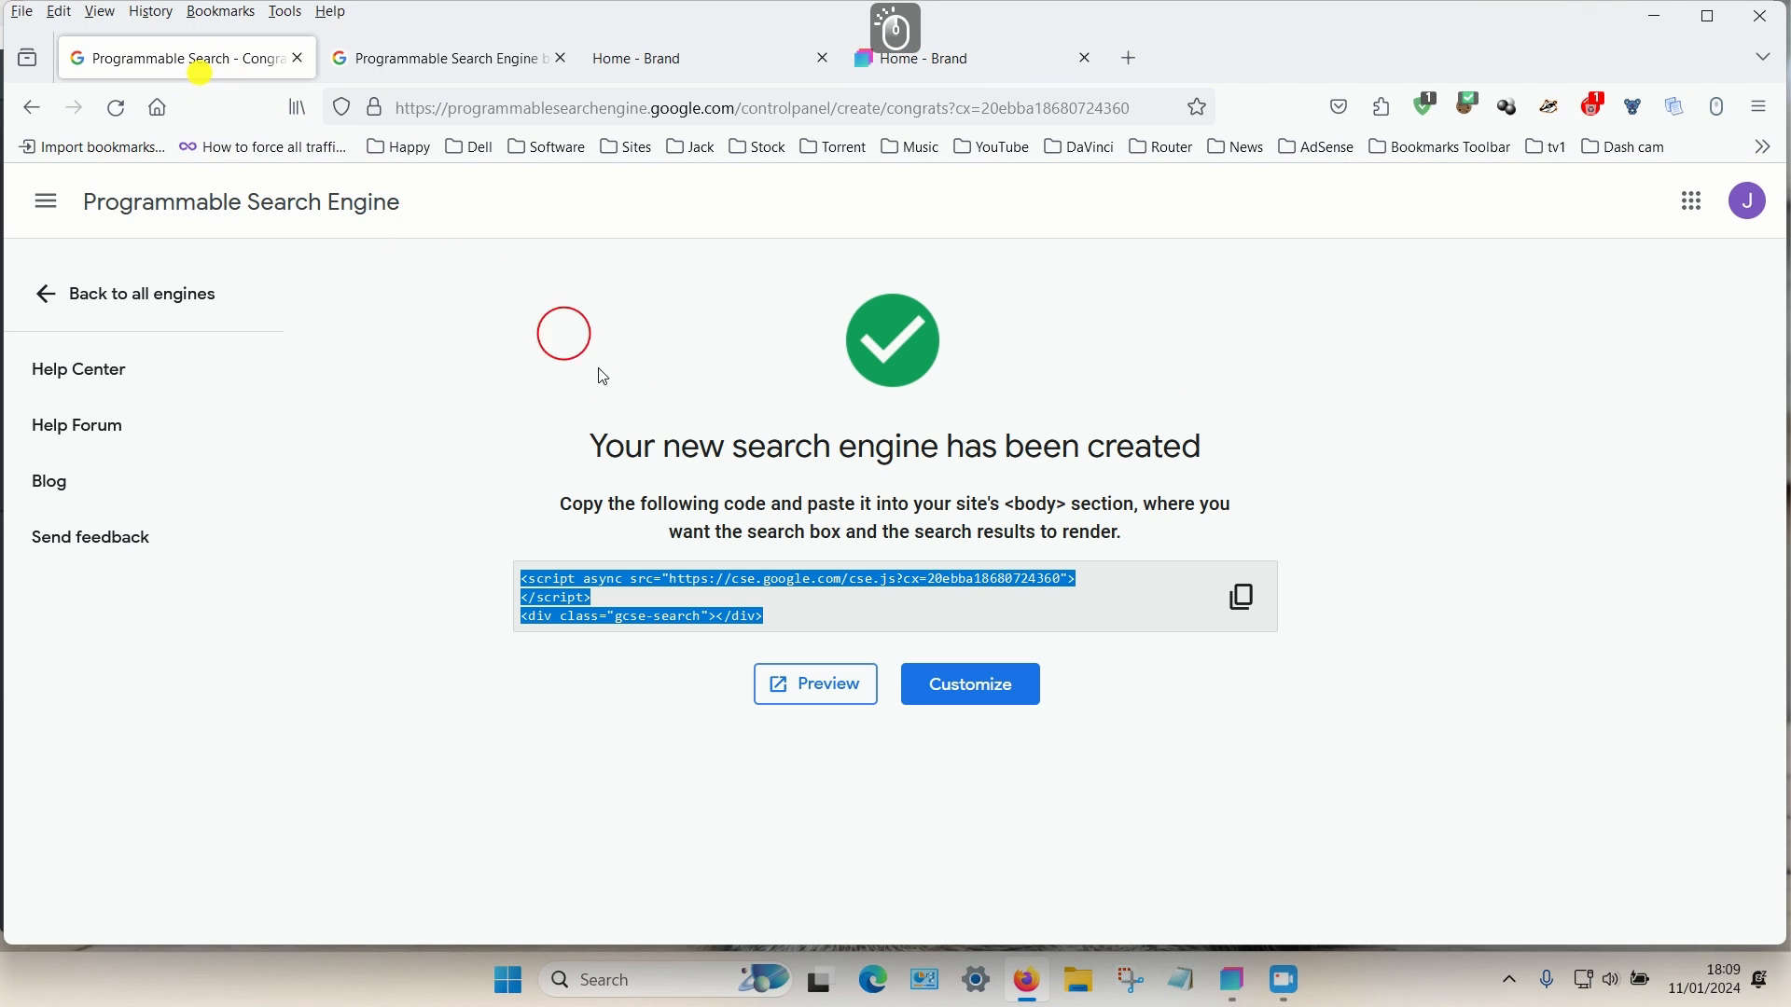
{"action": "right_click", "coordinate": [578, 598]}
{"action": "mouse_move", "coordinate": [630, 573]}
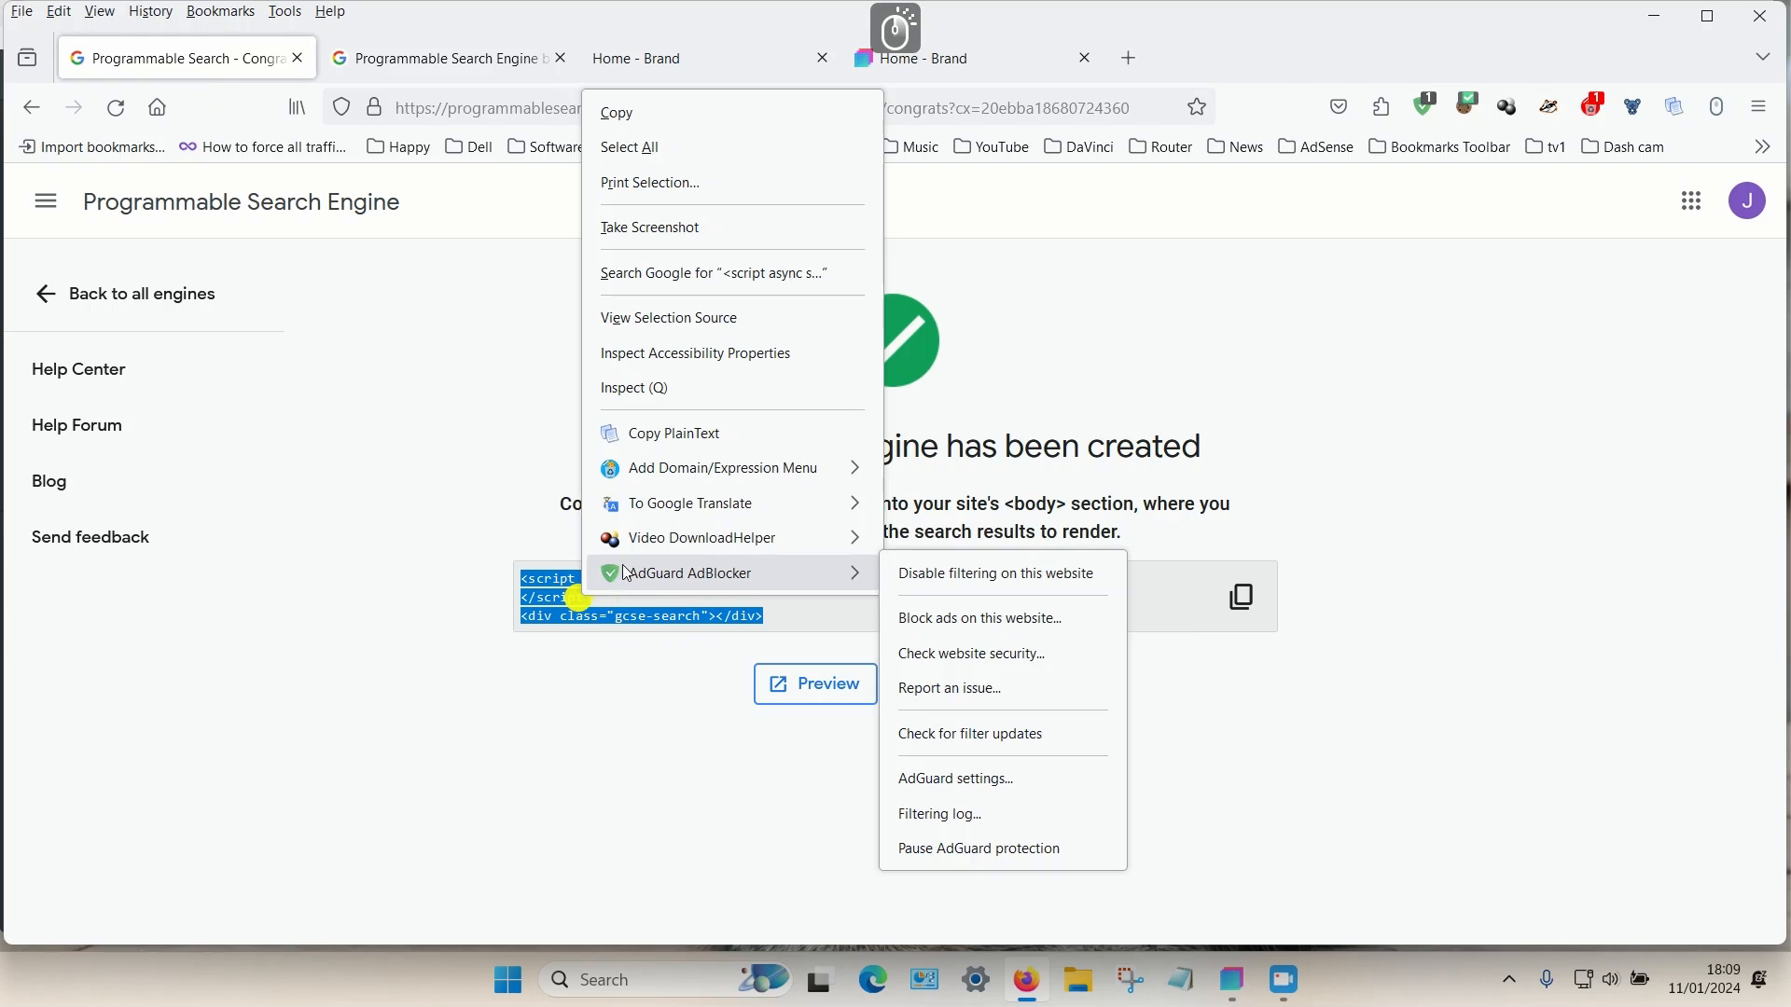
{"action": "left_click", "coordinate": [646, 113]}
- Switch to Bootstrap Studio, open the Modal Body's Custom Code for editing and delete everything after its opening <div> tag
{"action": "left_click", "coordinate": [1232, 982]}
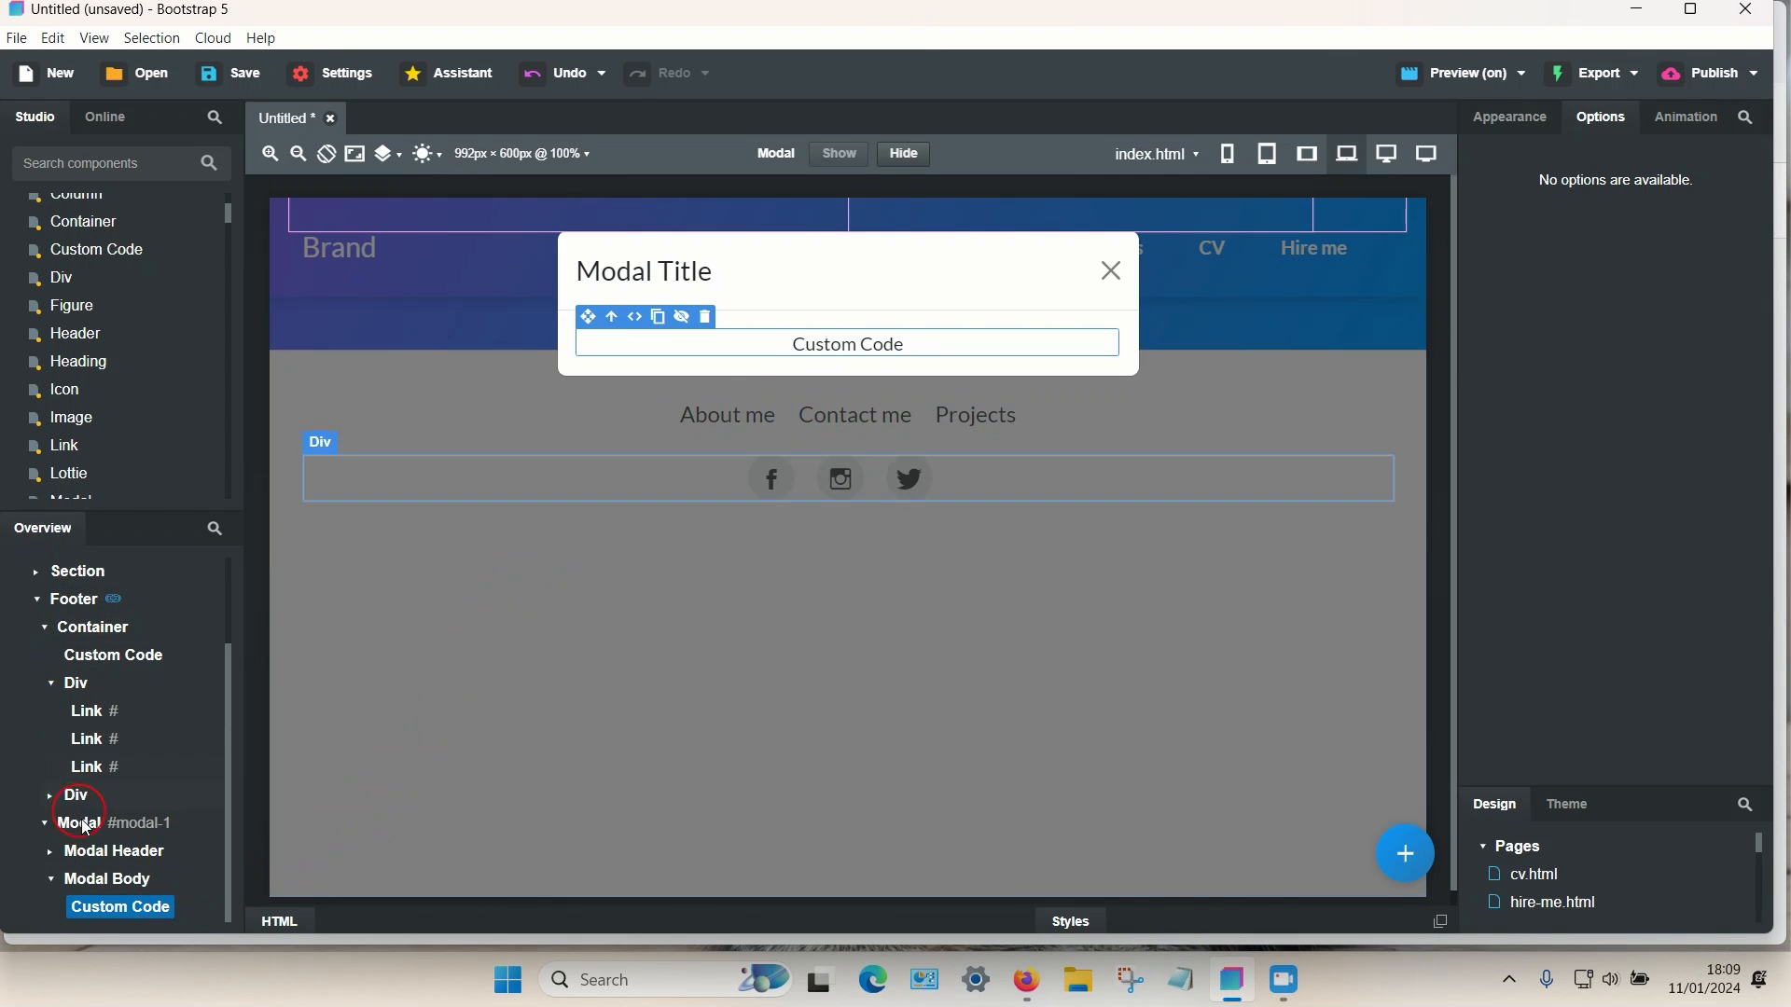
{"action": "left_click", "coordinate": [116, 913]}
{"action": "double_click", "coordinate": [116, 912]}
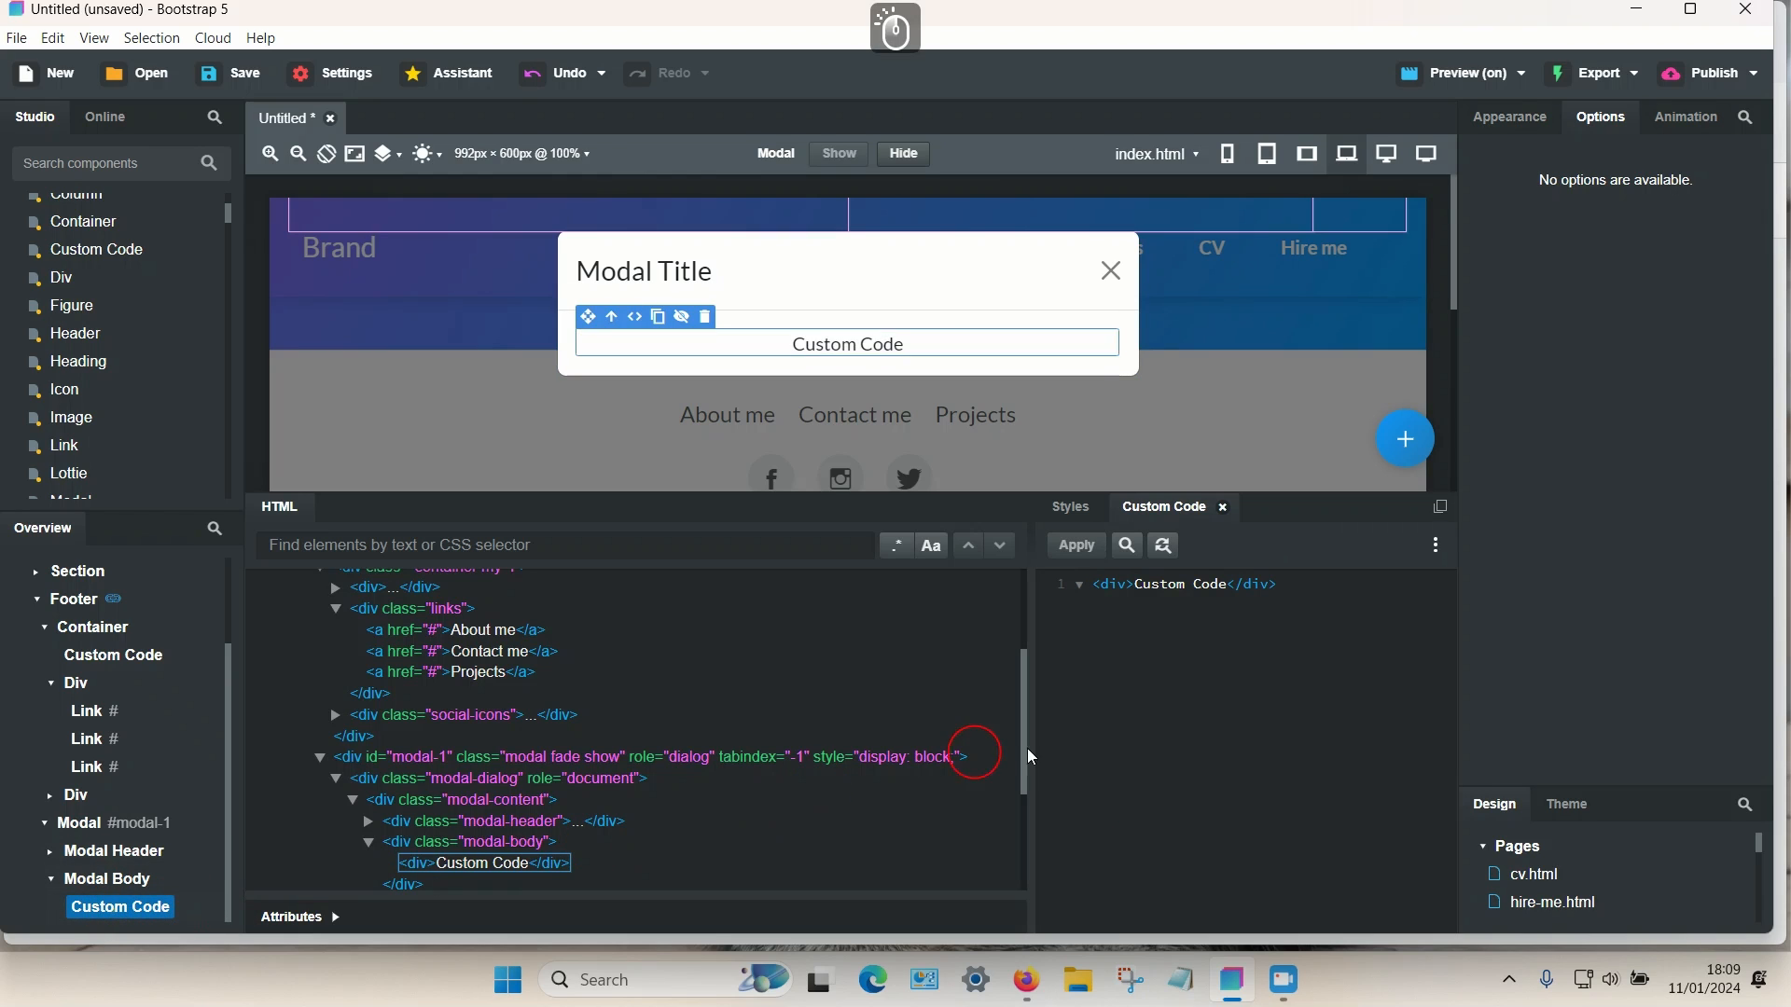
{"action": "left_click_drag", "start_coordinate": [1301, 592], "coordinate": [1163, 588]}
{"action": "key", "text": "BackSpace"}
{"action": "key", "text": "BackSpace"}
{"action": "key", "text": "BackSpace"}
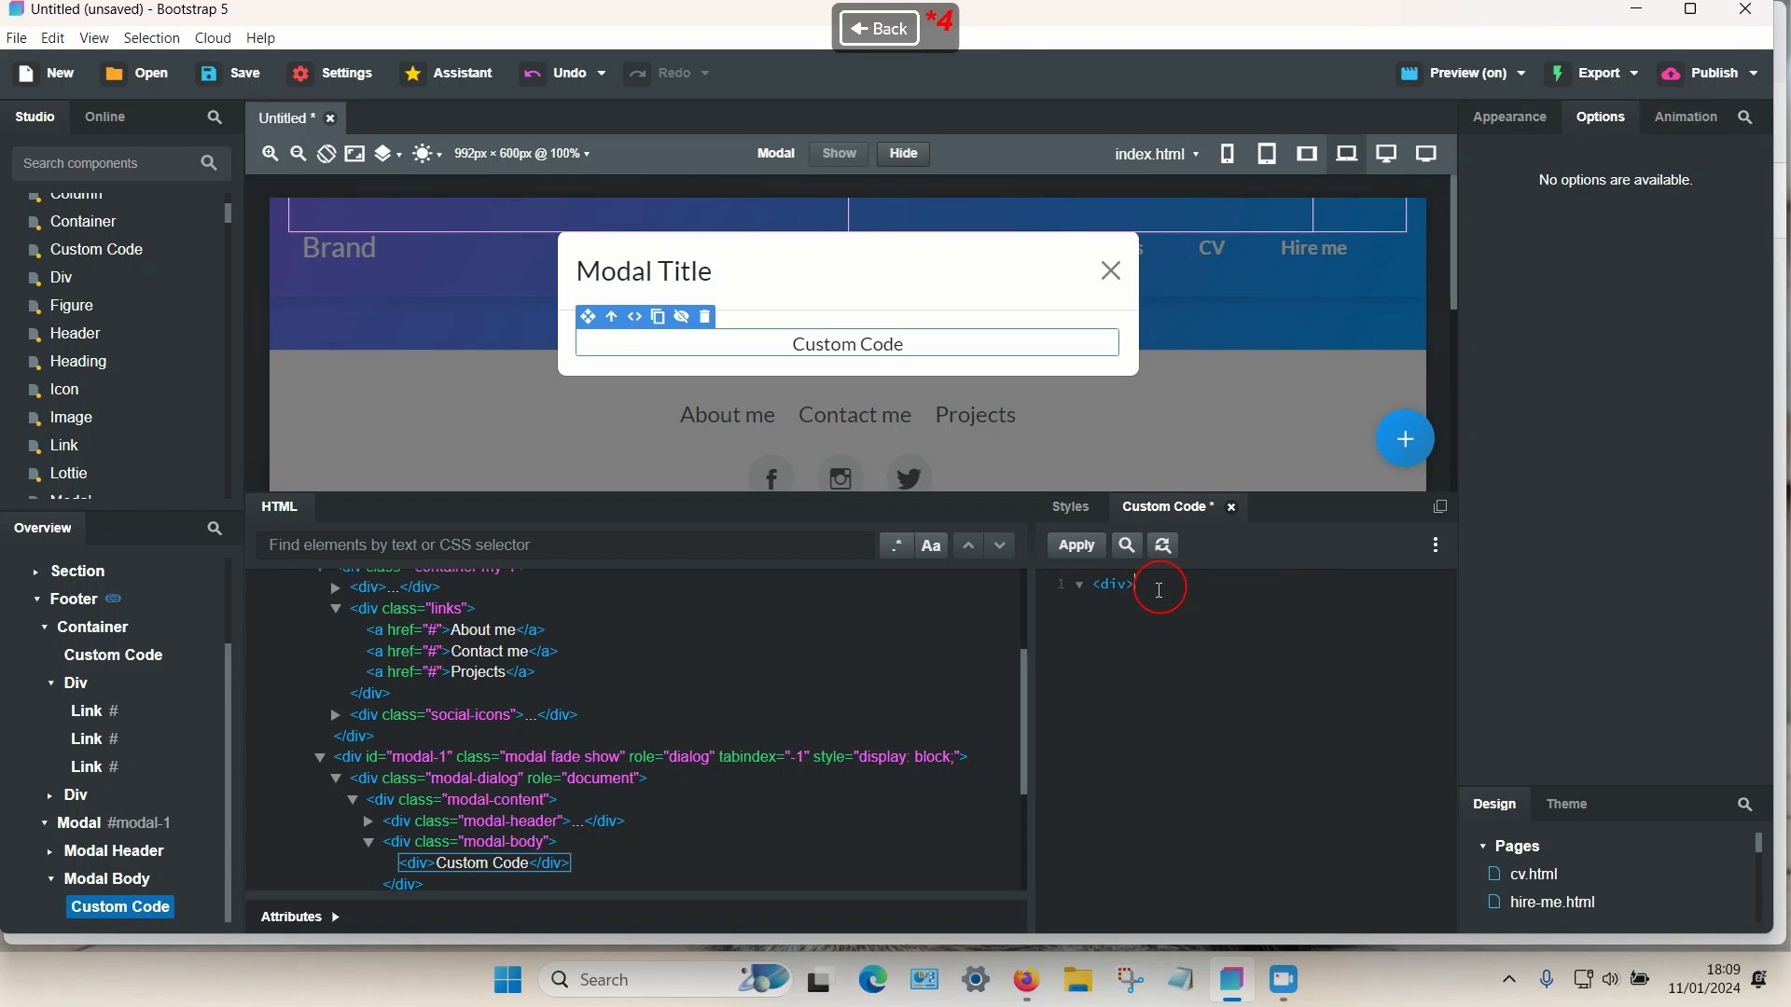
- Paste the search engine code after the opening <div>, apply it, and select the Modal
{"action": "right_click", "coordinate": [1157, 589]}
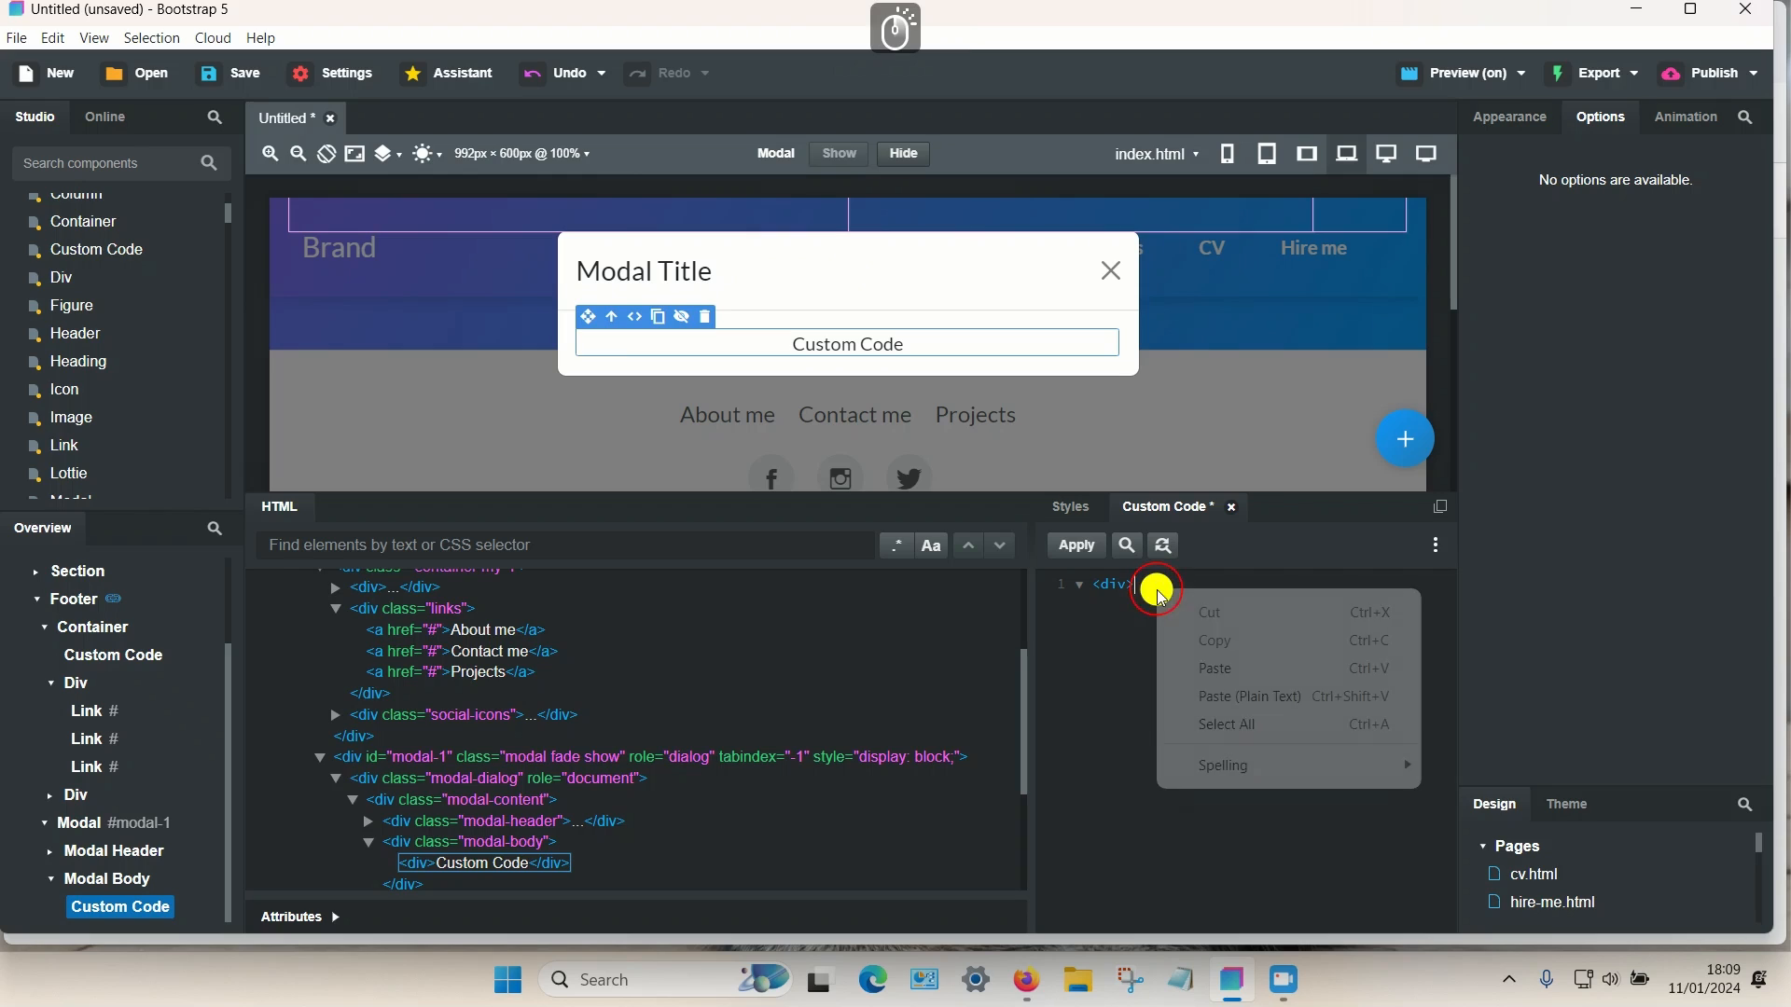
{"action": "left_click", "coordinate": [1247, 668]}
{"action": "left_click", "coordinate": [1078, 544]}
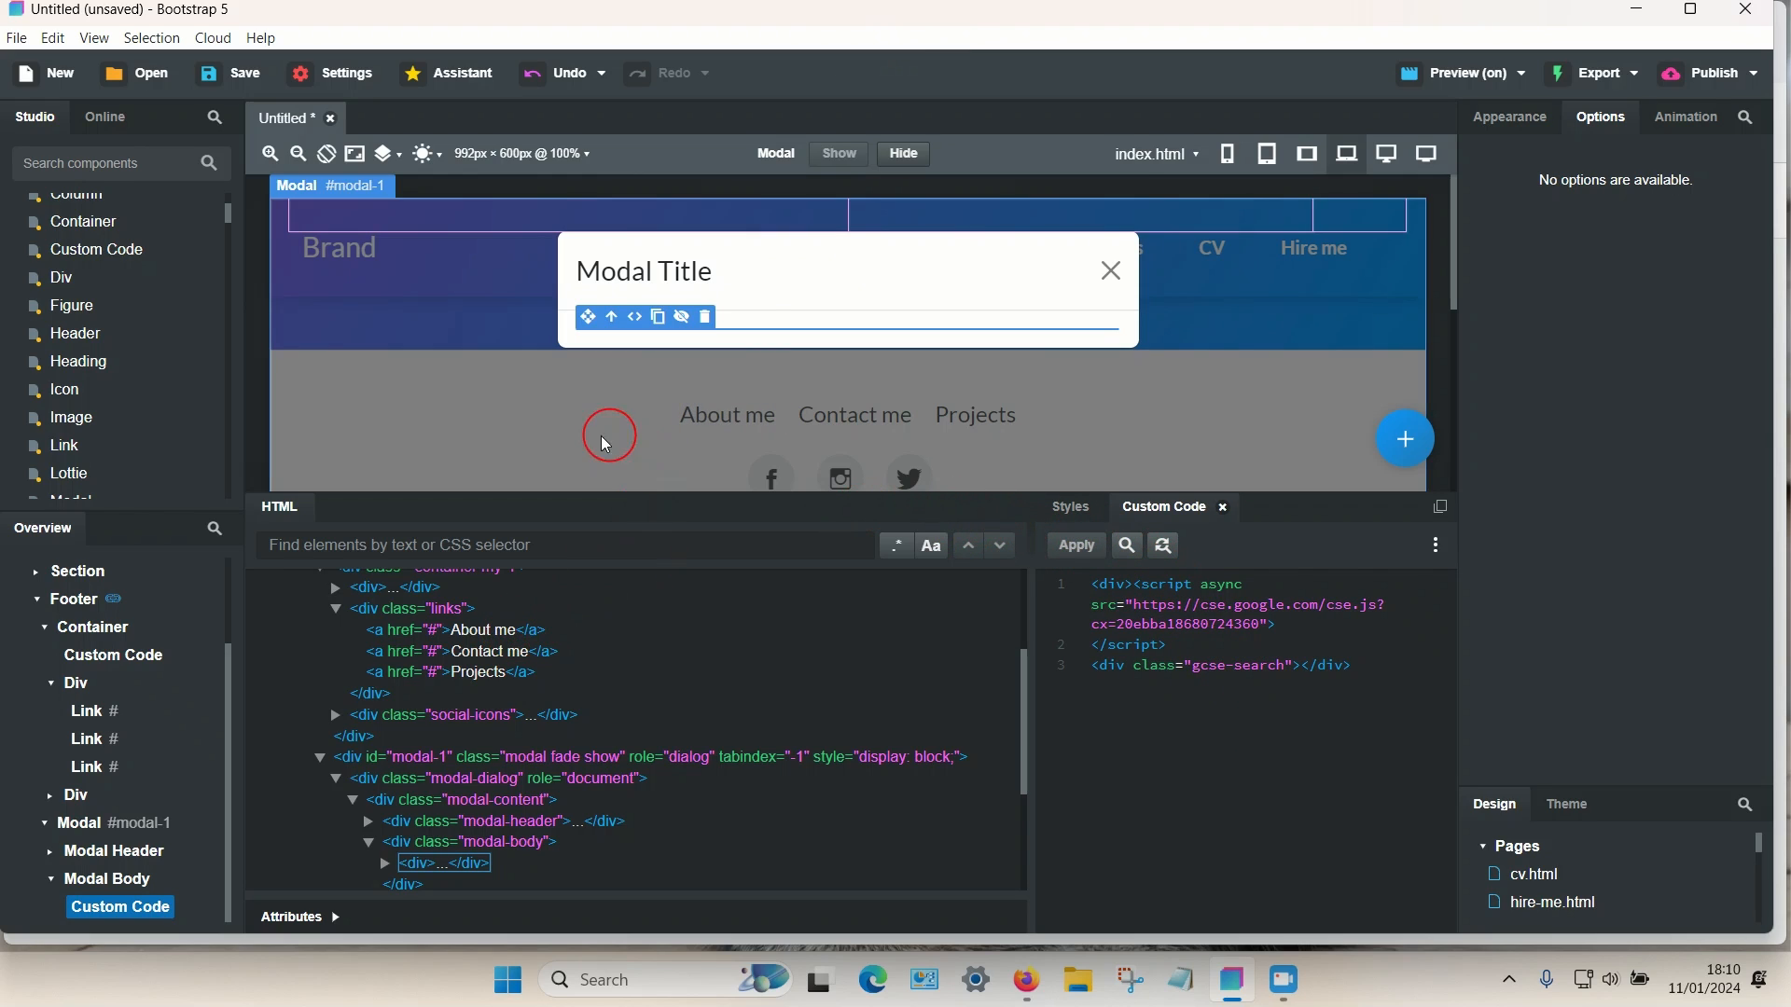
{"action": "left_click", "coordinate": [88, 827]}
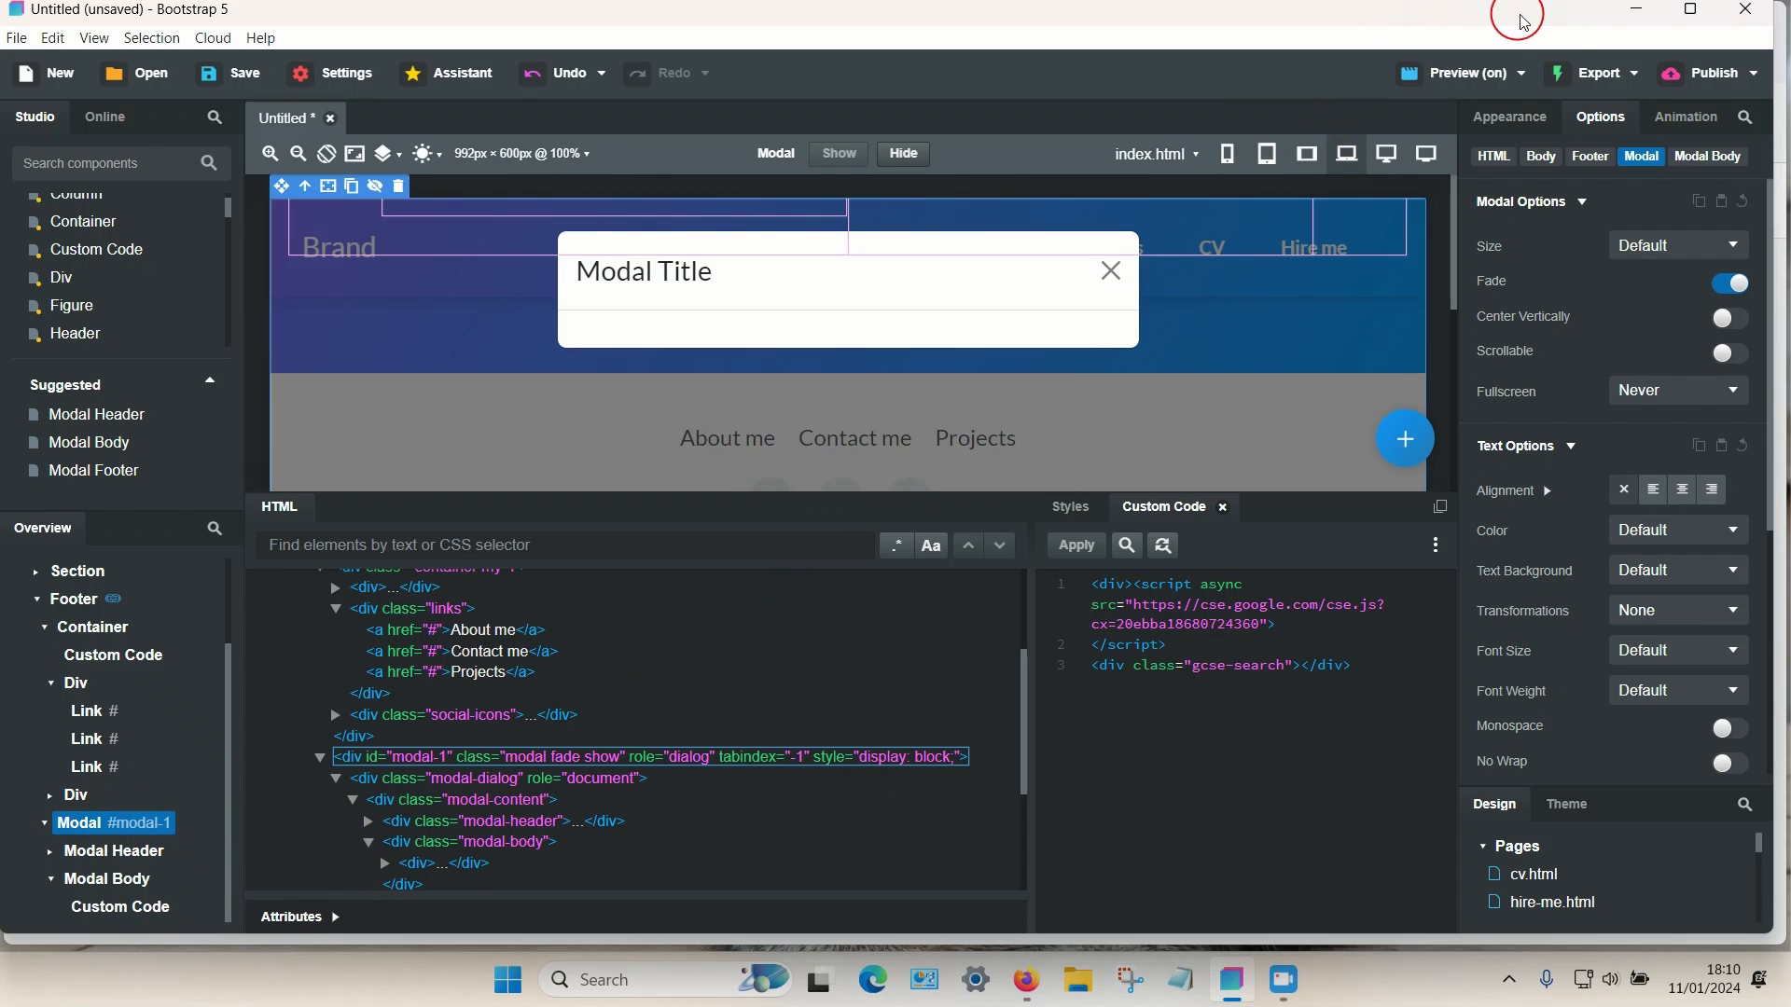
- Set the Modal's size to Extra Large, then hide the modal and collapse the HTML code area to enlarge the canvas
{"action": "left_click", "coordinate": [1607, 121]}
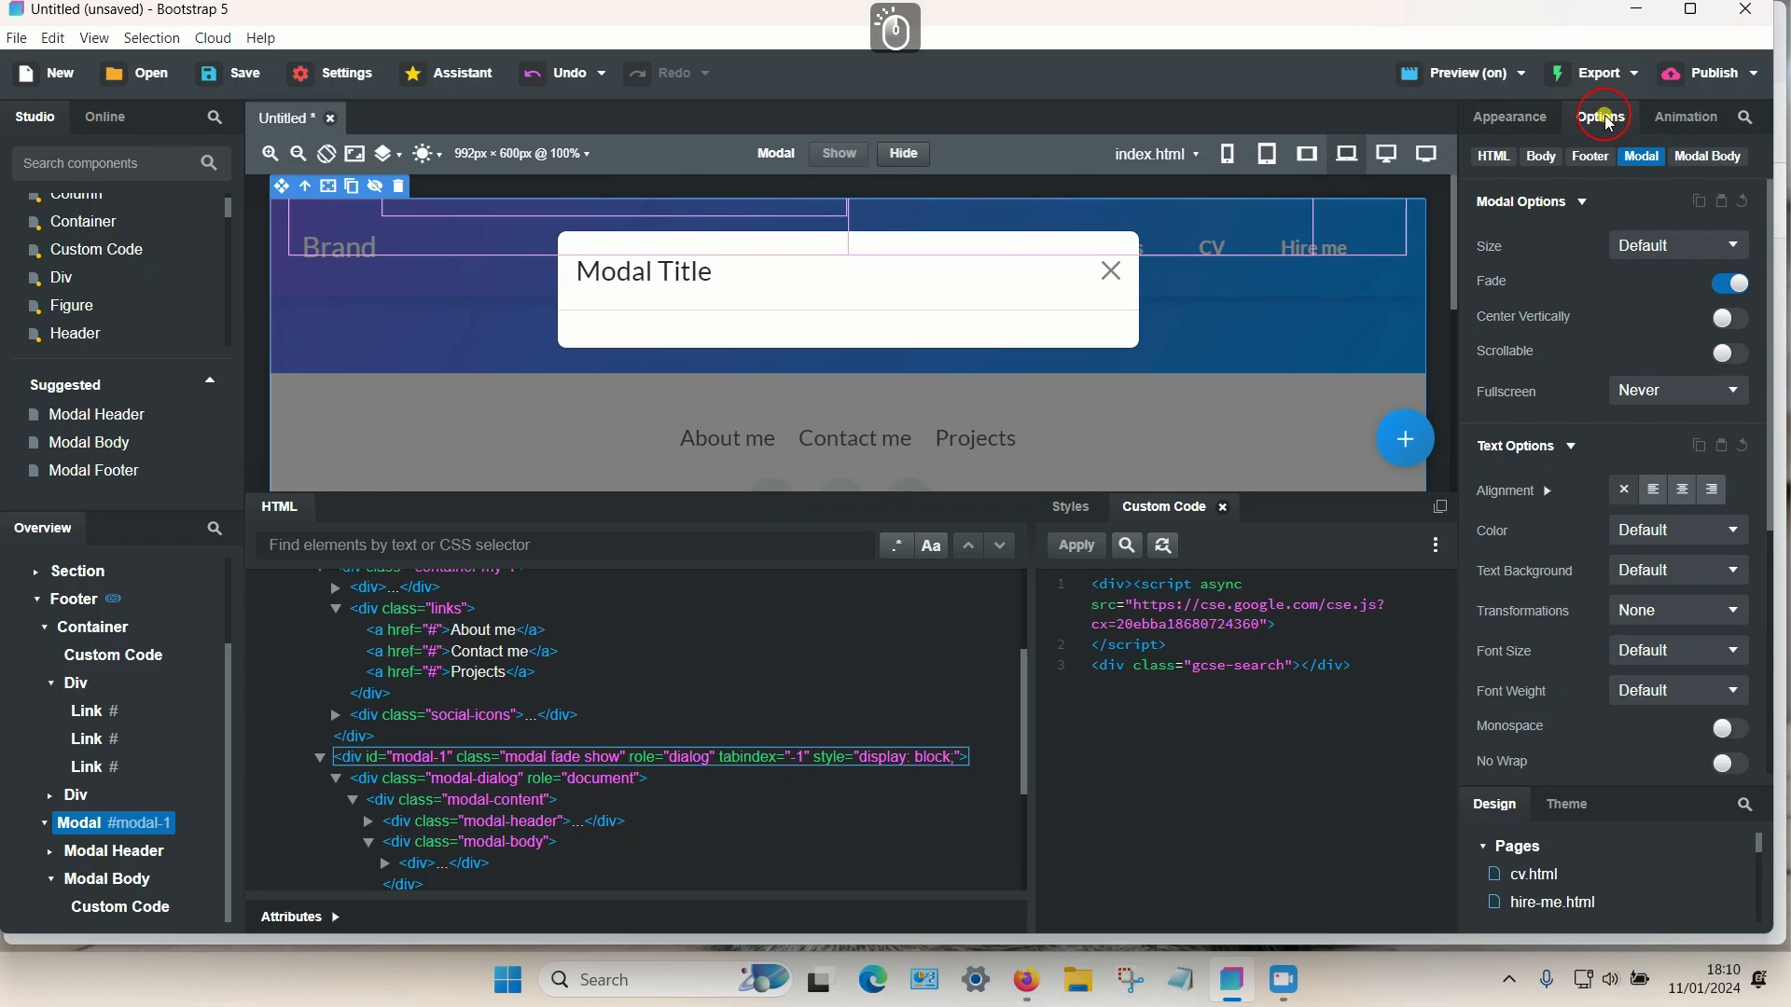
{"action": "left_click", "coordinate": [1657, 256]}
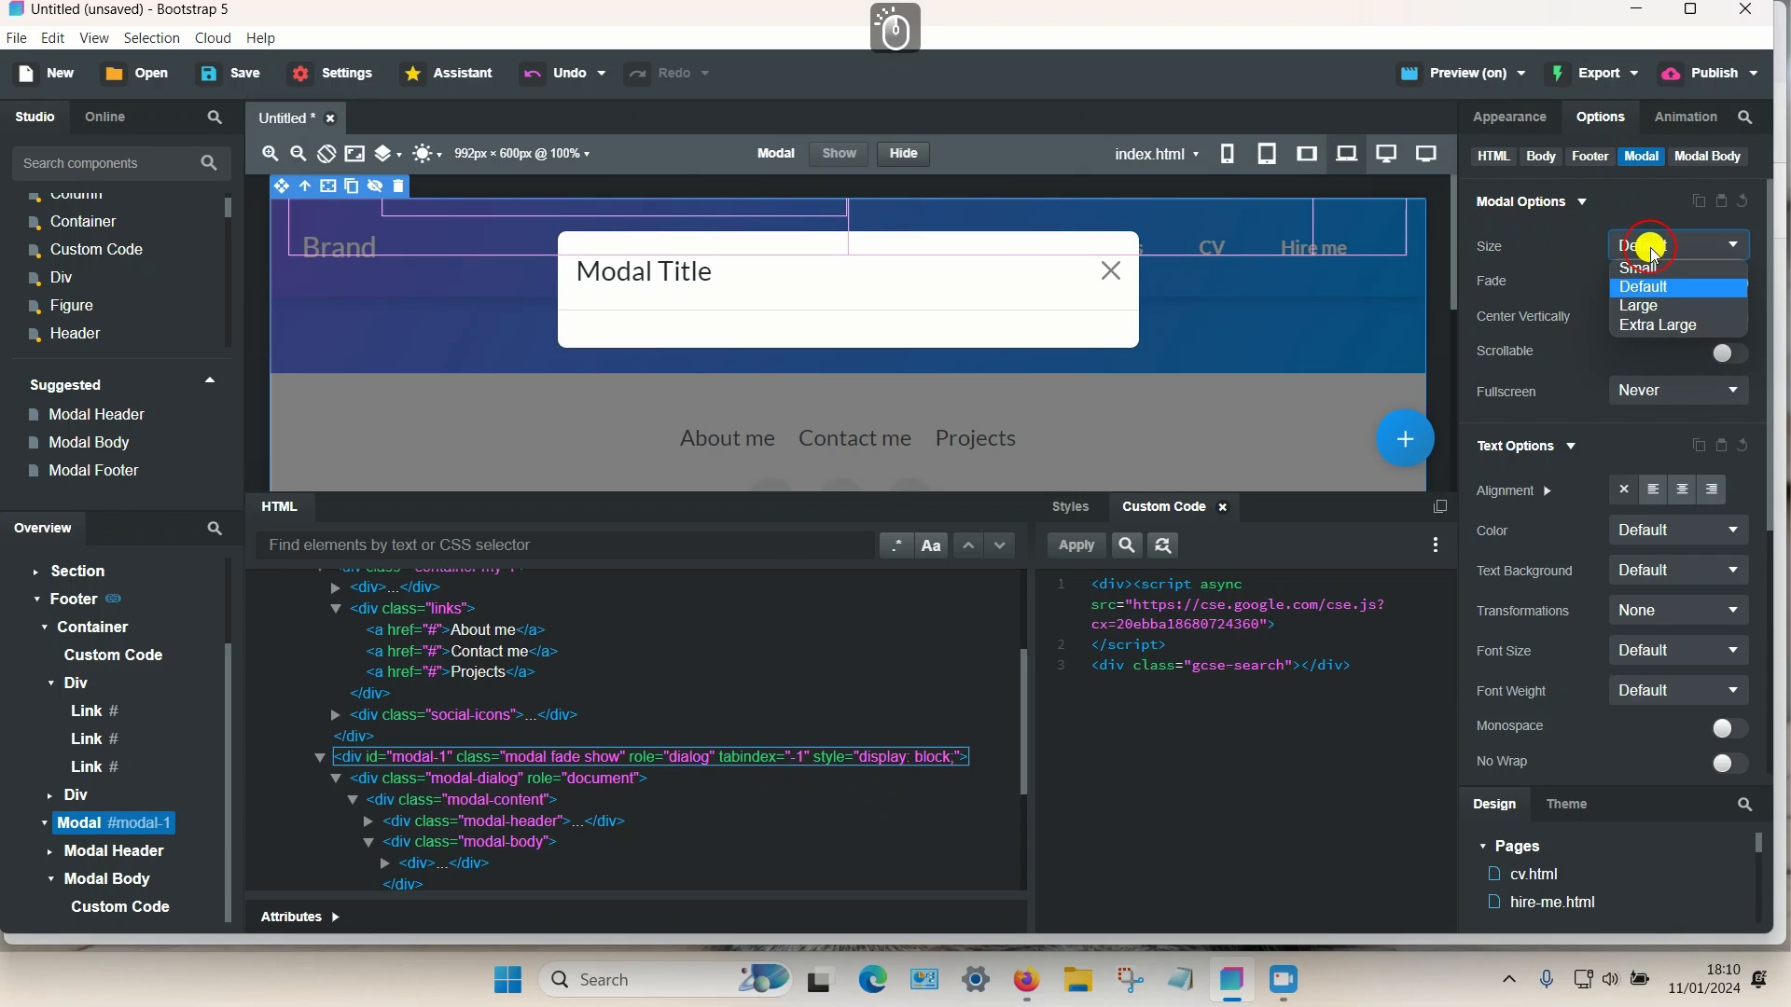
{"action": "left_click", "coordinate": [1666, 334]}
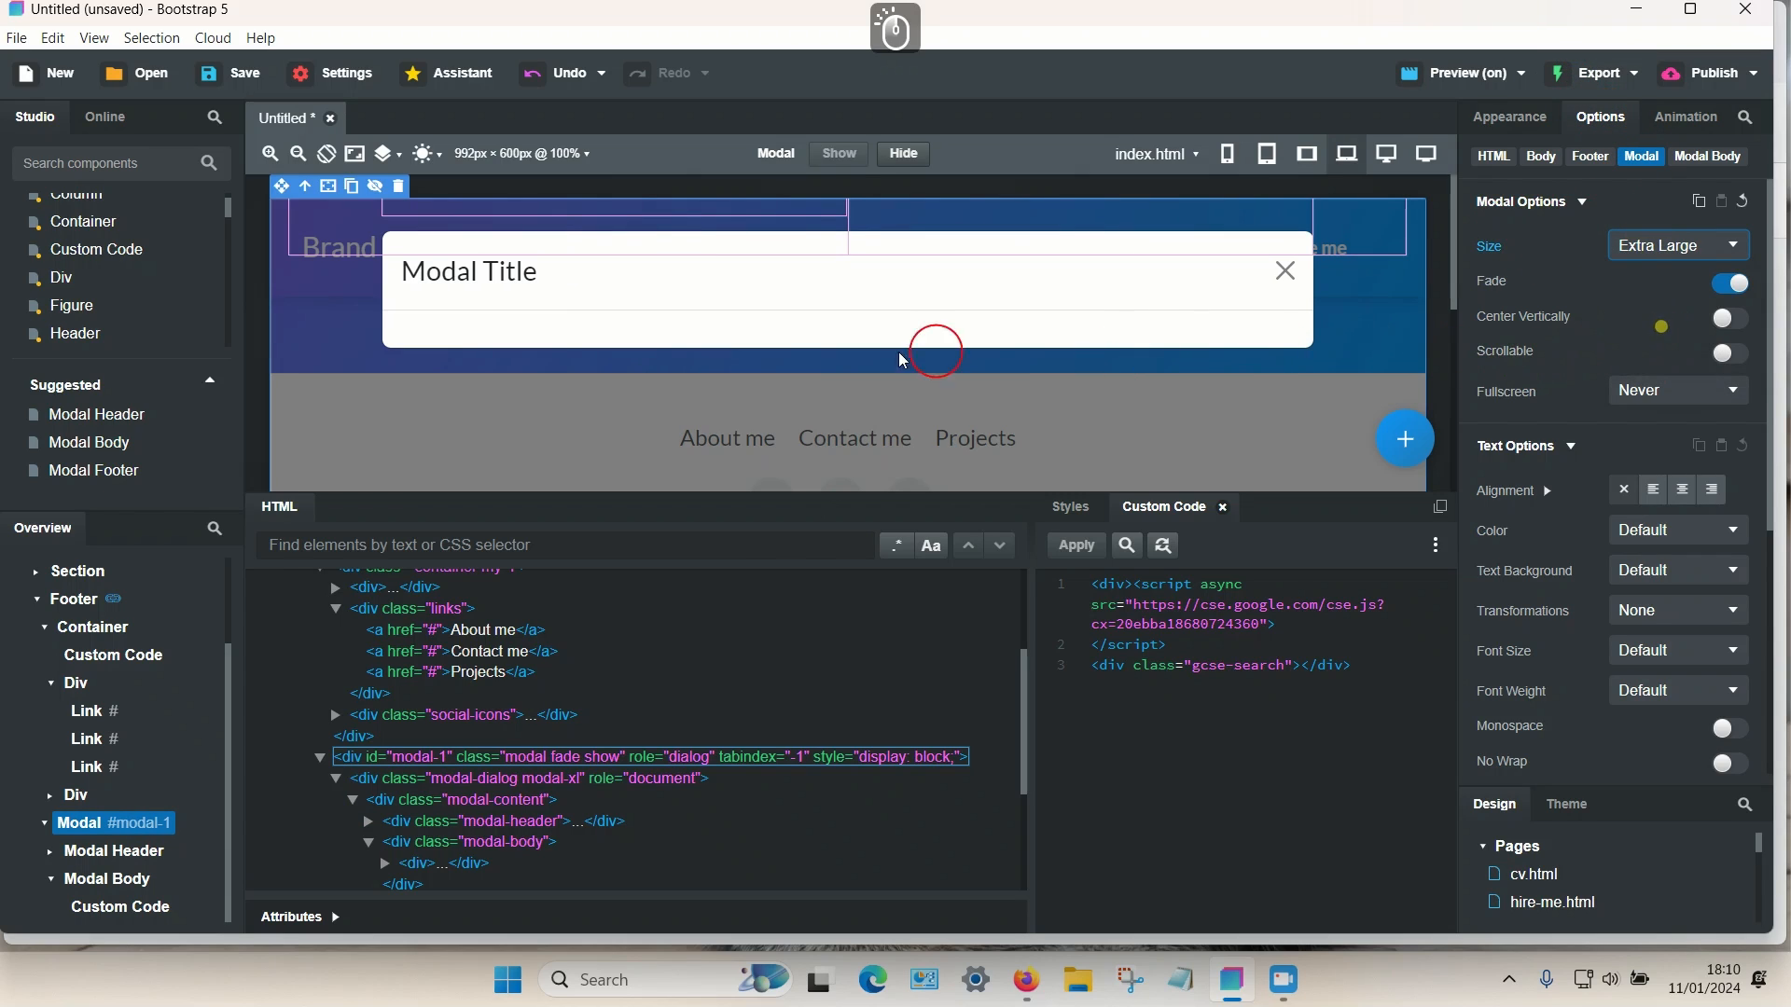
{"action": "left_click", "coordinate": [904, 158]}
{"action": "left_click_drag", "start_coordinate": [813, 494], "coordinate": [828, 859]}
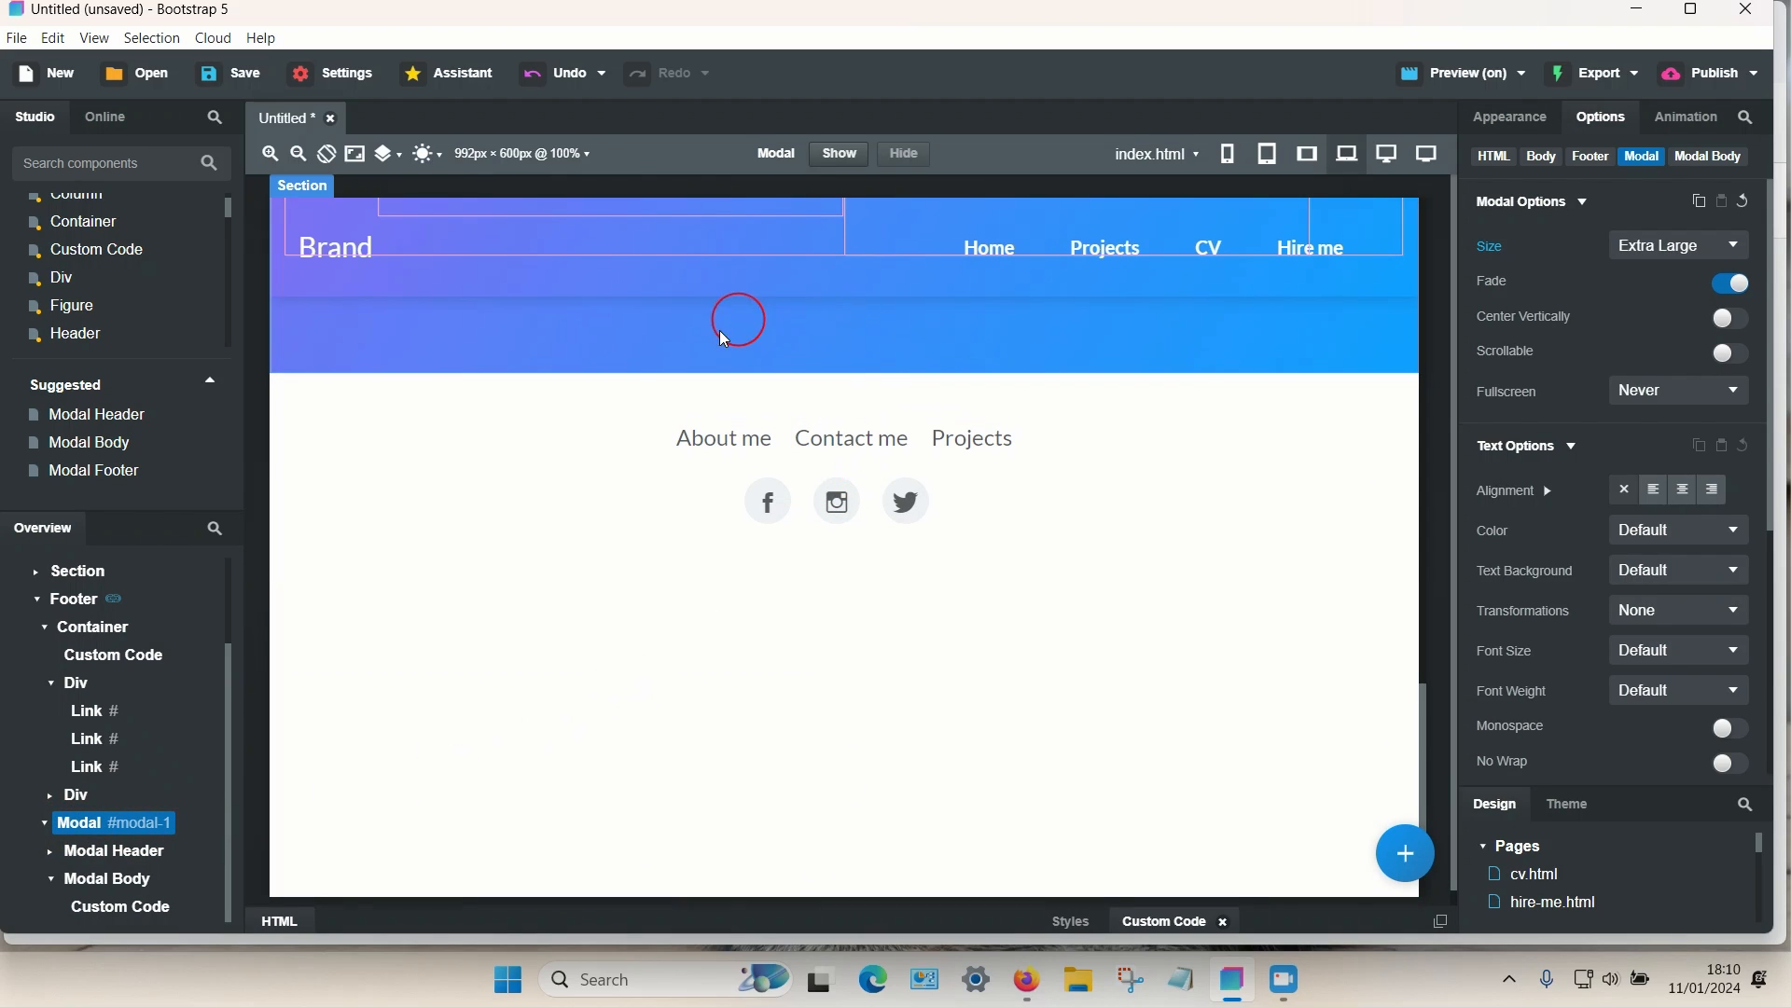
- Add a Link component after the Projects link in the footer's Div of links
{"action": "scroll", "coordinate": [821, 602], "scroll_direction": "up", "scroll_amount": 3}
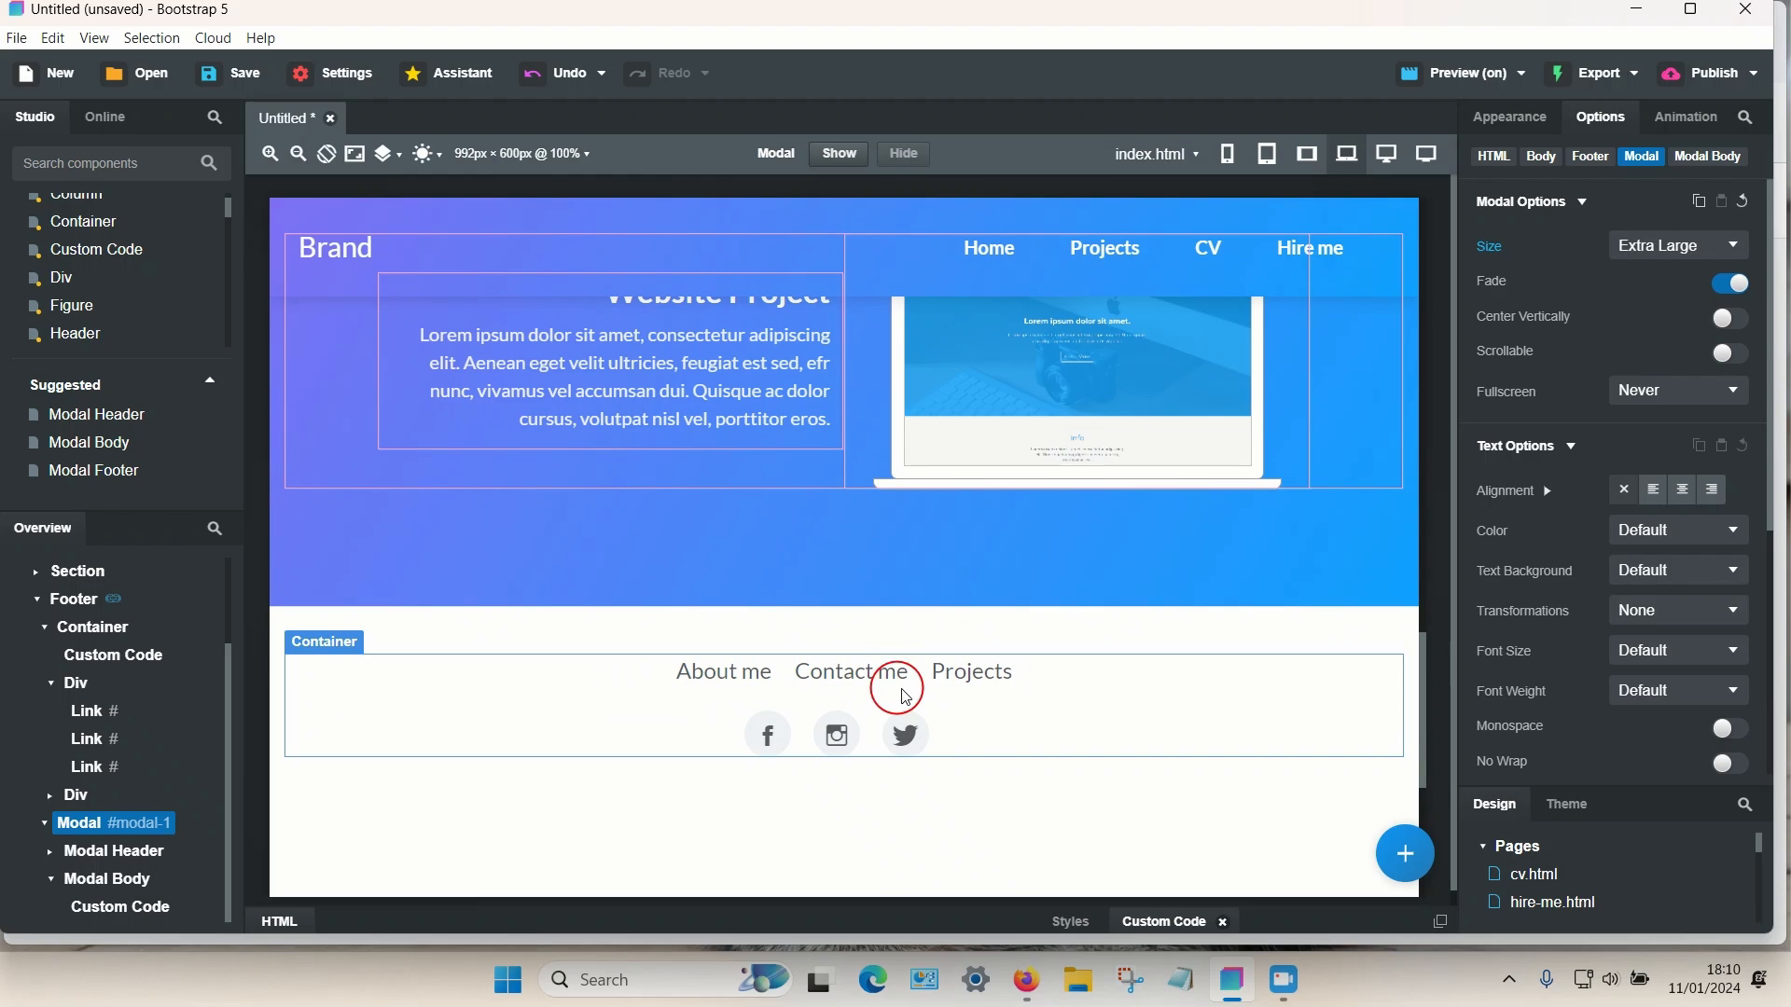
{"action": "left_click", "coordinate": [953, 669]}
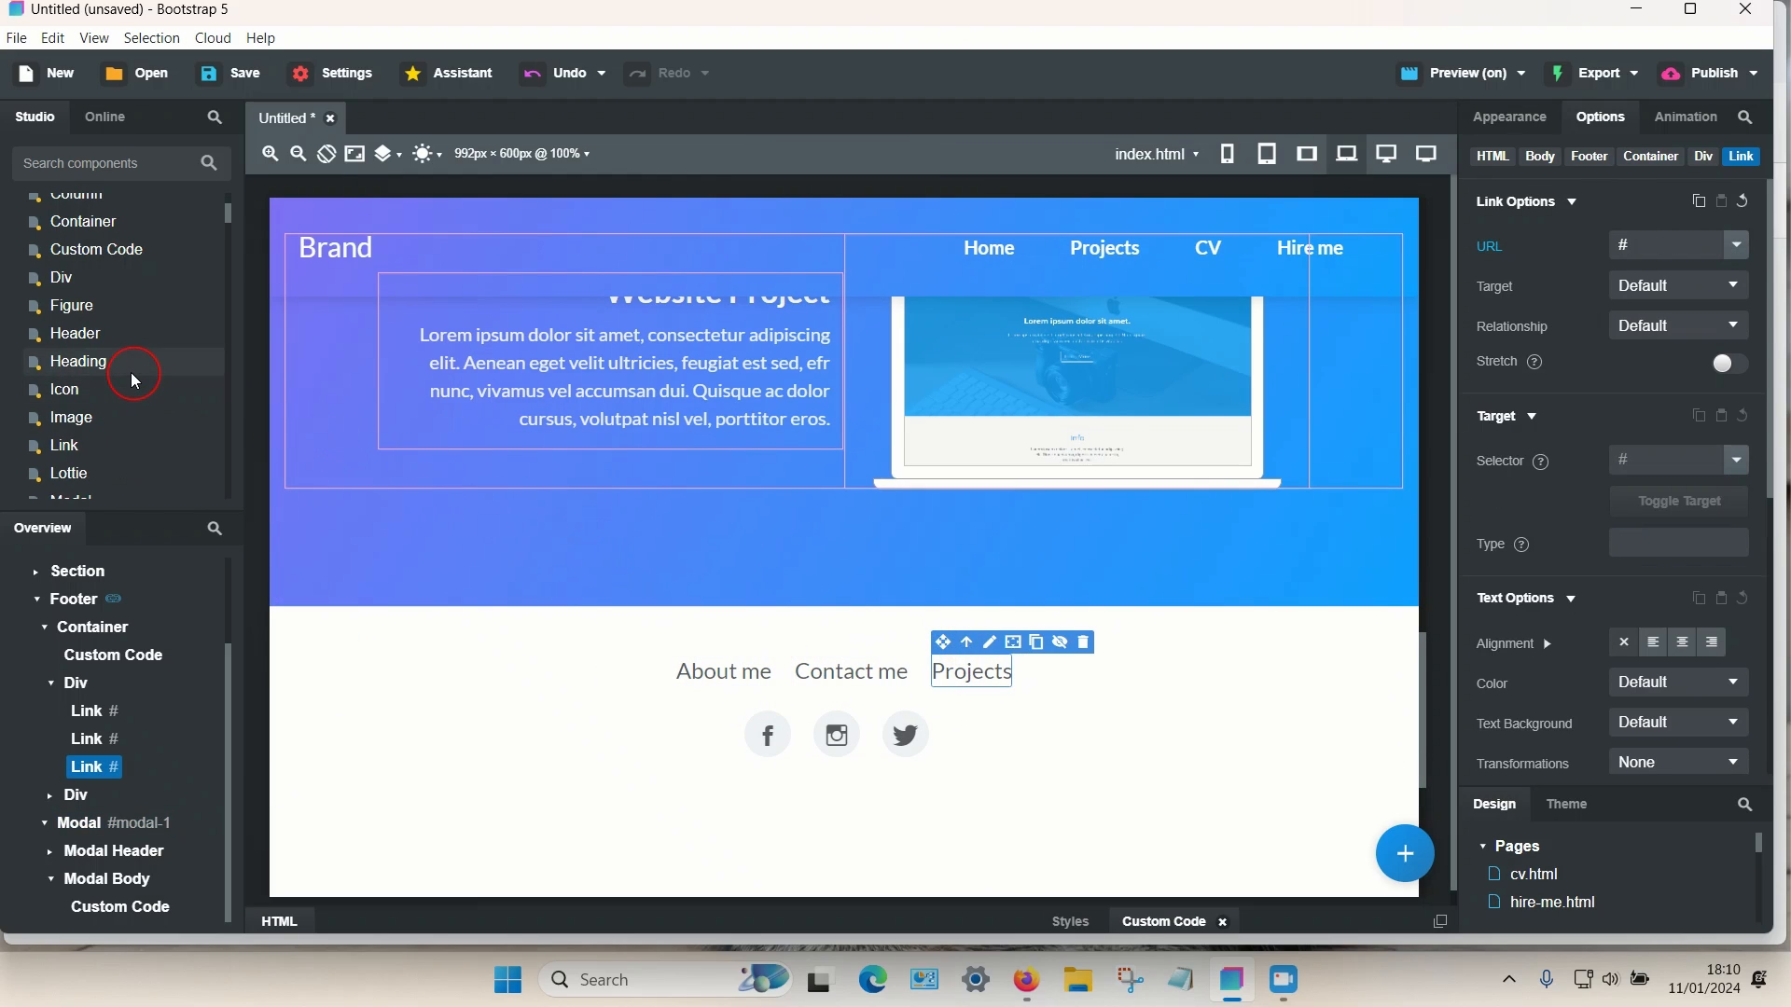
{"action": "scroll", "coordinate": [186, 391], "scroll_direction": "down", "scroll_amount": 2}
{"action": "left_click_drag", "start_coordinate": [73, 338], "coordinate": [71, 699]}
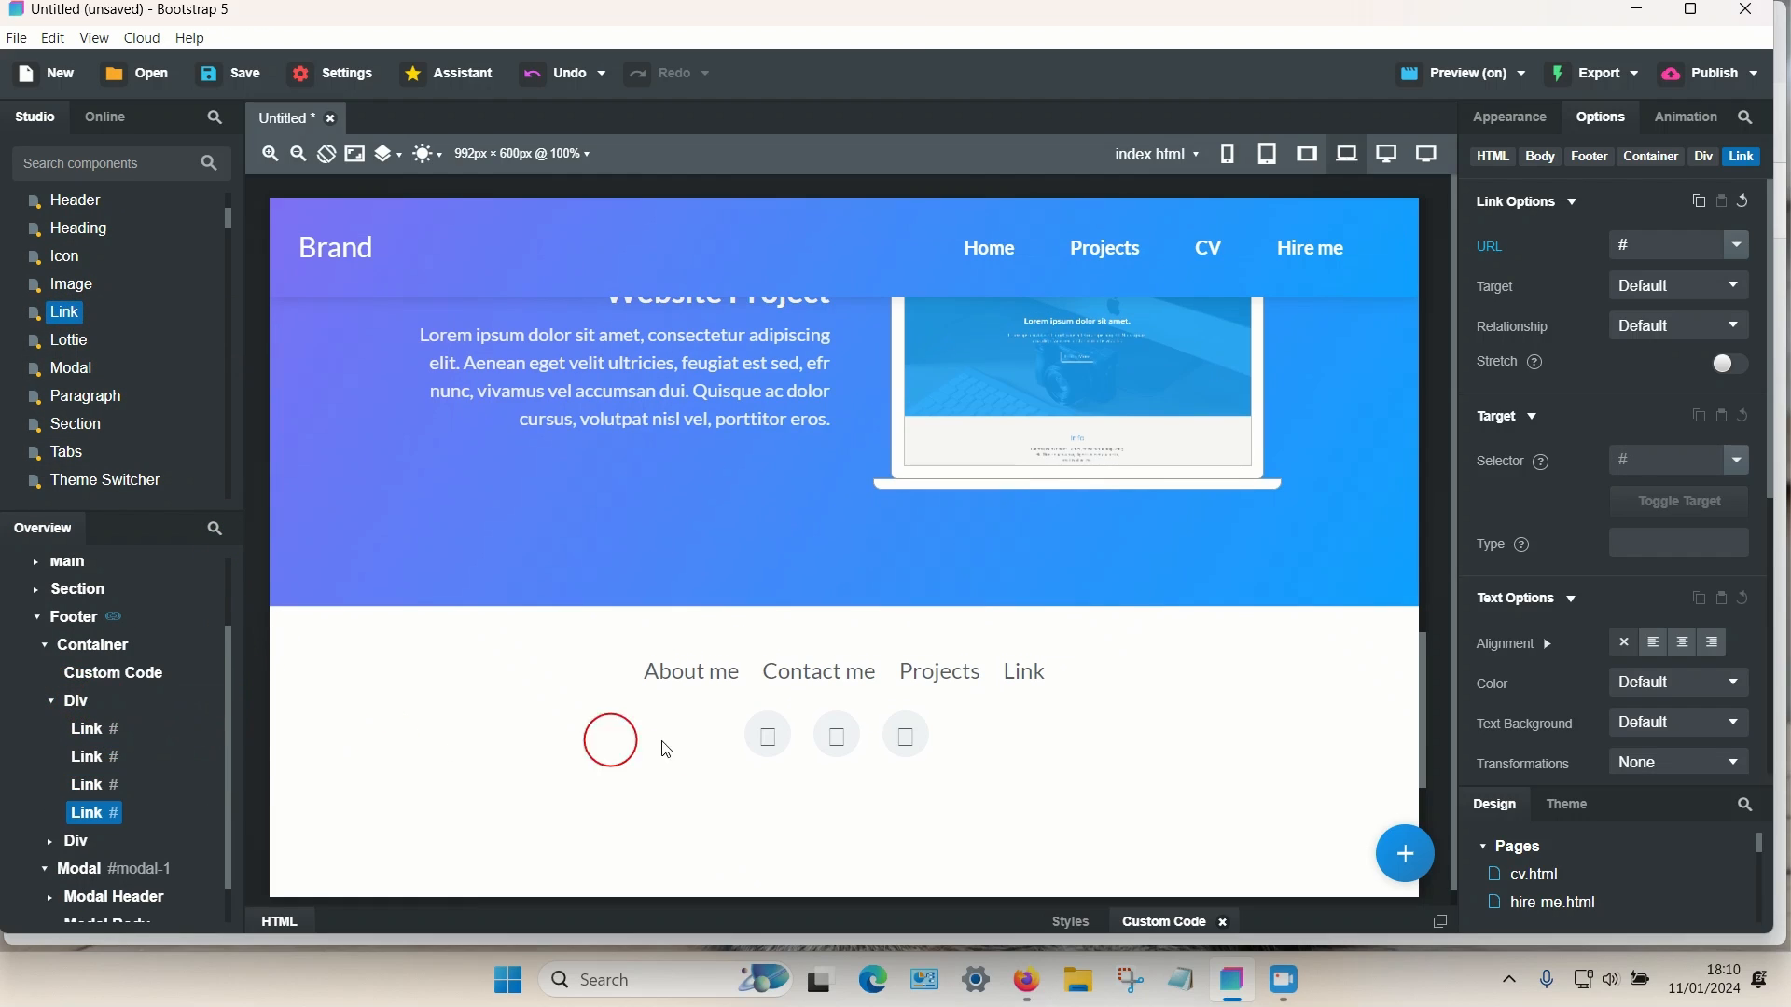
- Open the new footer link's text for editing and delete its placeholder text
{"action": "left_click", "coordinate": [1023, 673]}
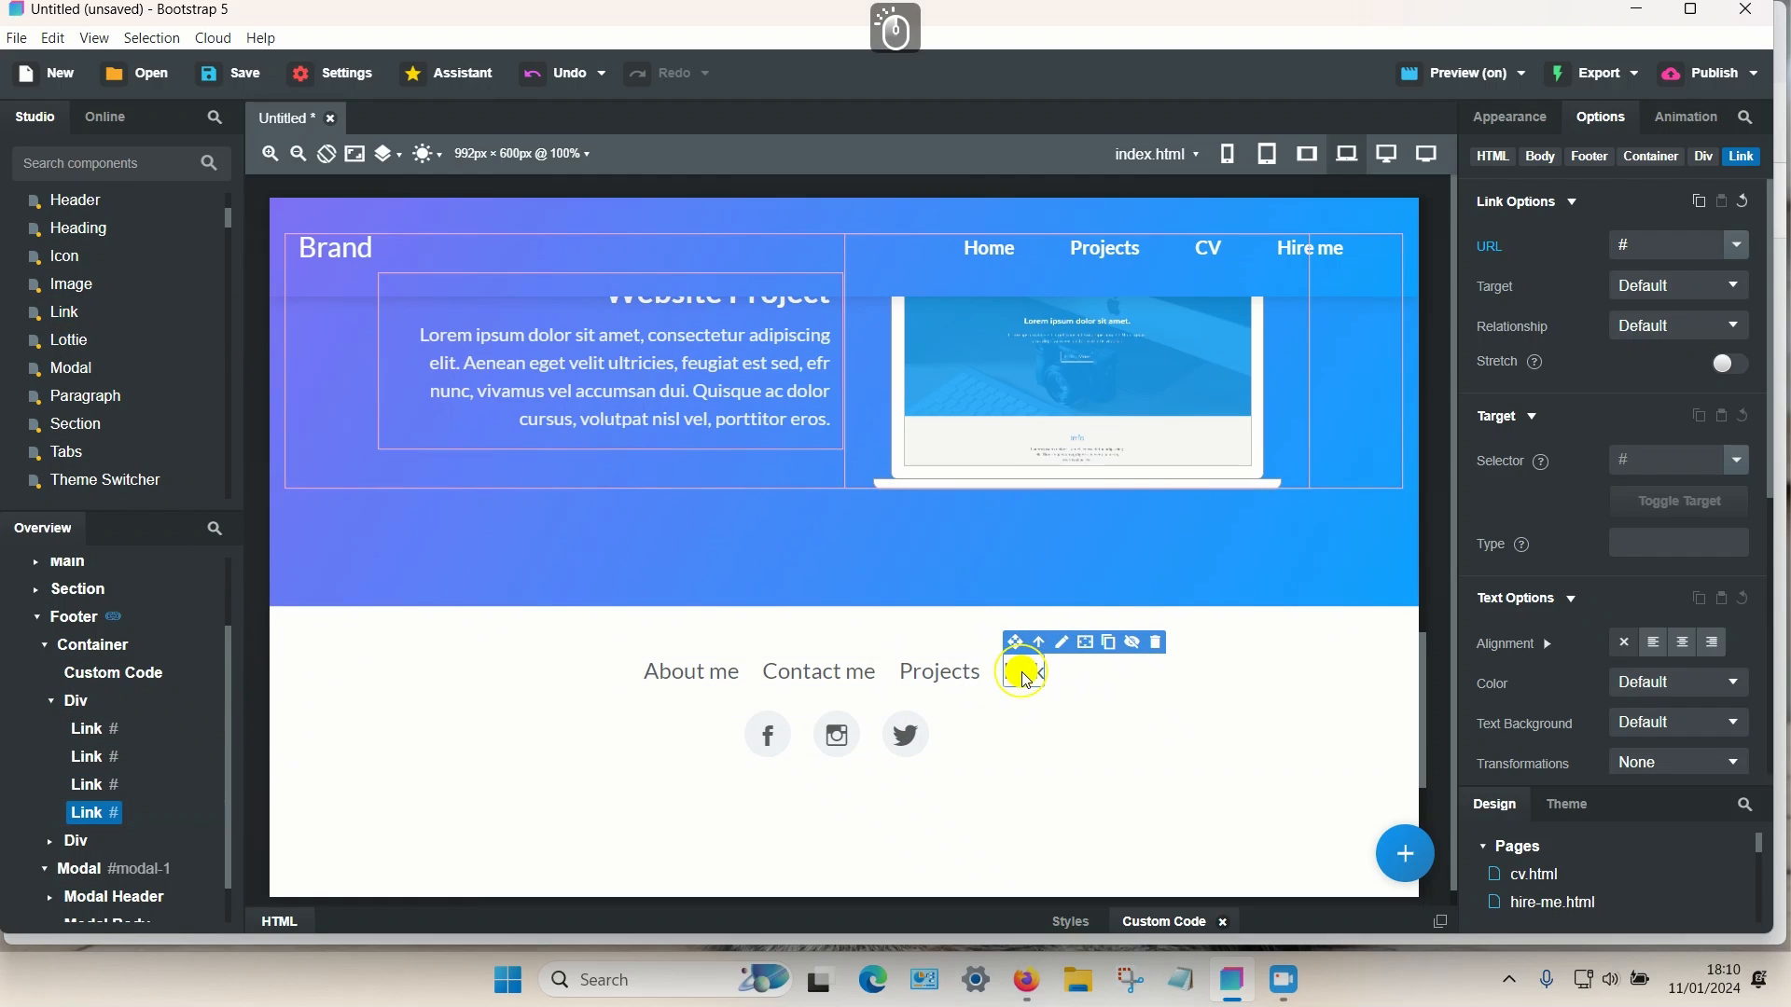
{"action": "double_click", "coordinate": [1023, 674]}
{"action": "left_click", "coordinate": [1026, 673]}
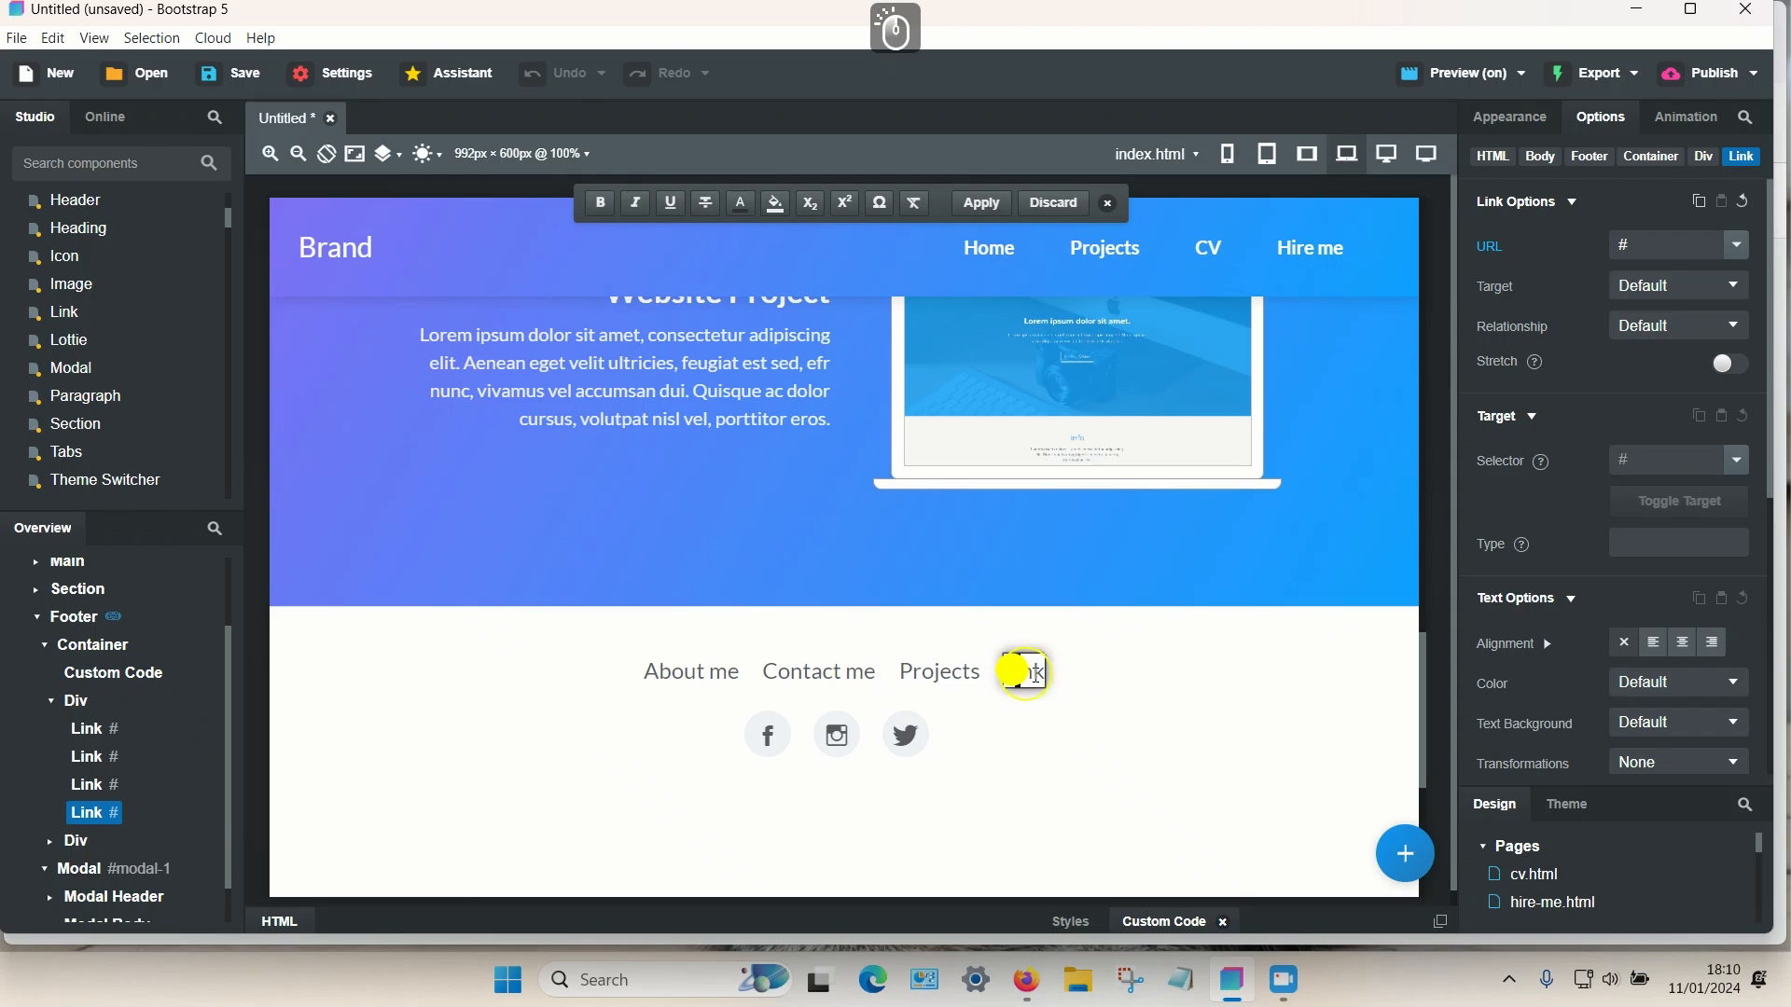
{"action": "key", "text": "BackSpace"}
{"action": "key", "text": "BackSpace"}
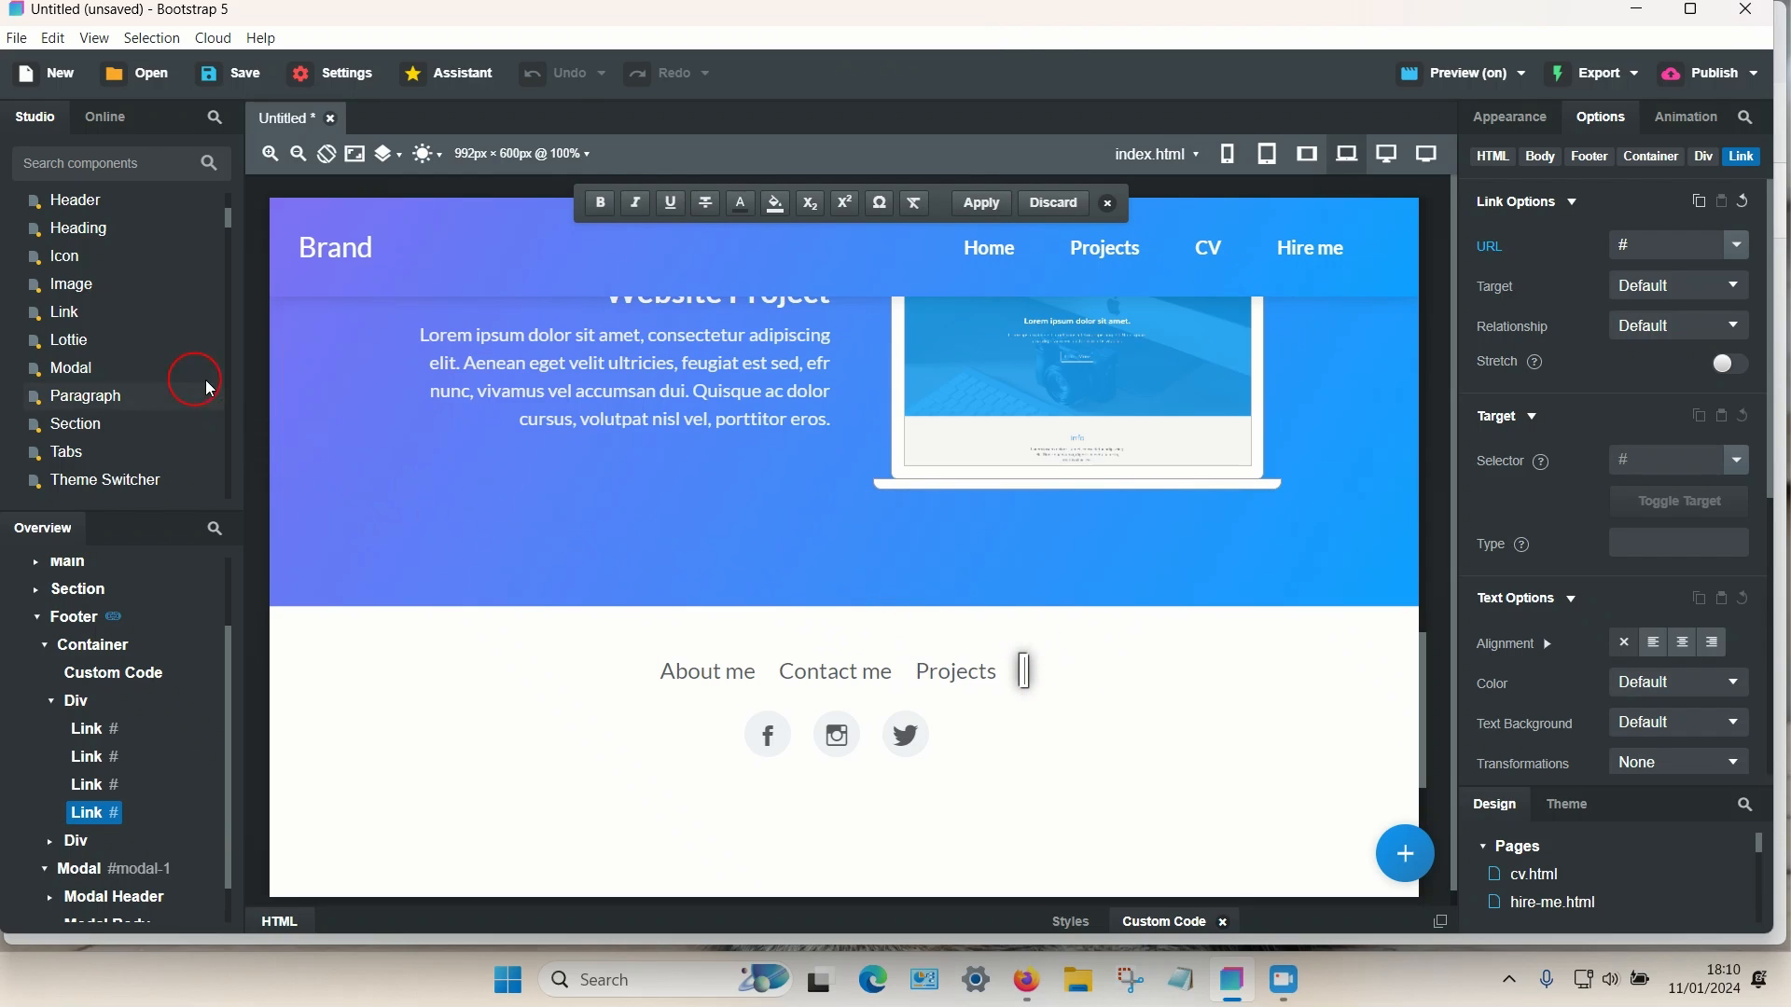
- Place an Icon component inside the new footer link and enlarge the icon on the canvas
{"action": "mouse_move", "coordinate": [181, 376]}
{"action": "scroll", "coordinate": [179, 381], "scroll_direction": "down", "scroll_amount": 2}
{"action": "scroll", "coordinate": [178, 376], "scroll_direction": "up", "scroll_amount": 2}
{"action": "scroll", "coordinate": [140, 368], "scroll_direction": "up", "scroll_amount": 2}
{"action": "left_click_drag", "start_coordinate": [75, 373], "coordinate": [97, 826]}
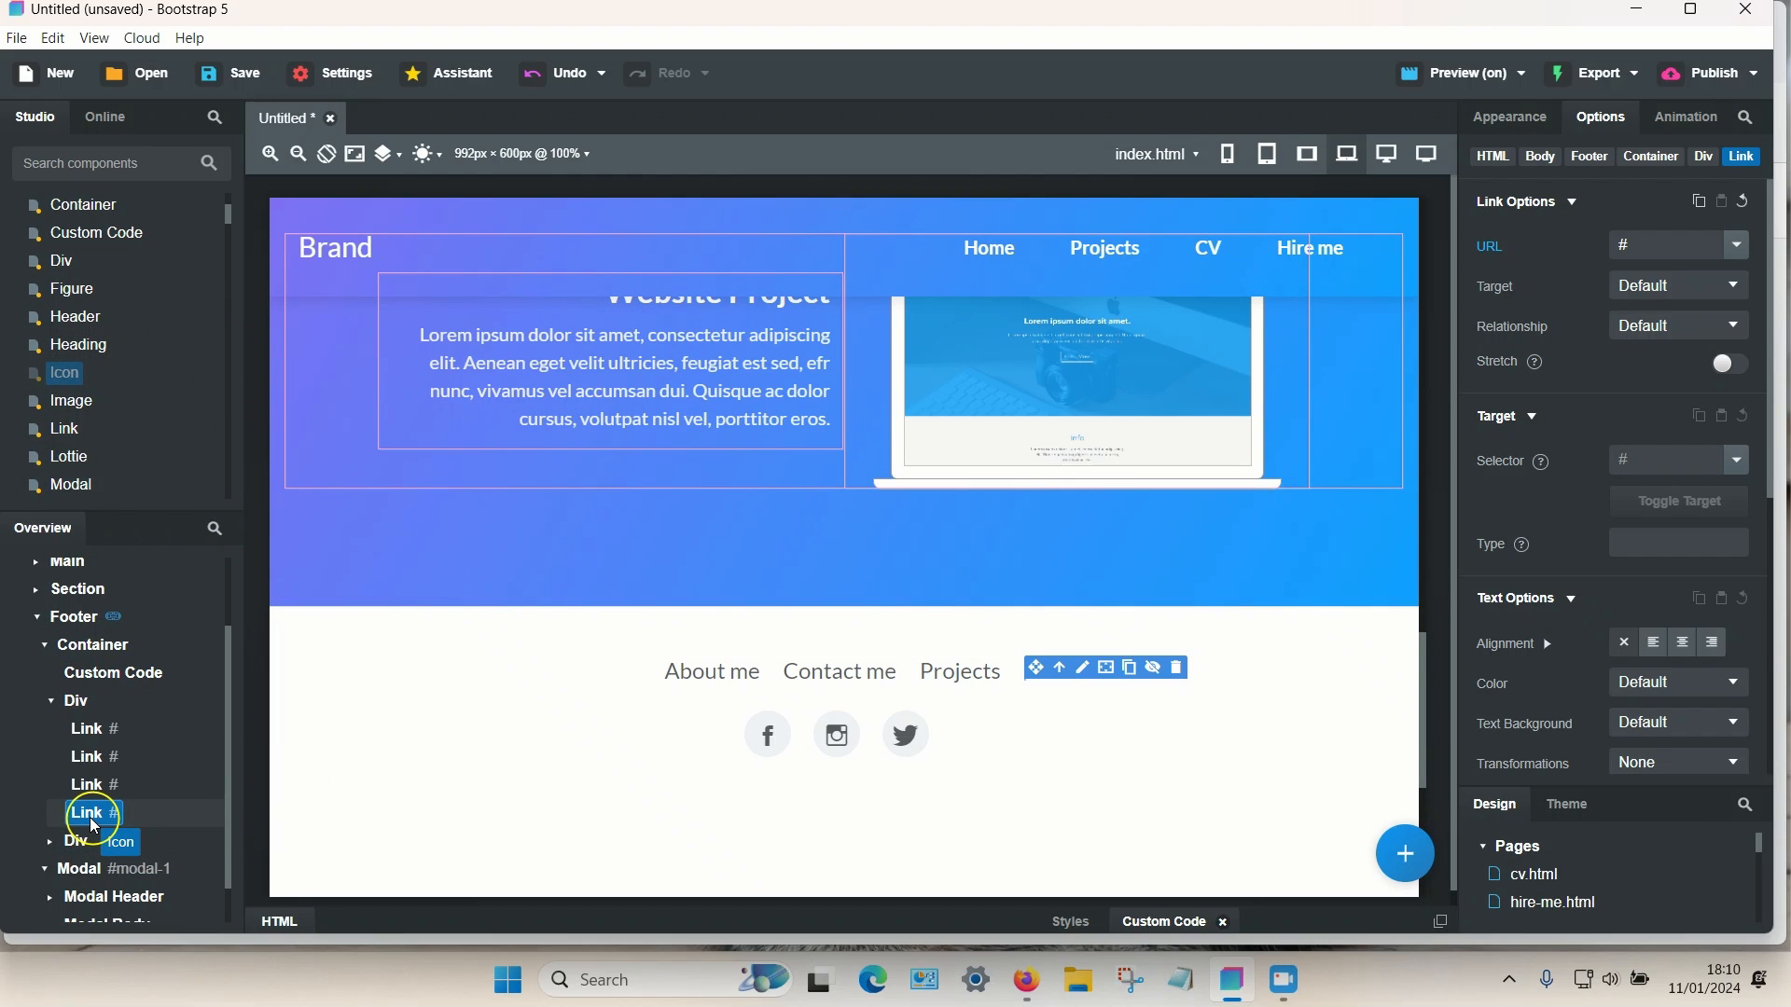
{"action": "left_click_drag", "start_coordinate": [93, 826], "coordinate": [95, 824]}
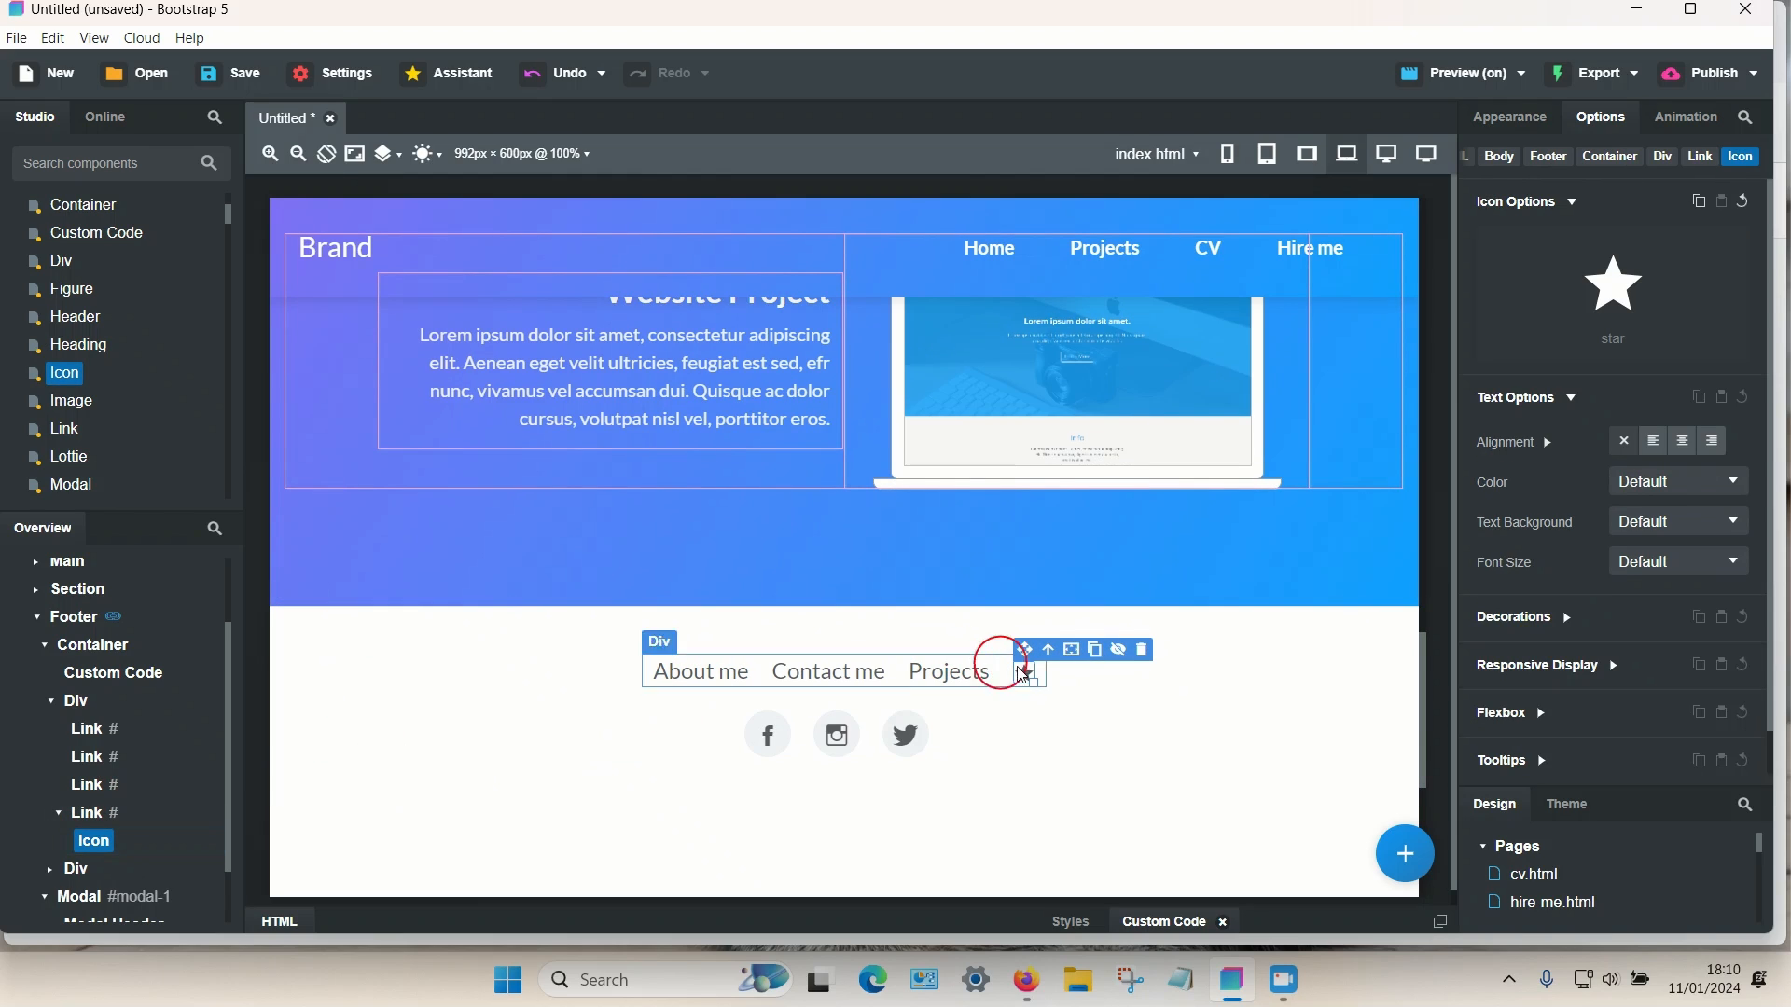
{"action": "left_click_drag", "start_coordinate": [1036, 681], "coordinate": [1110, 742]}
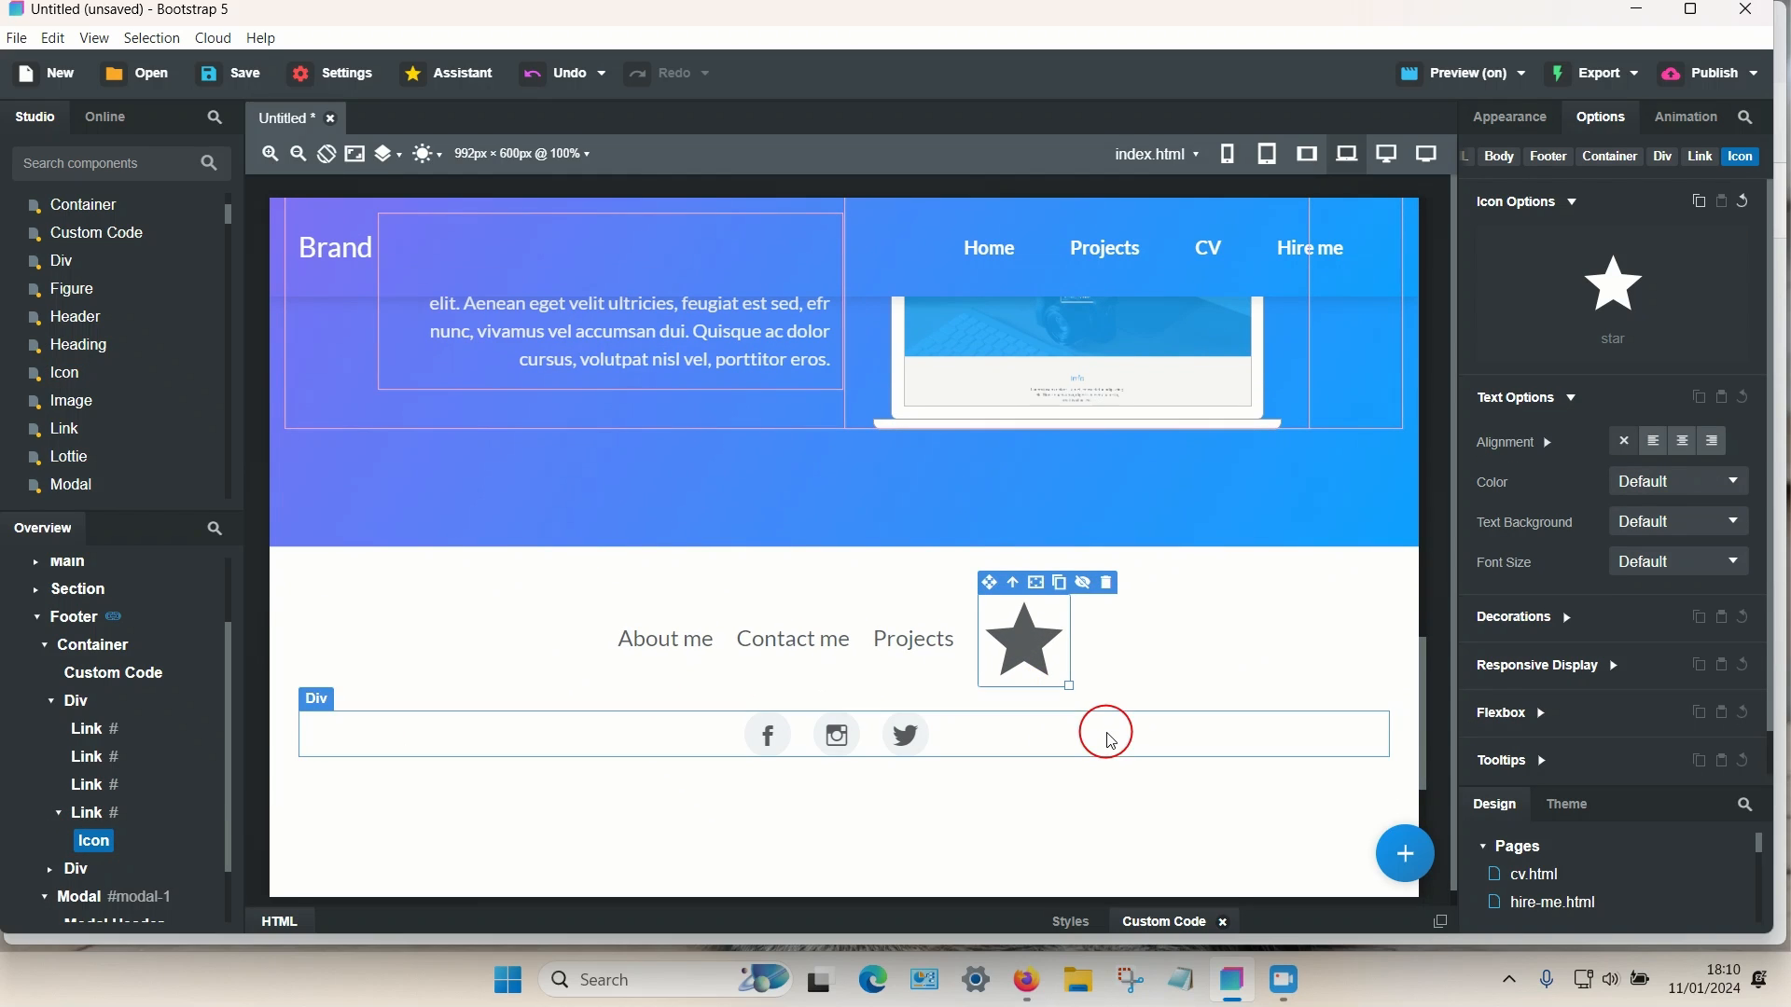
- Search the icon library for "sea" and replace the link's star icon with the Material Design "search" icon
{"action": "double_click", "coordinate": [1024, 646]}
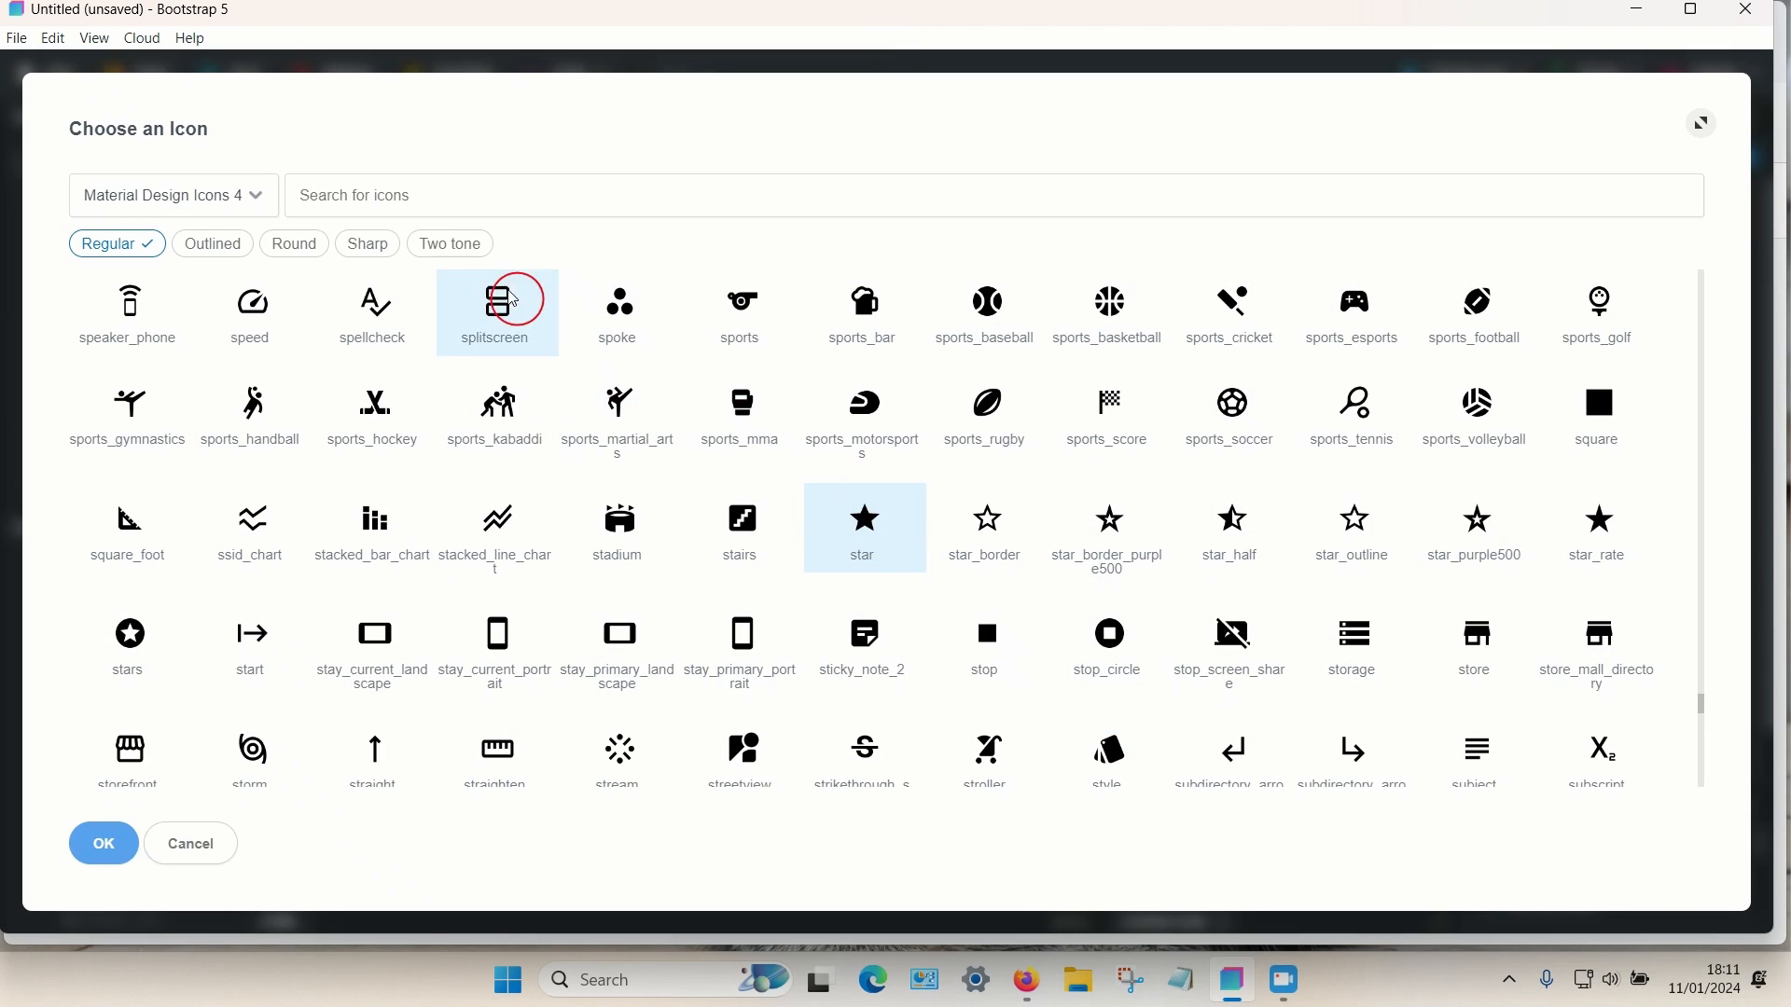
{"action": "left_click", "coordinate": [380, 201]}
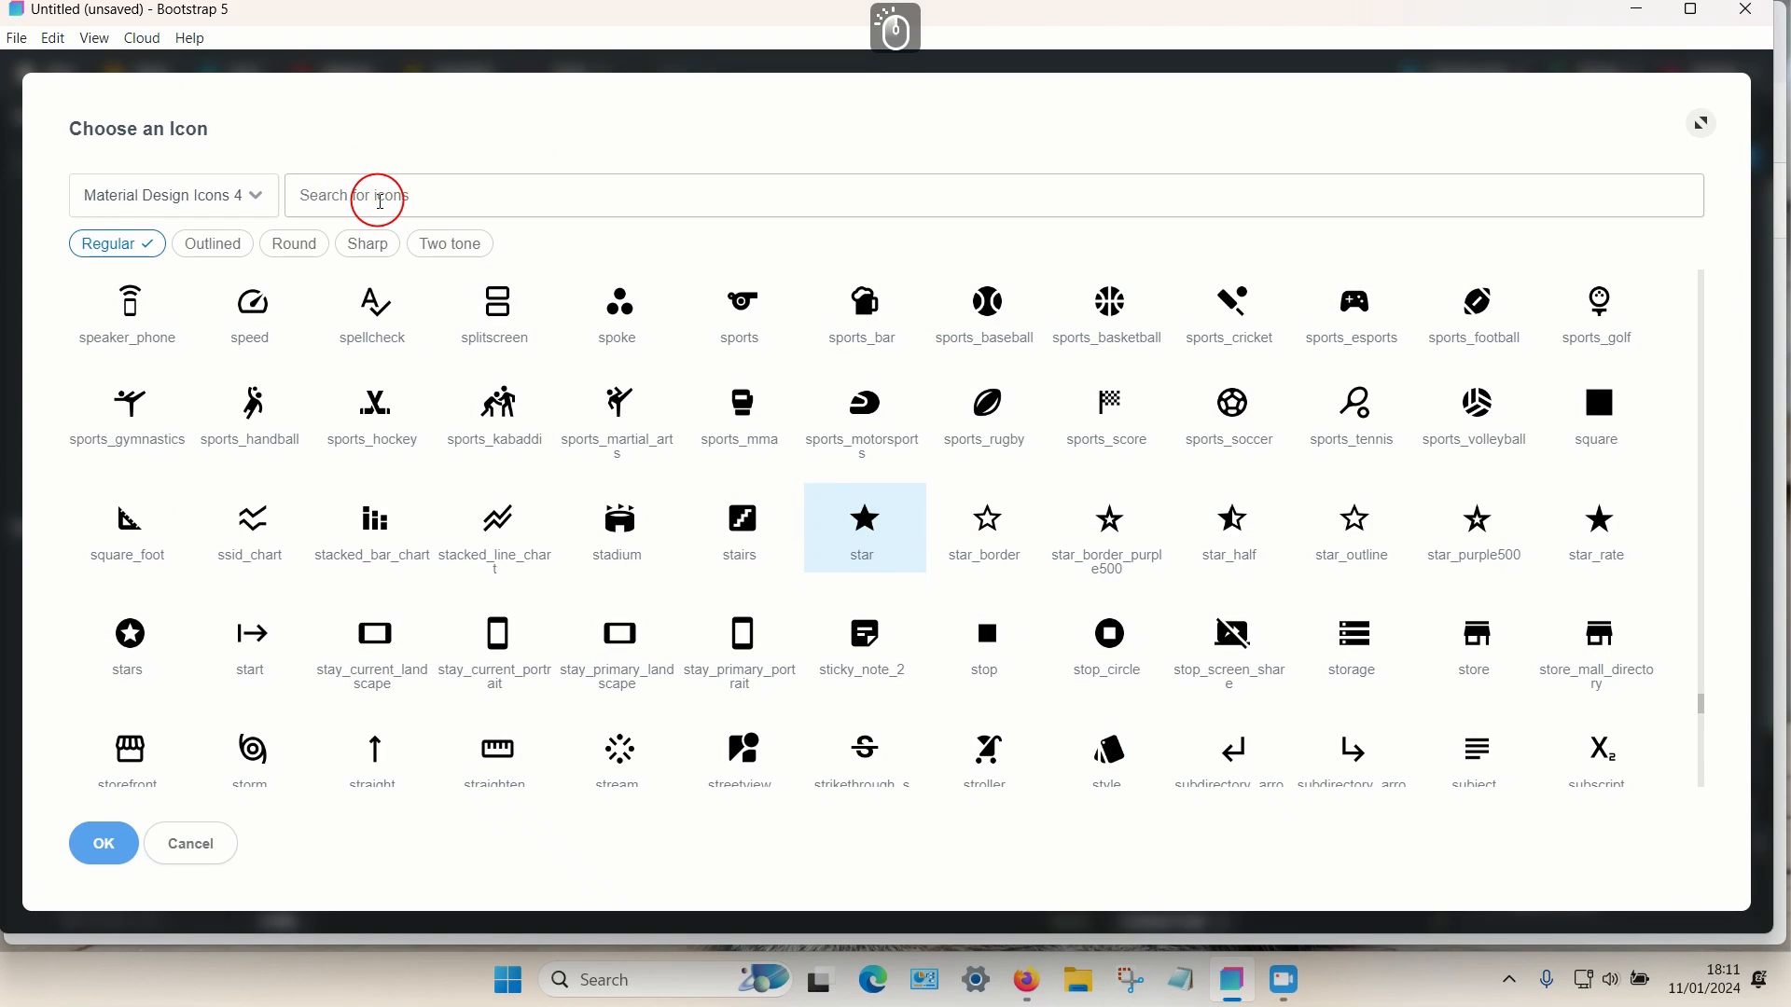
{"action": "type", "text": "sea"}
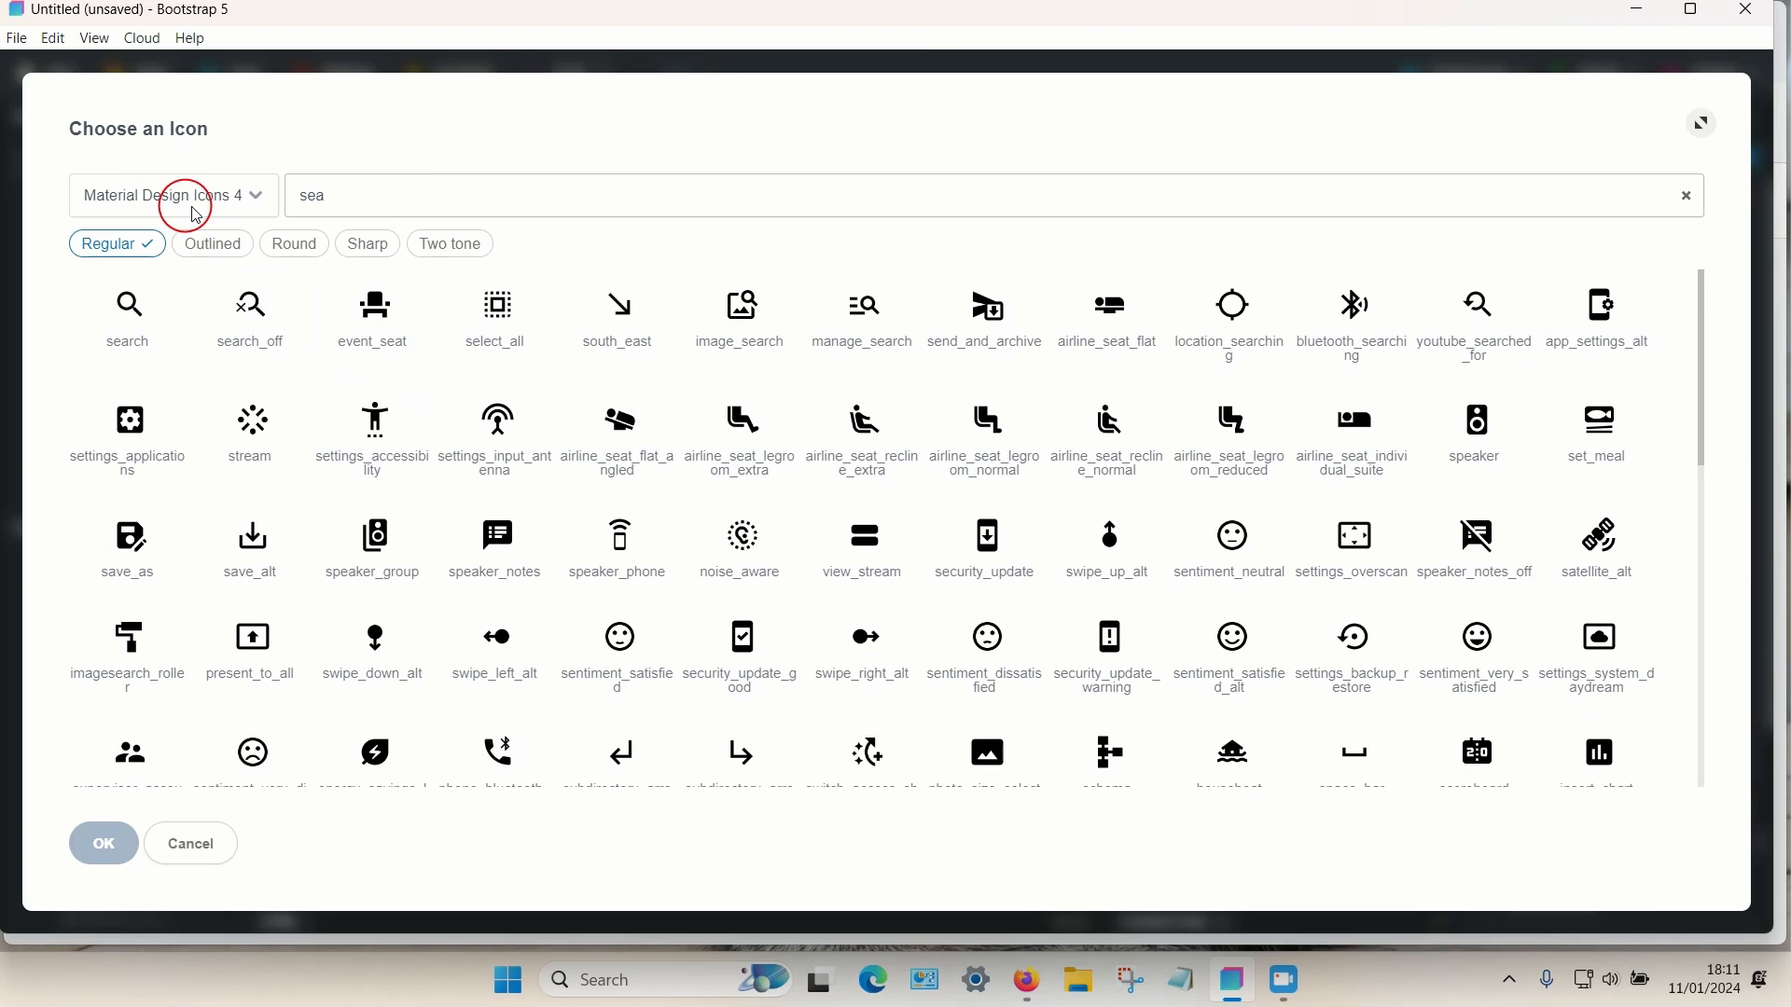
{"action": "left_click", "coordinate": [128, 308]}
{"action": "left_click", "coordinate": [102, 844]}
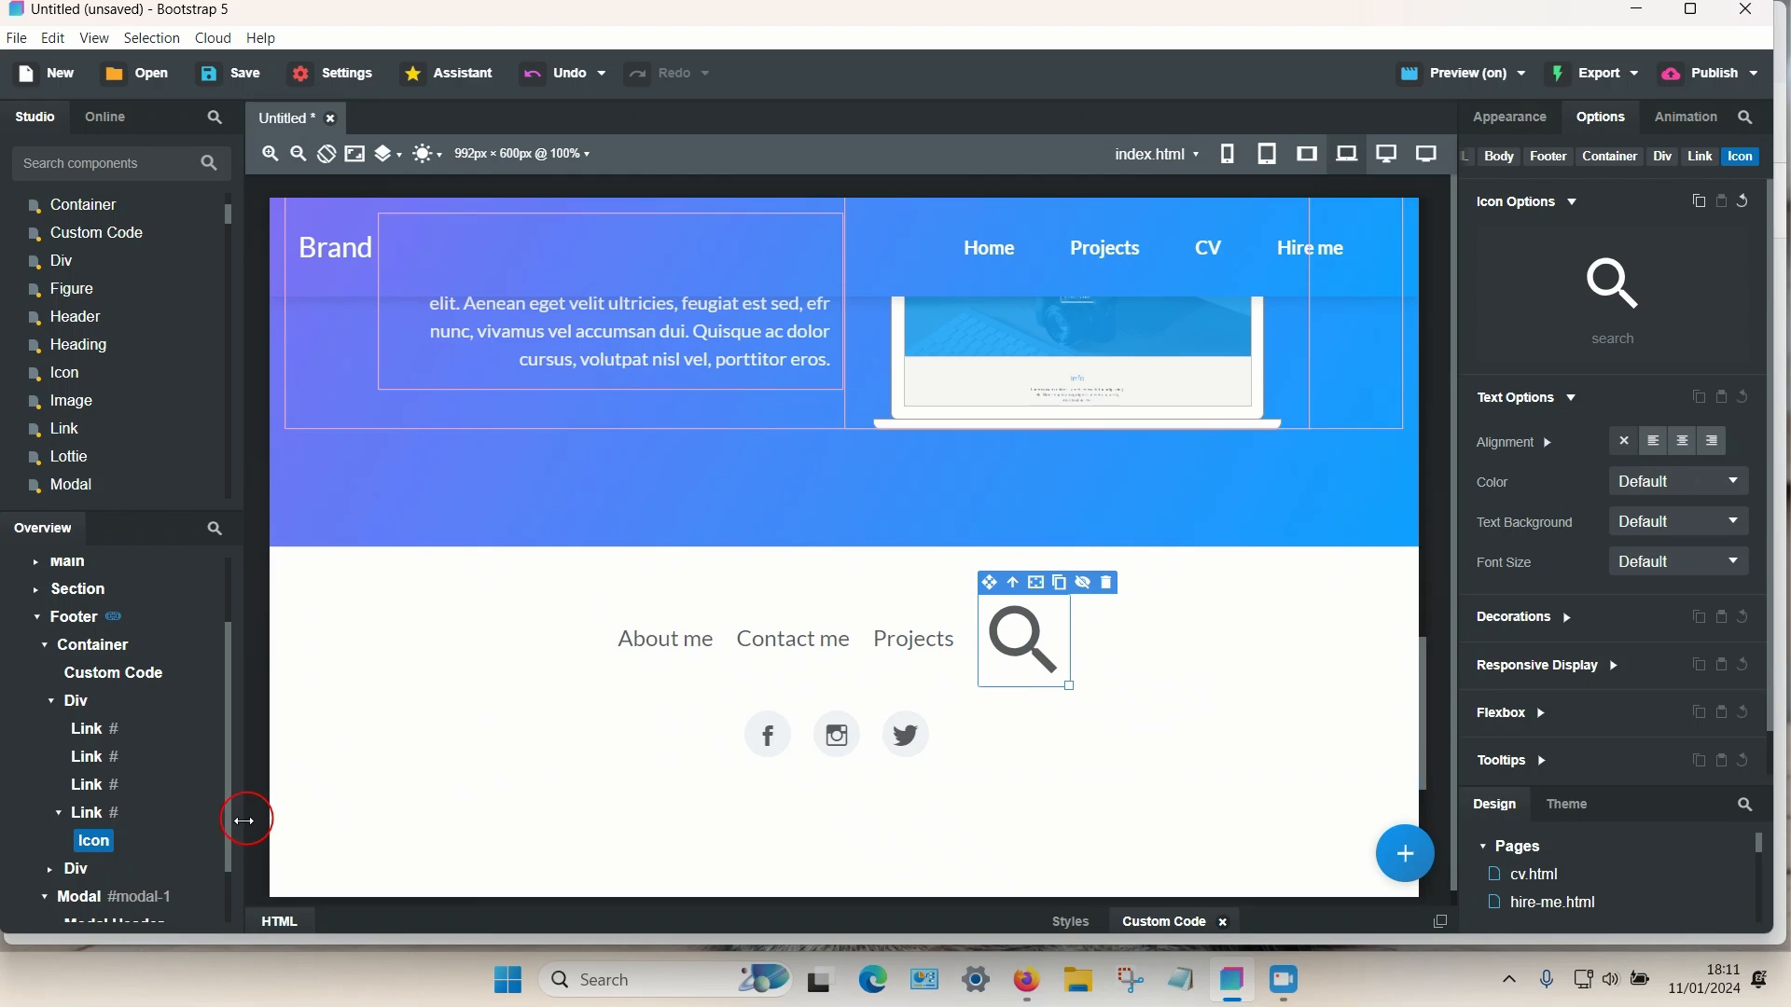
- Set the Target selector of the footer link containing the search icon to #modal-1
{"action": "left_click", "coordinate": [90, 824]}
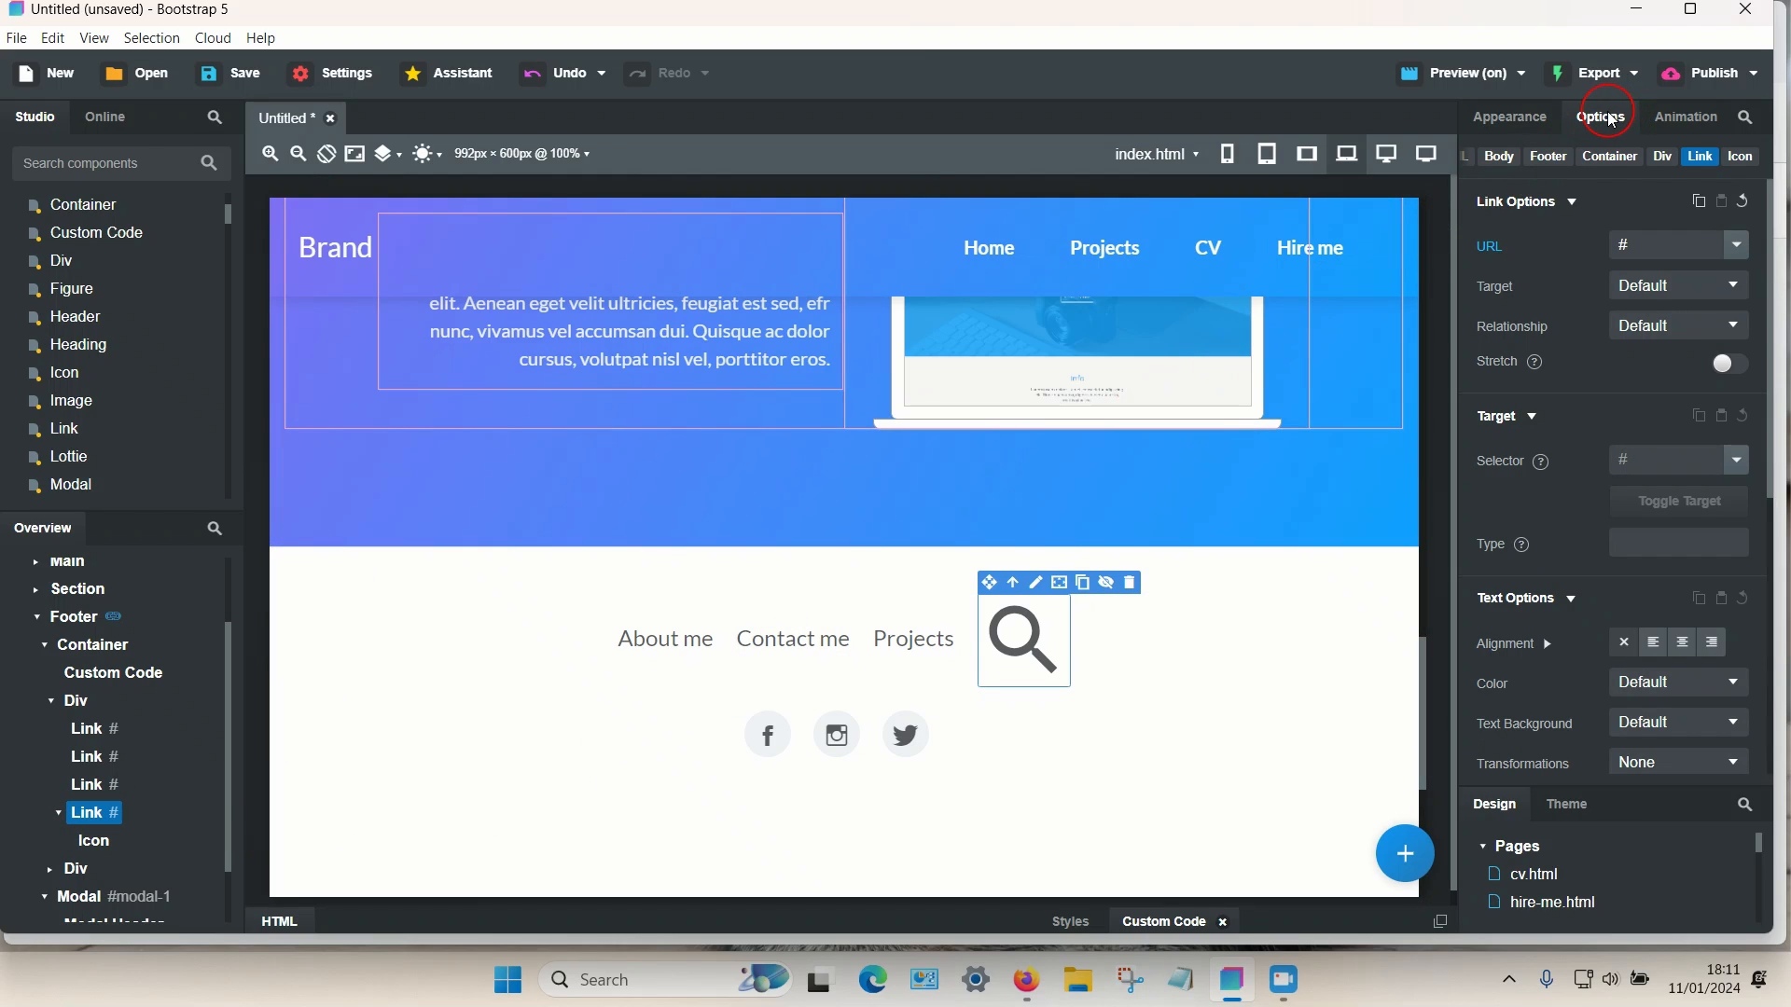
{"action": "scroll", "coordinate": [1591, 242], "scroll_direction": "down", "scroll_amount": 2}
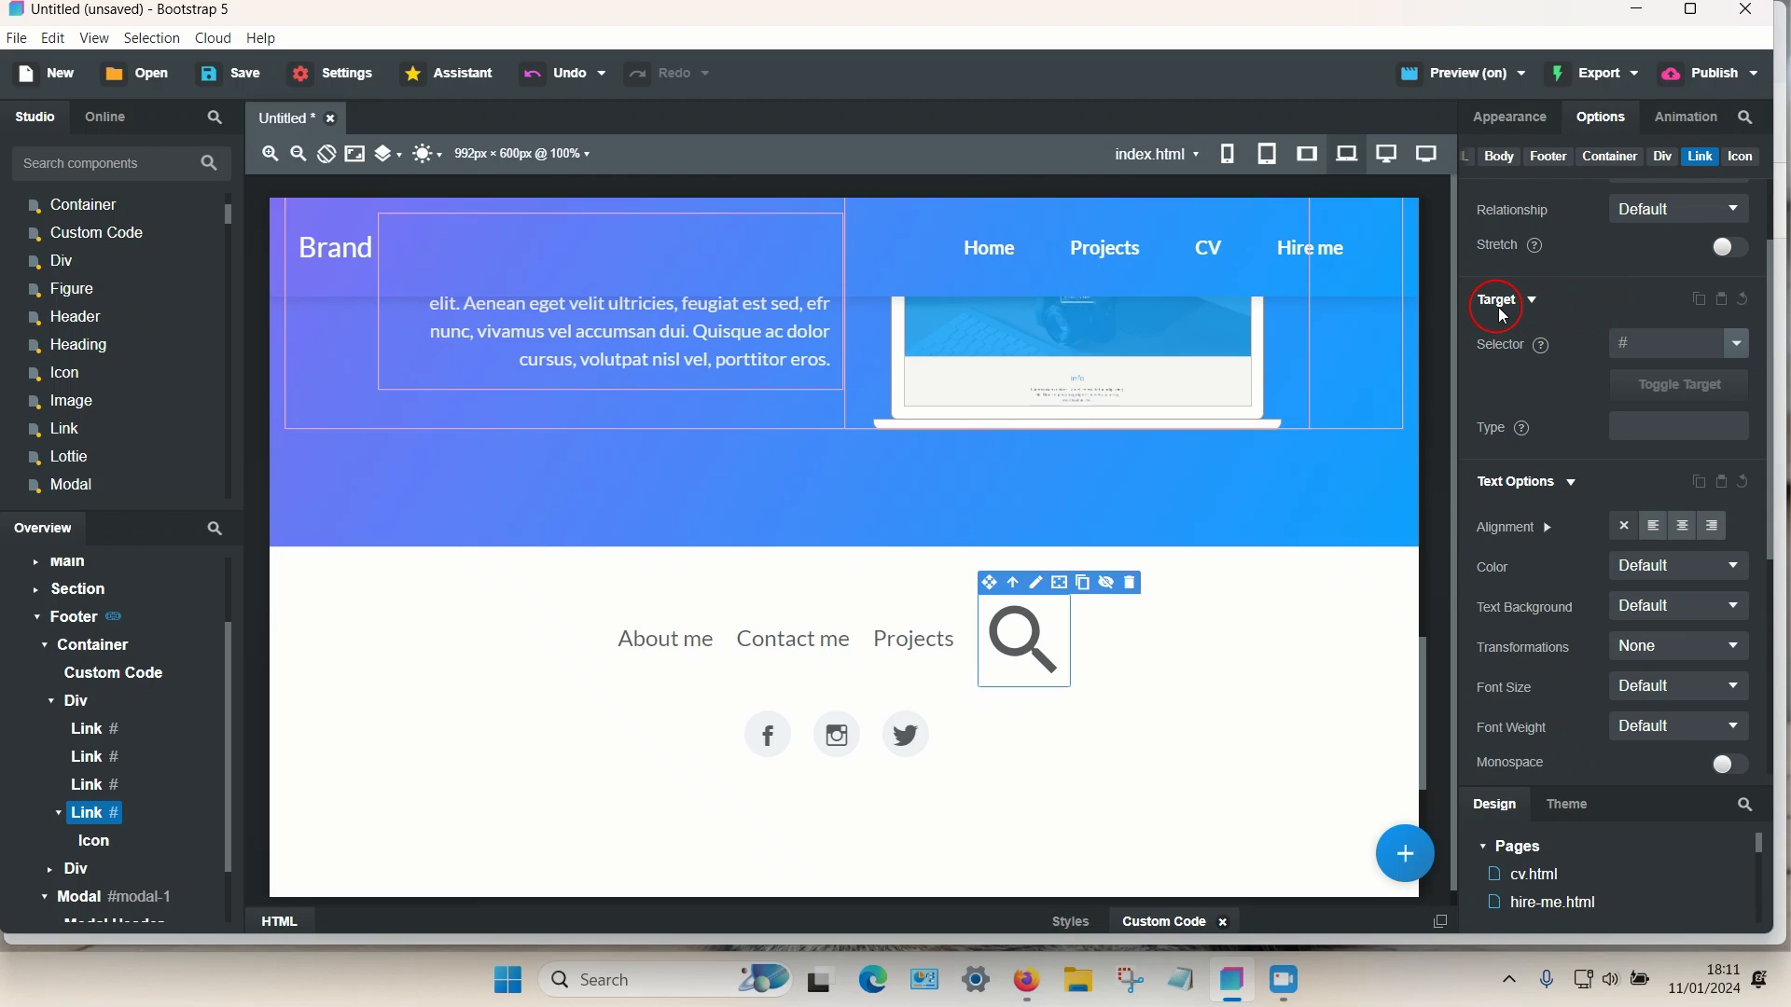
{"action": "left_click", "coordinate": [1739, 351]}
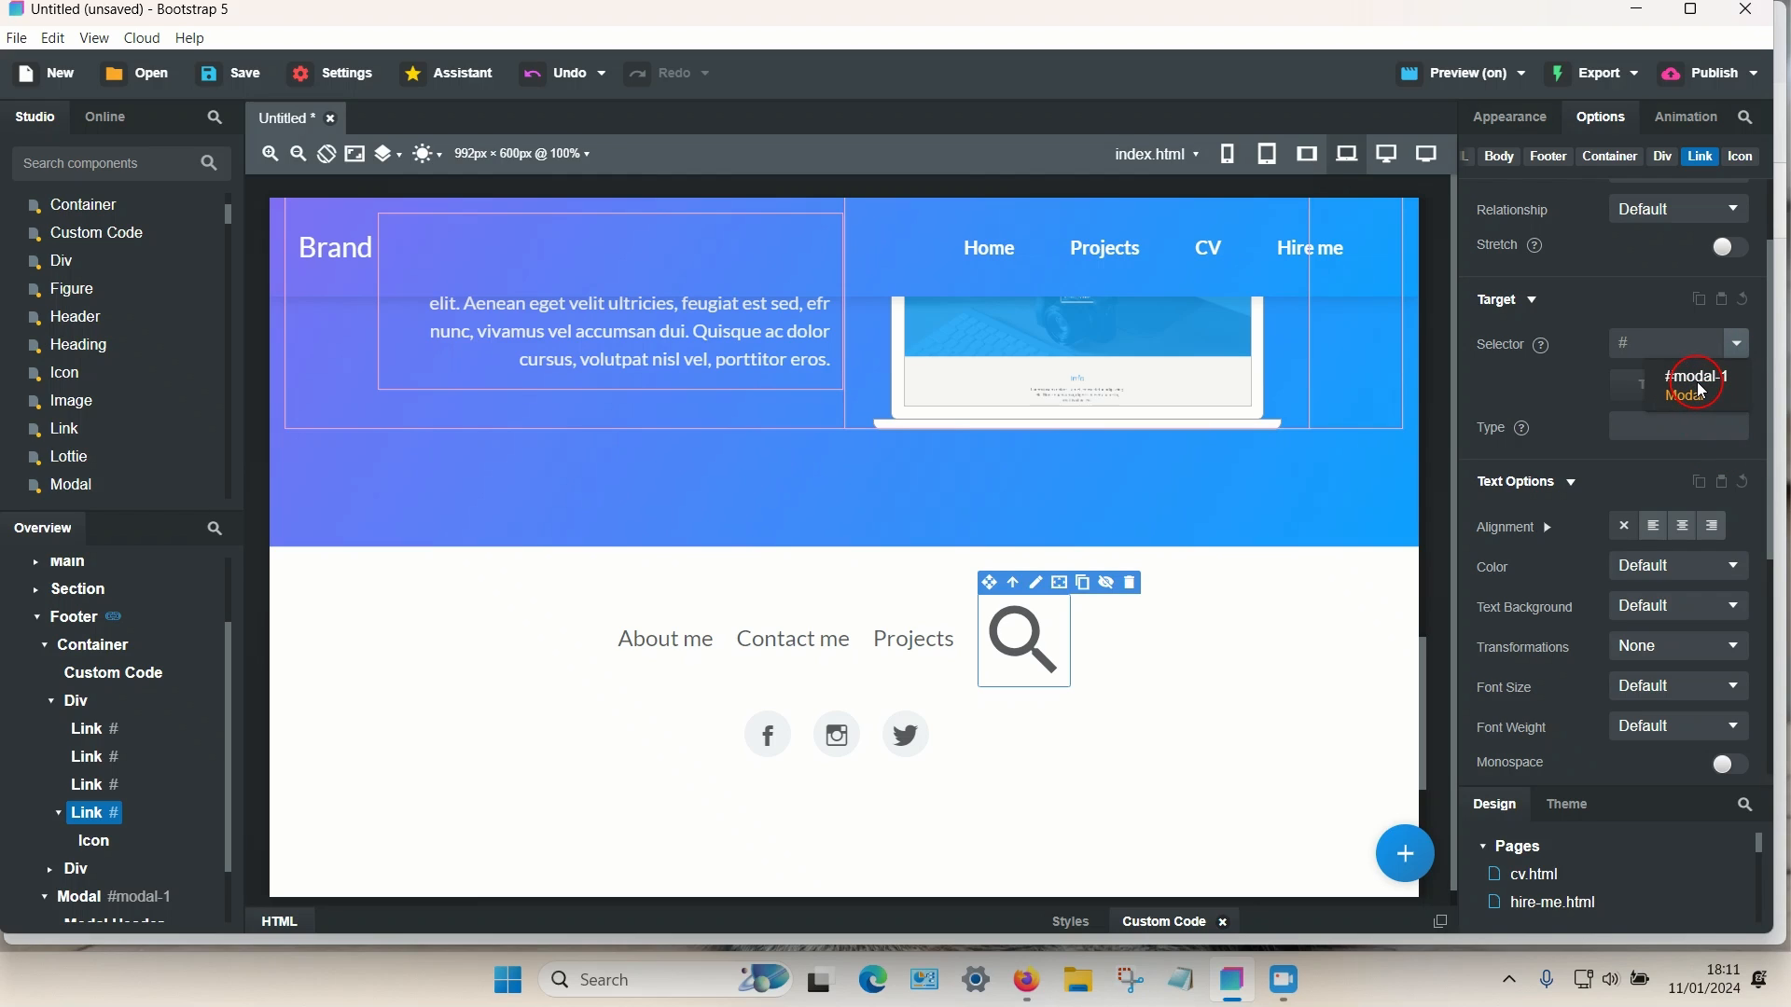
{"action": "left_click", "coordinate": [1700, 387]}
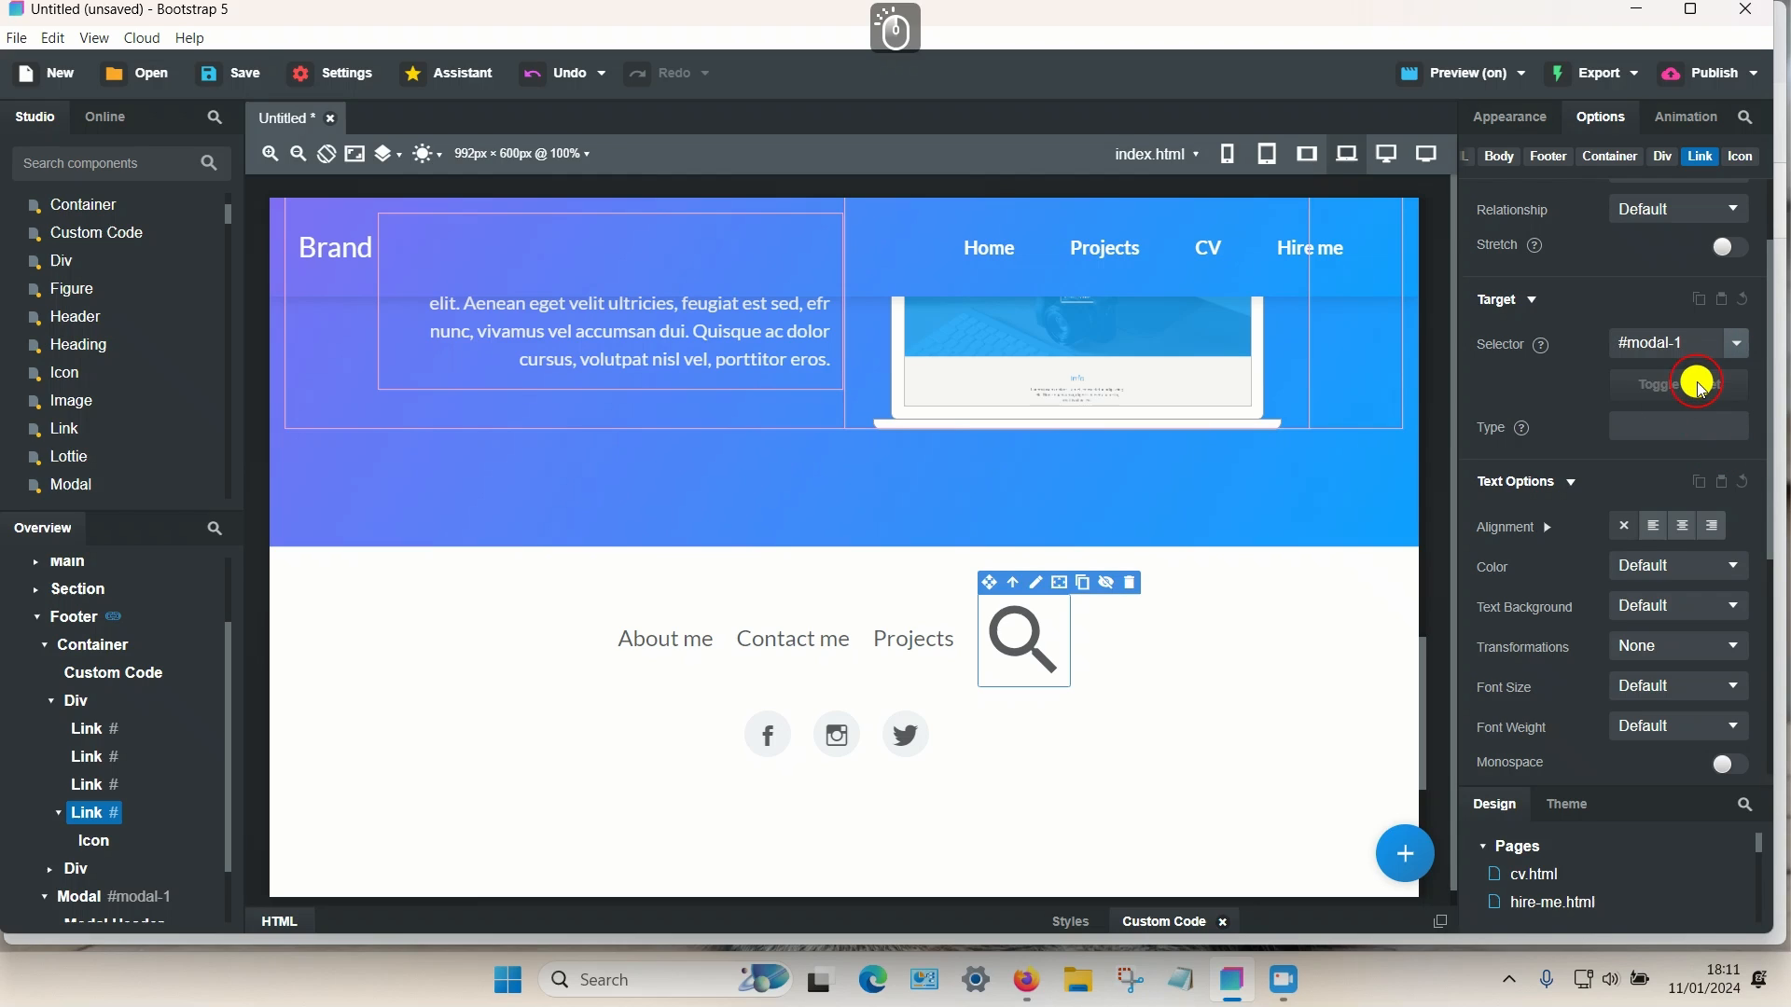
{"action": "left_click", "coordinate": [1291, 506]}
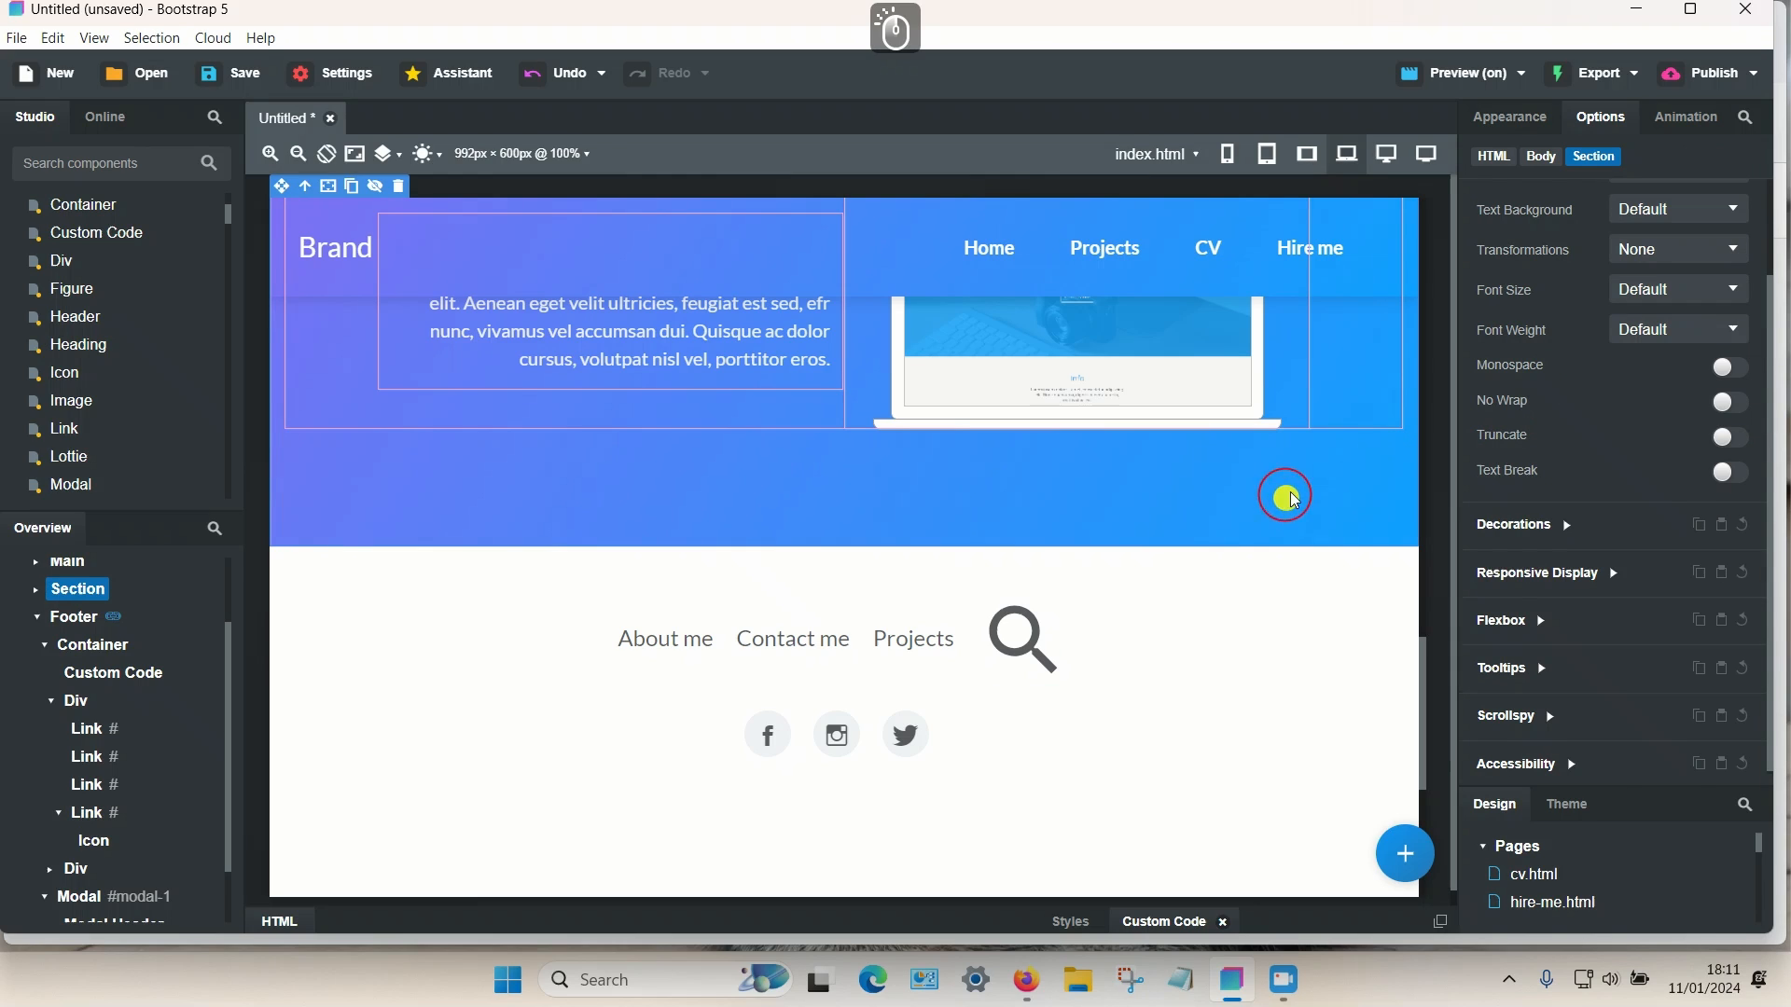
- Preview the site in Firefox and open the search modal from the magnifier icon in the home page footer
{"action": "left_click", "coordinate": [1461, 80]}
{"action": "scroll", "coordinate": [420, 448], "scroll_direction": "down", "scroll_amount": 5}
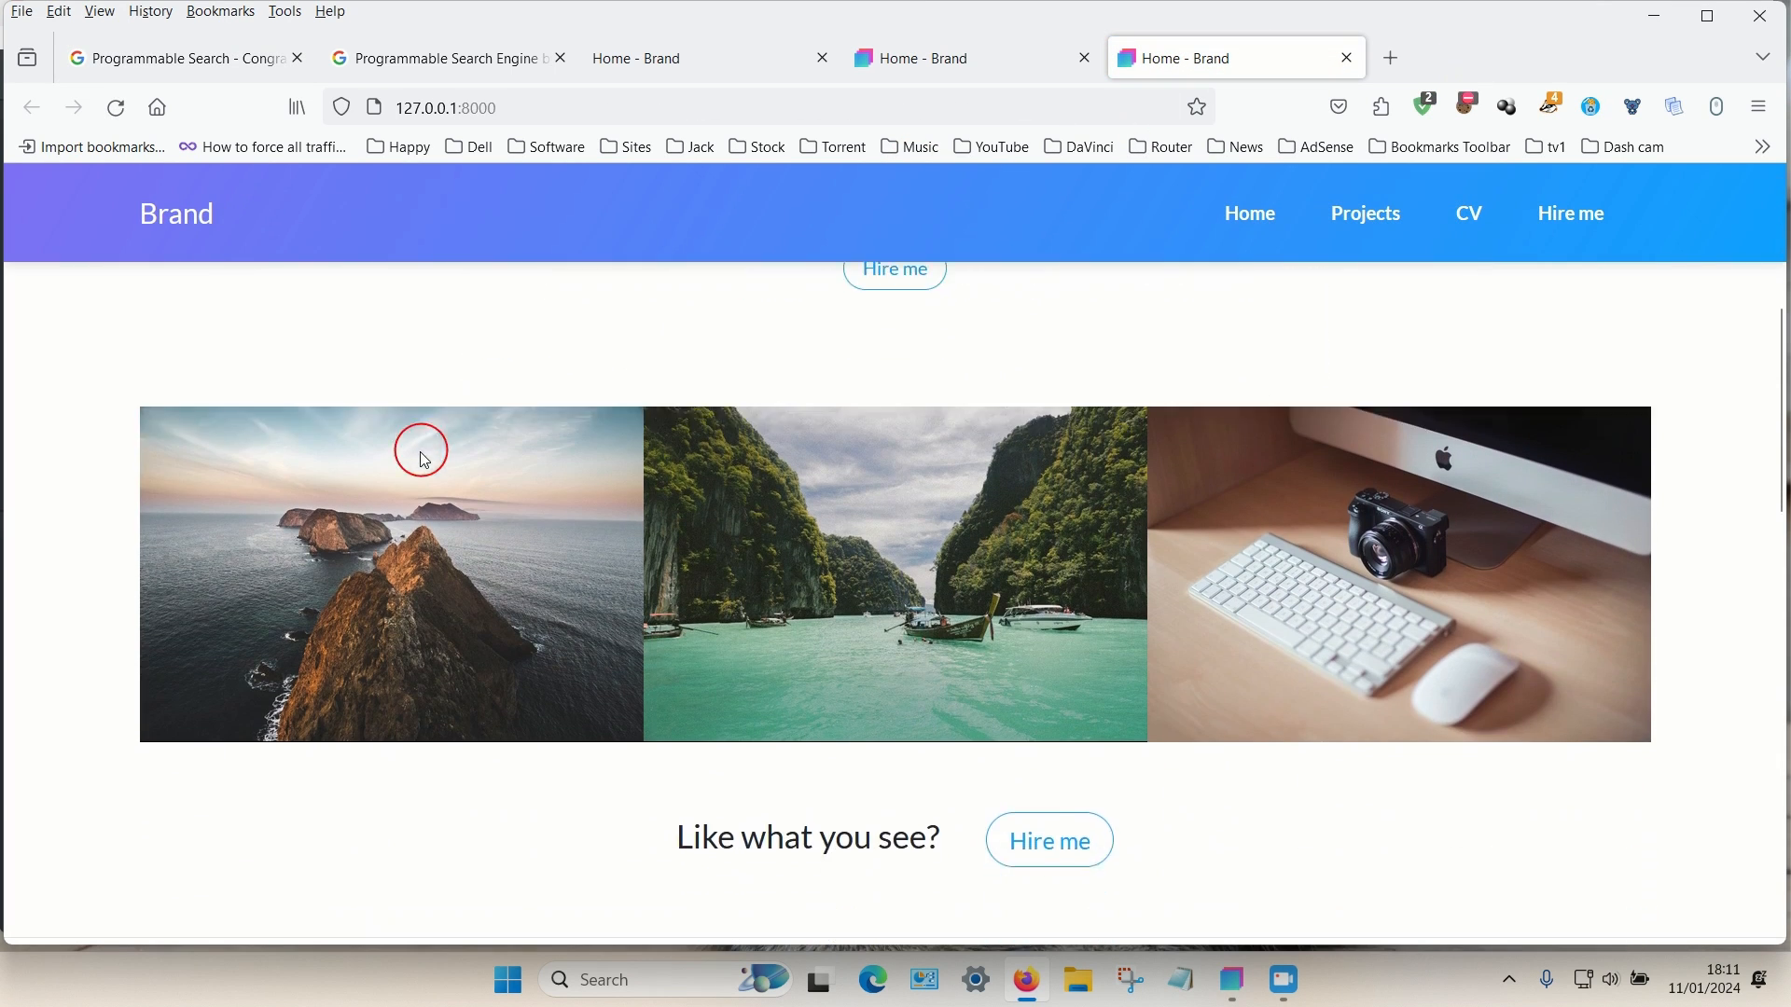
{"action": "scroll", "coordinate": [422, 457], "scroll_direction": "down", "scroll_amount": 15}
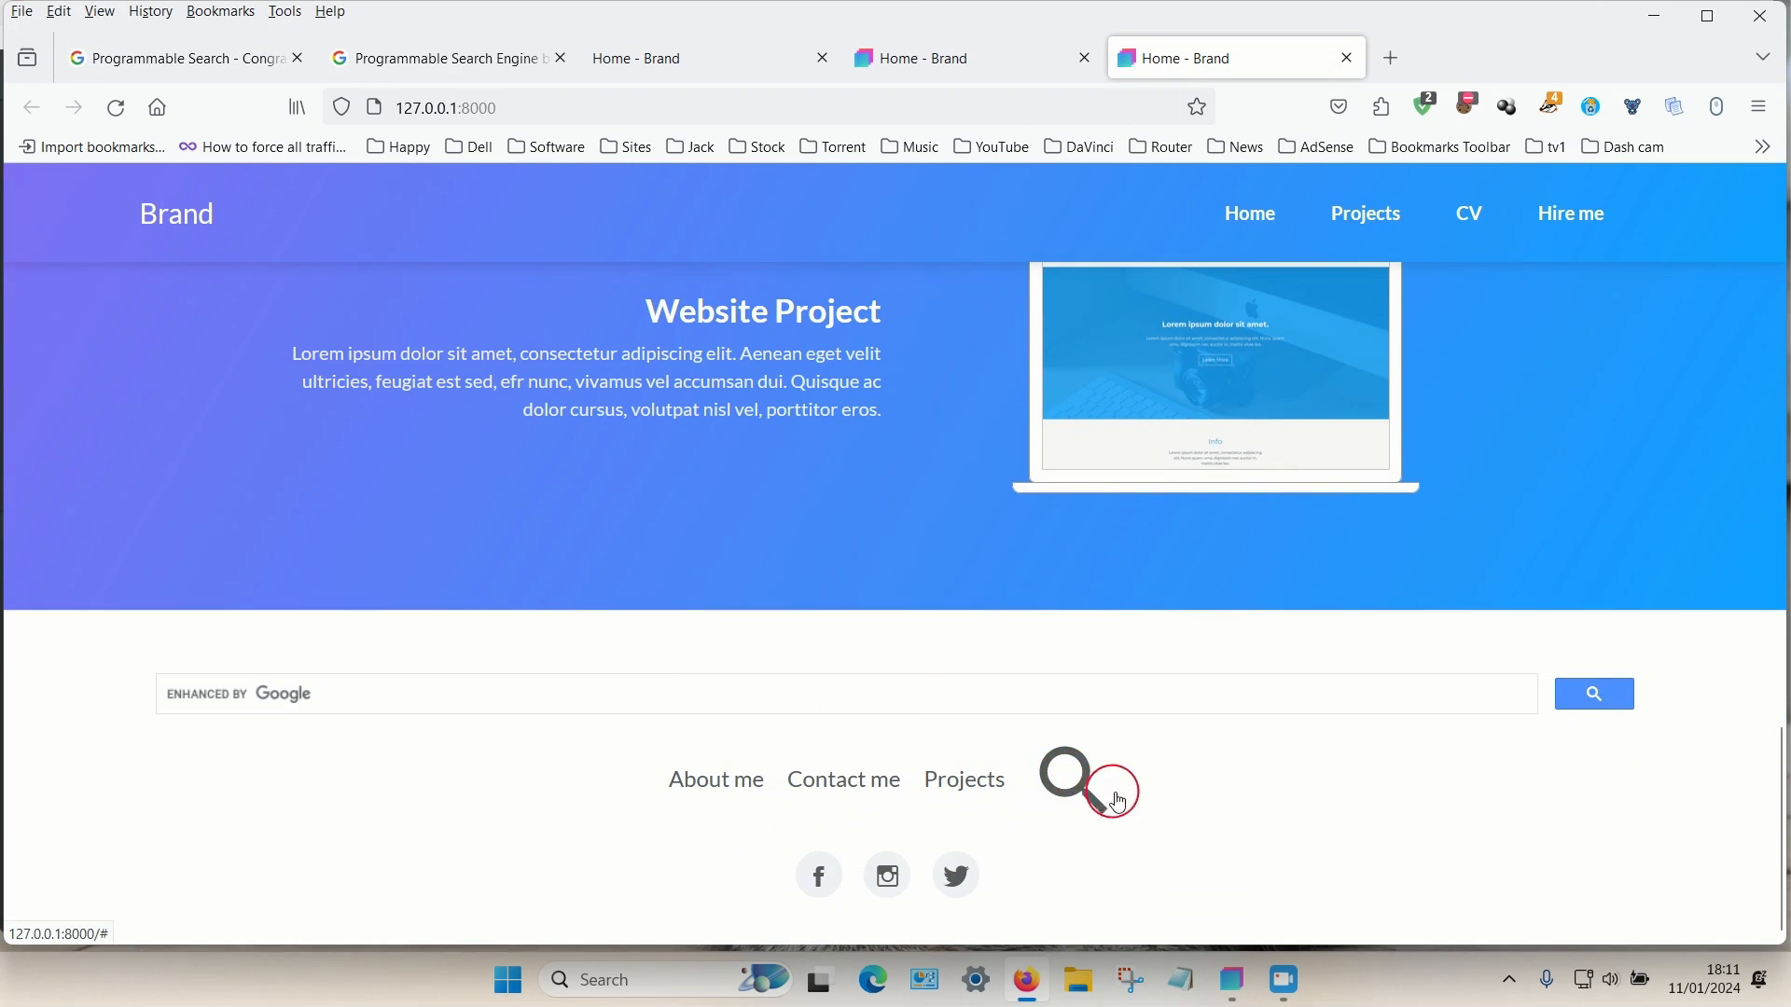
{"action": "left_click", "coordinate": [1082, 782]}
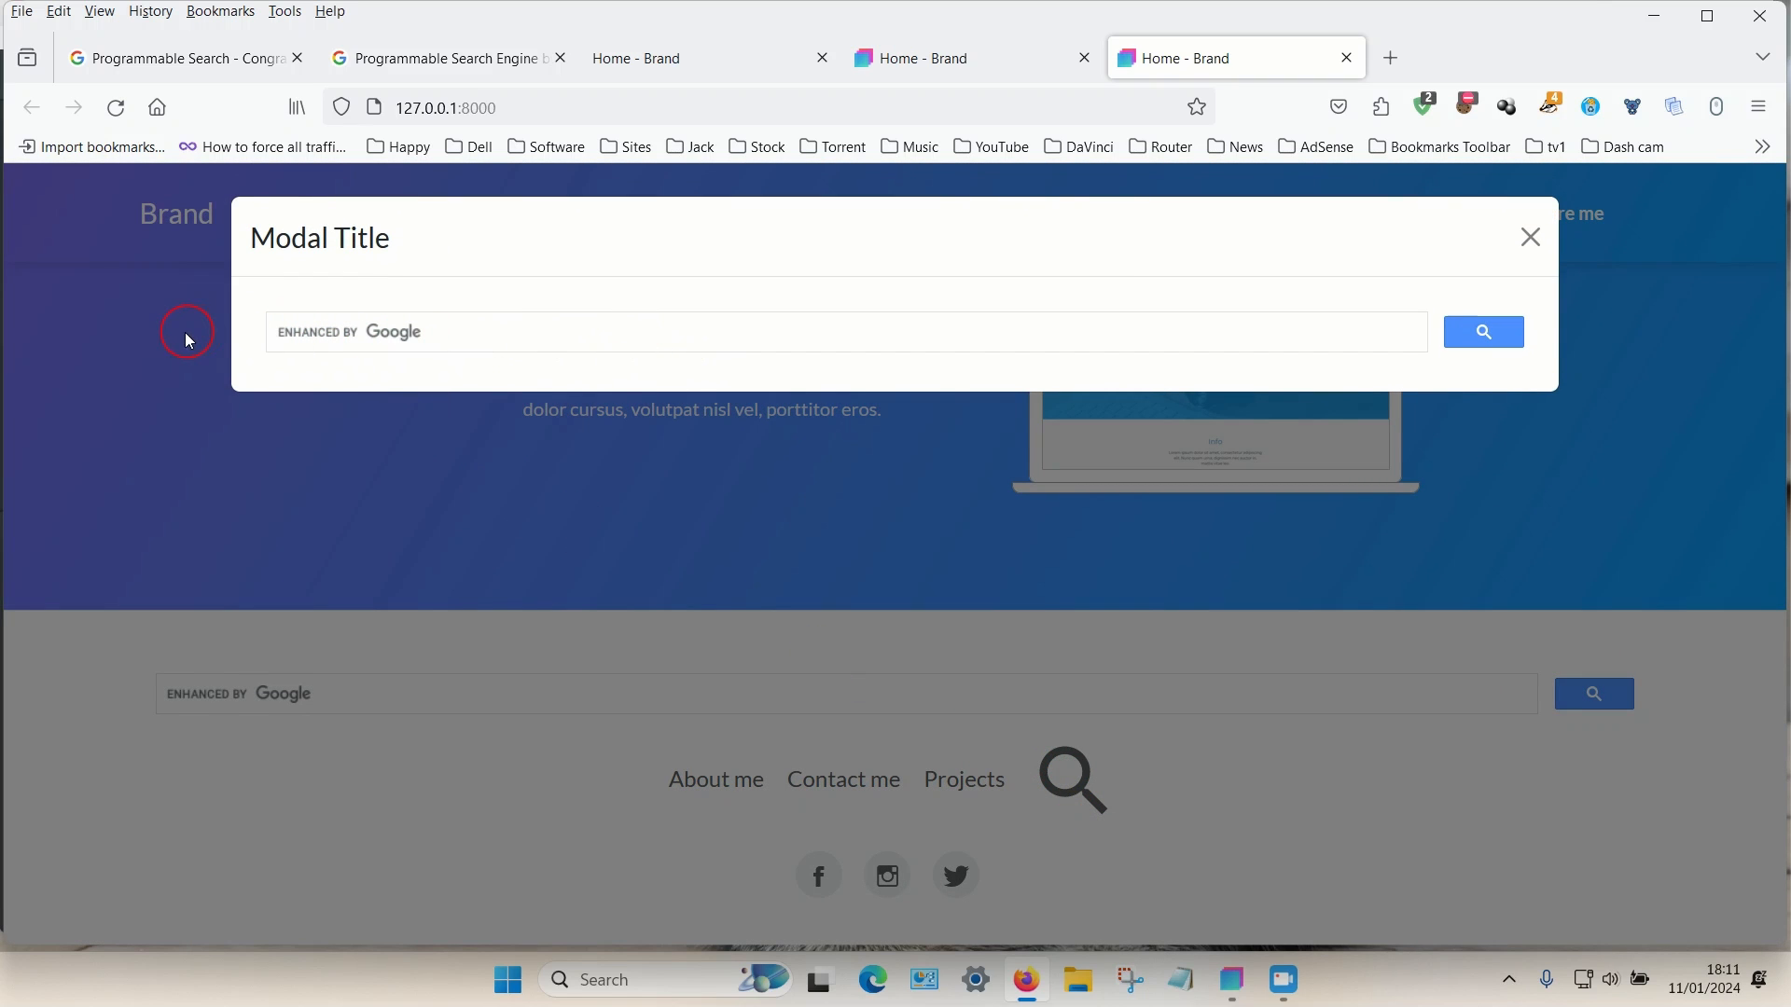
- Test the modal's search box with the query "edefefe", then close the results and the modal
{"action": "left_click", "coordinate": [410, 340]}
{"action": "type", "text": "edefefe"}
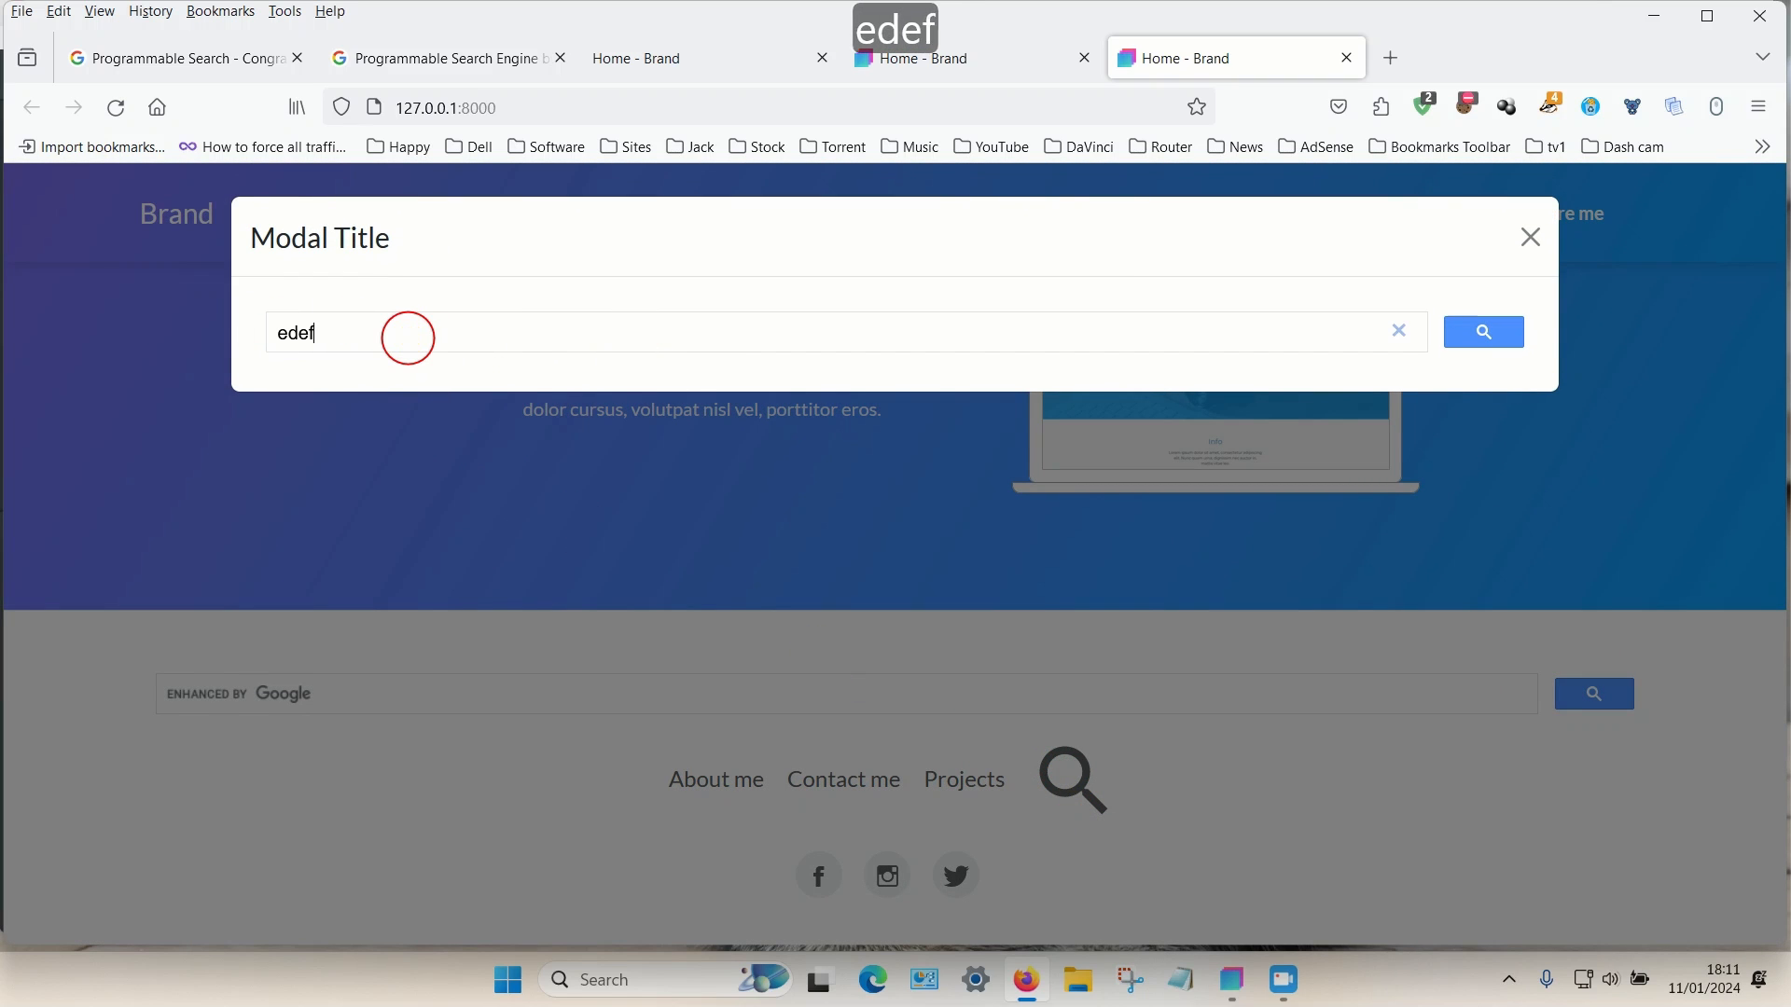
{"action": "left_click", "coordinate": [1490, 334]}
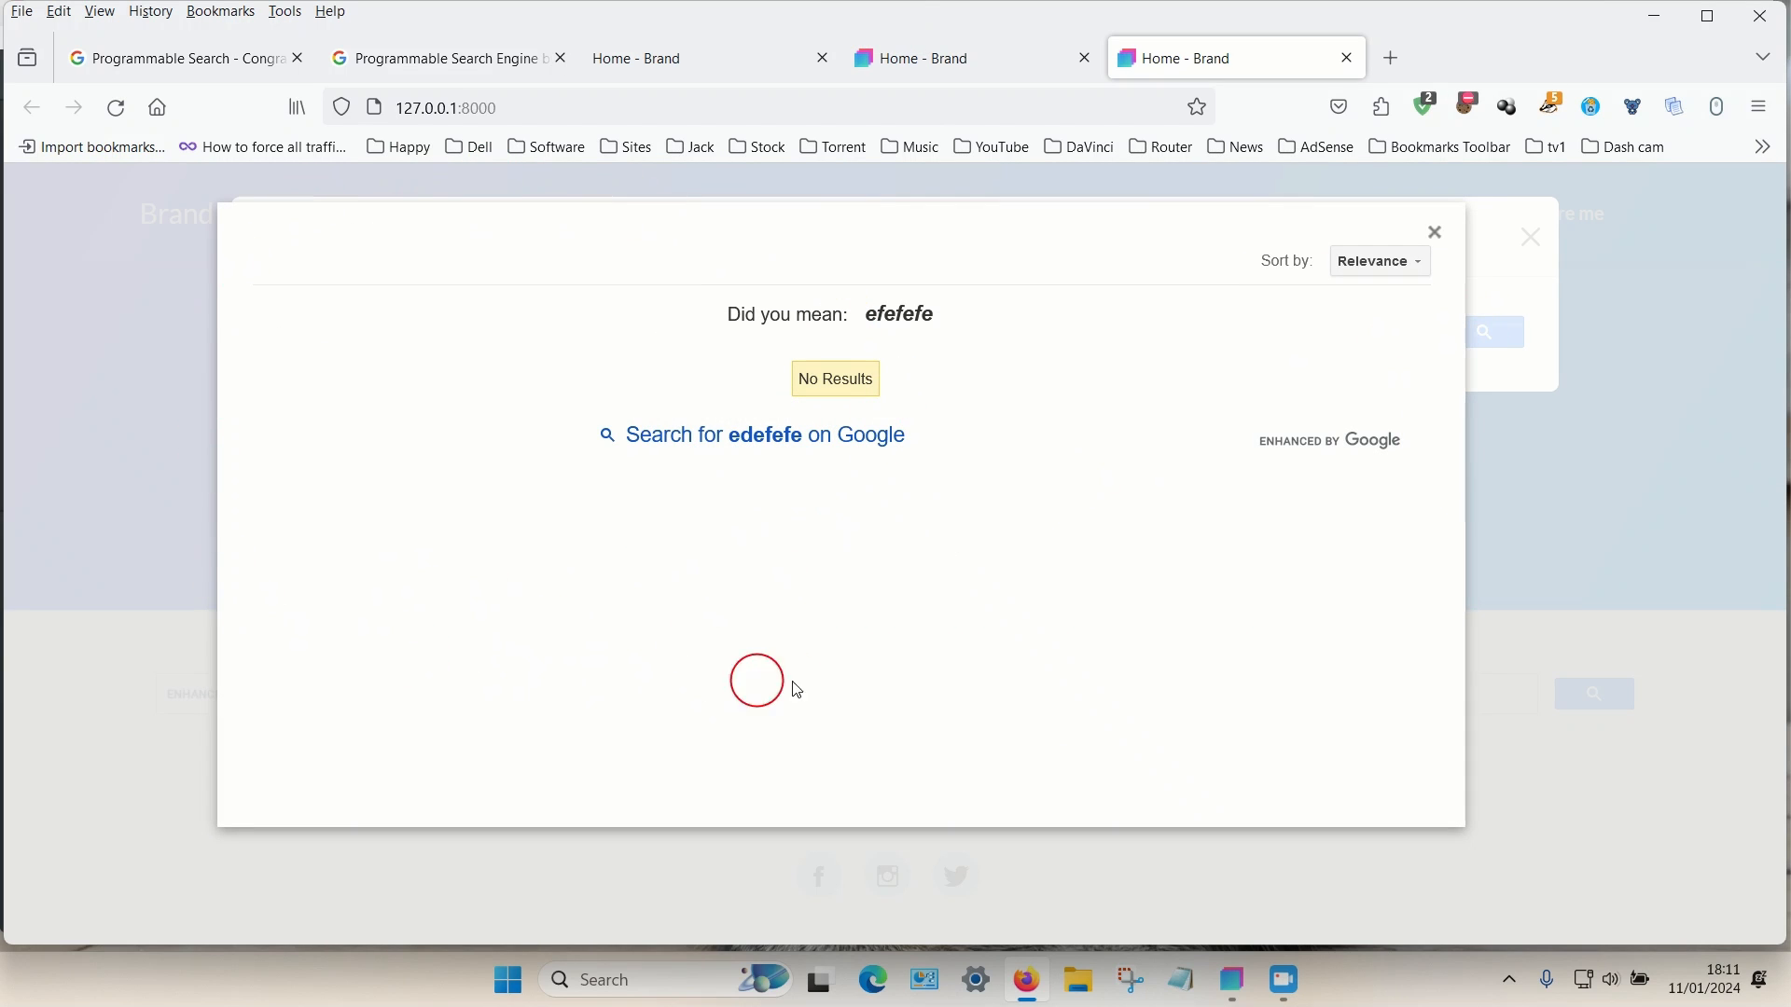
{"action": "left_click", "coordinate": [1440, 234]}
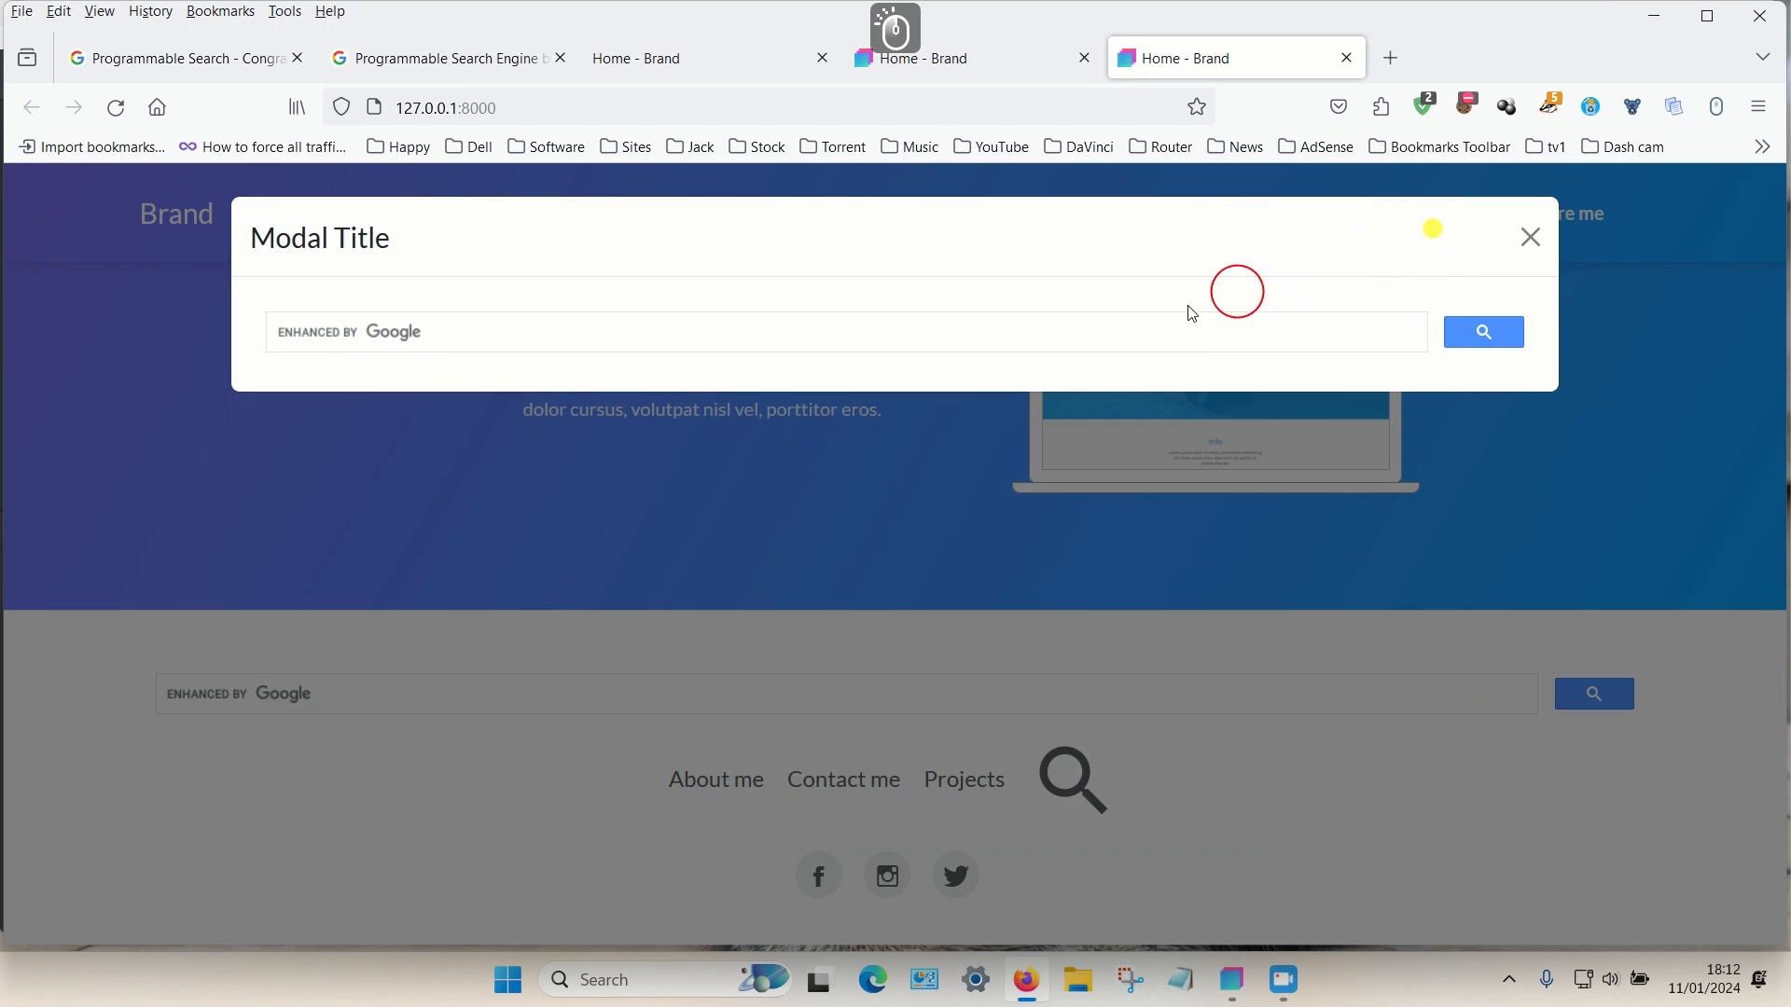
{"action": "left_click", "coordinate": [1538, 241]}
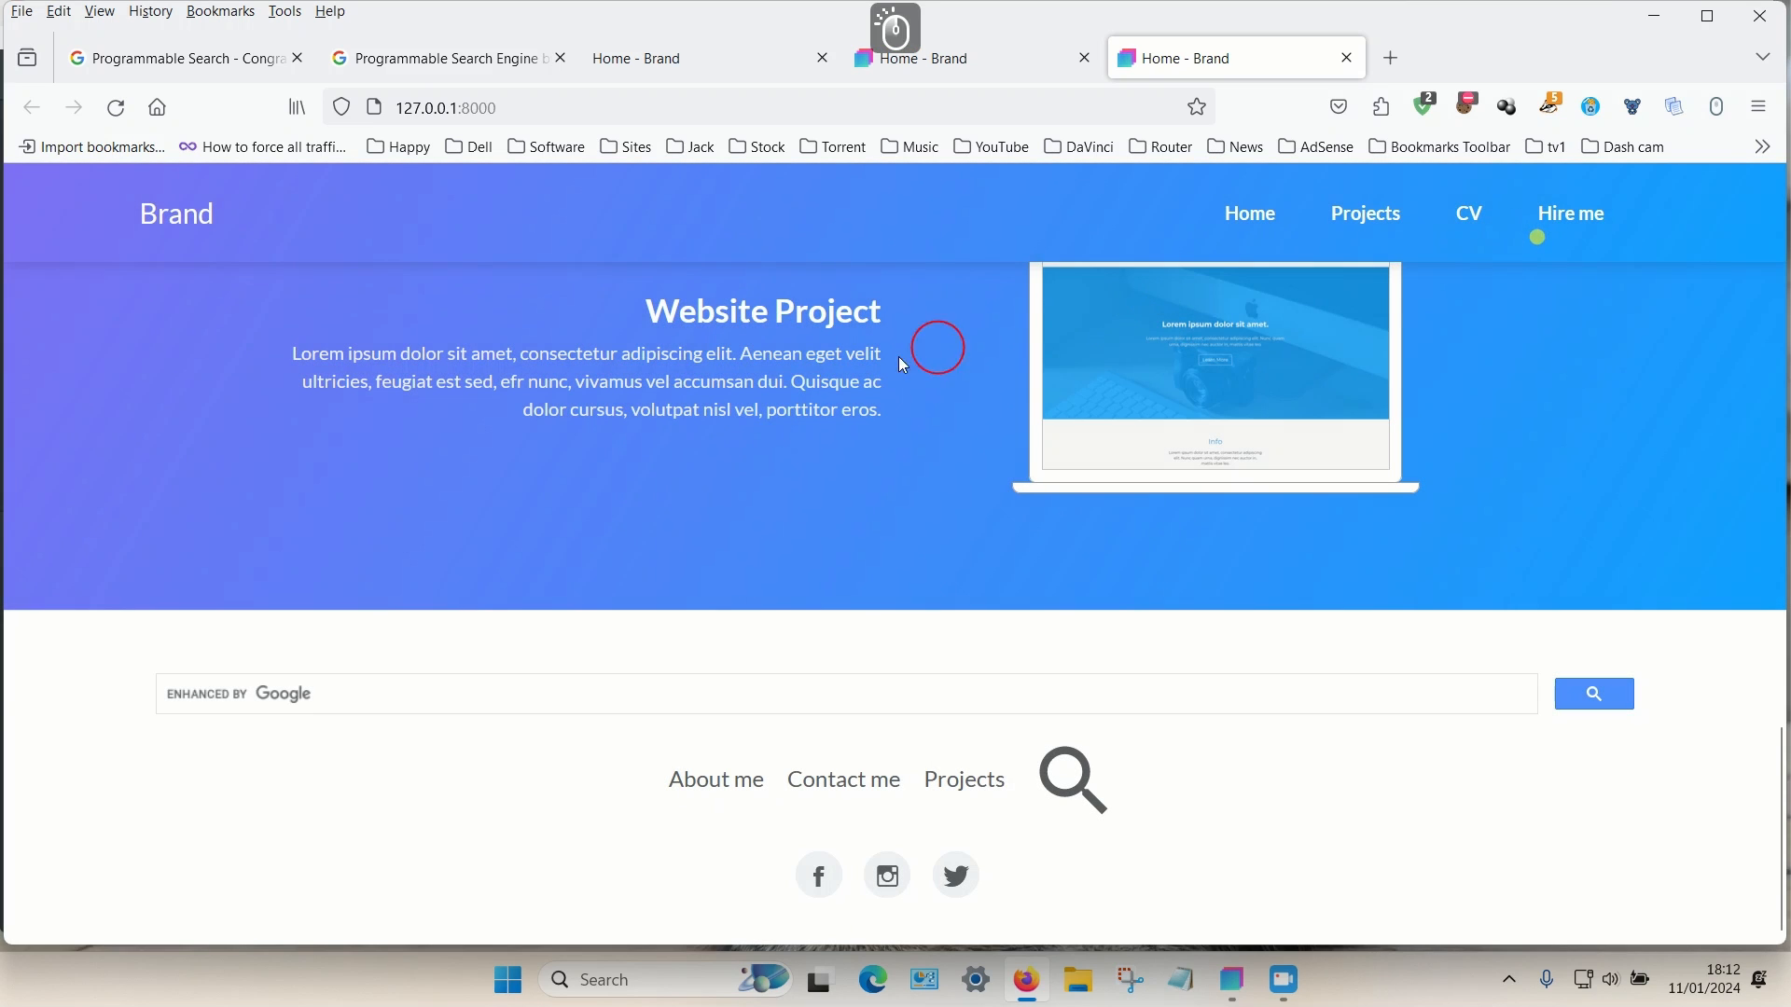
- Check the footer's search box and magnifier icon on the previewed Projects and CV pages
{"action": "left_click", "coordinate": [1378, 229]}
{"action": "scroll", "coordinate": [640, 428], "scroll_direction": "down", "scroll_amount": 5}
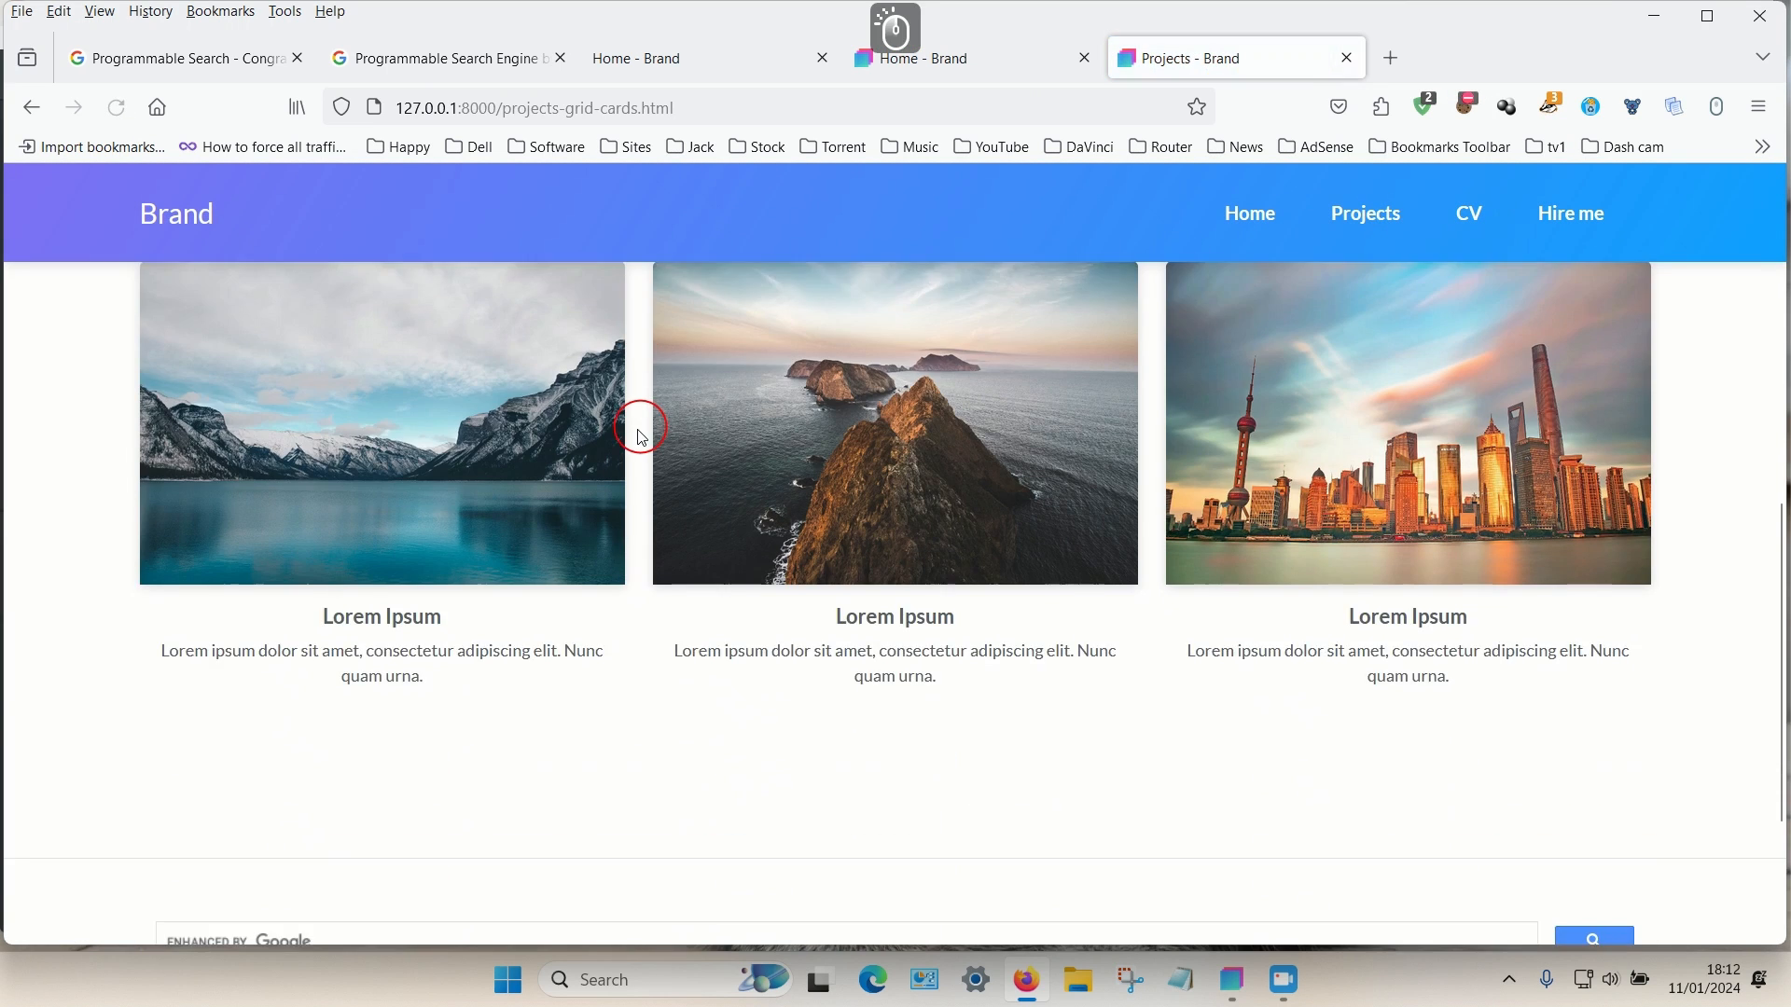
{"action": "left_click", "coordinate": [1462, 219]}
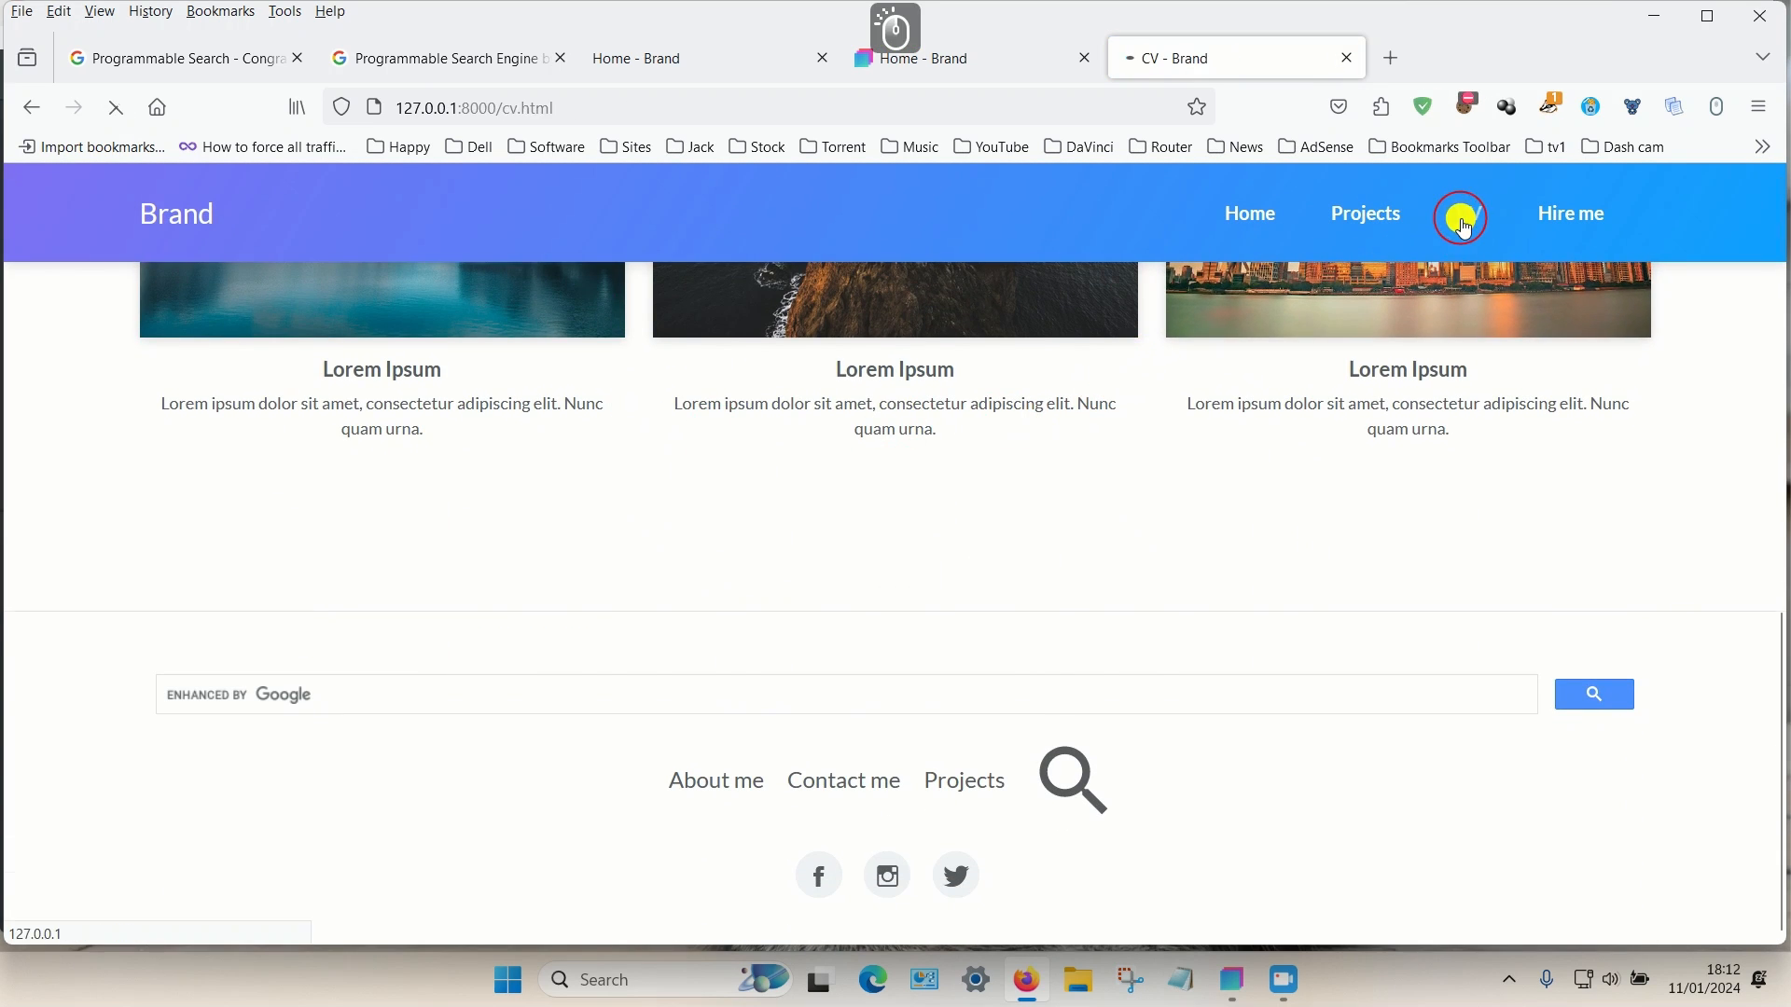
{"action": "scroll", "coordinate": [696, 516], "scroll_direction": "down", "scroll_amount": 8}
{"action": "scroll", "coordinate": [695, 517], "scroll_direction": "down", "scroll_amount": 10}
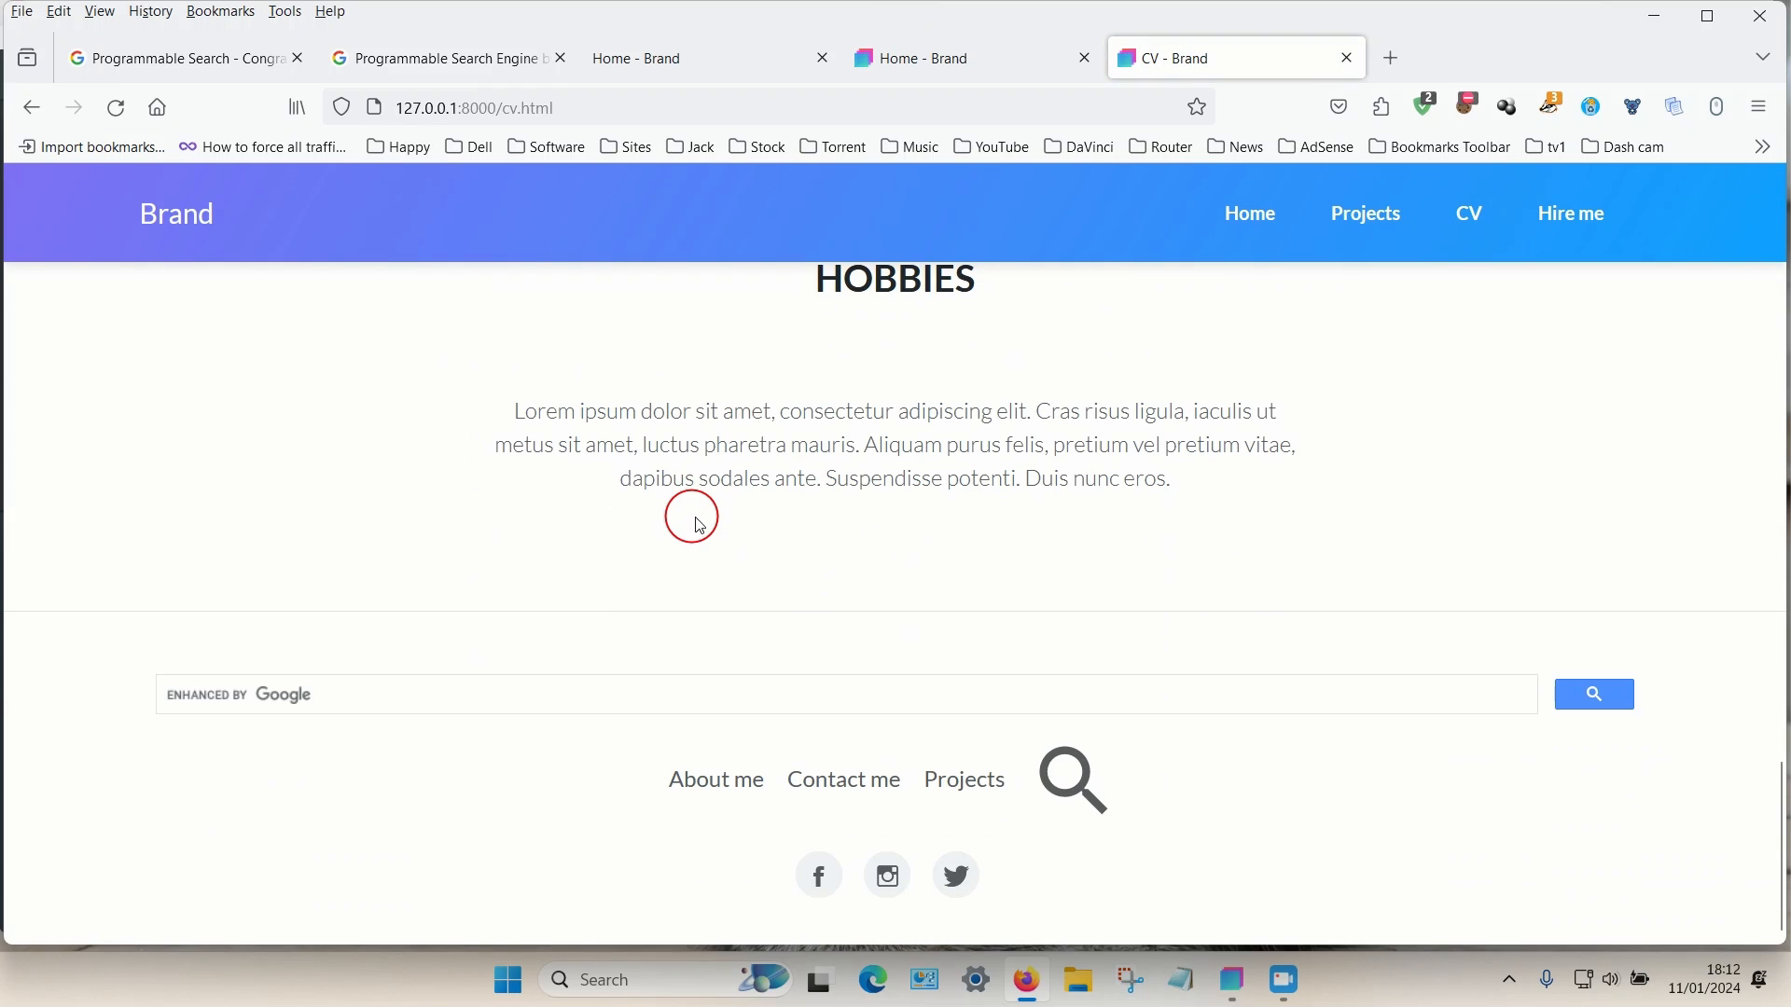
- Check the footer on the previewed Hire me page, opening and closing the search modal from its magnifier icon
{"action": "left_click", "coordinate": [1592, 227]}
{"action": "scroll", "coordinate": [937, 485], "scroll_direction": "down", "scroll_amount": 10}
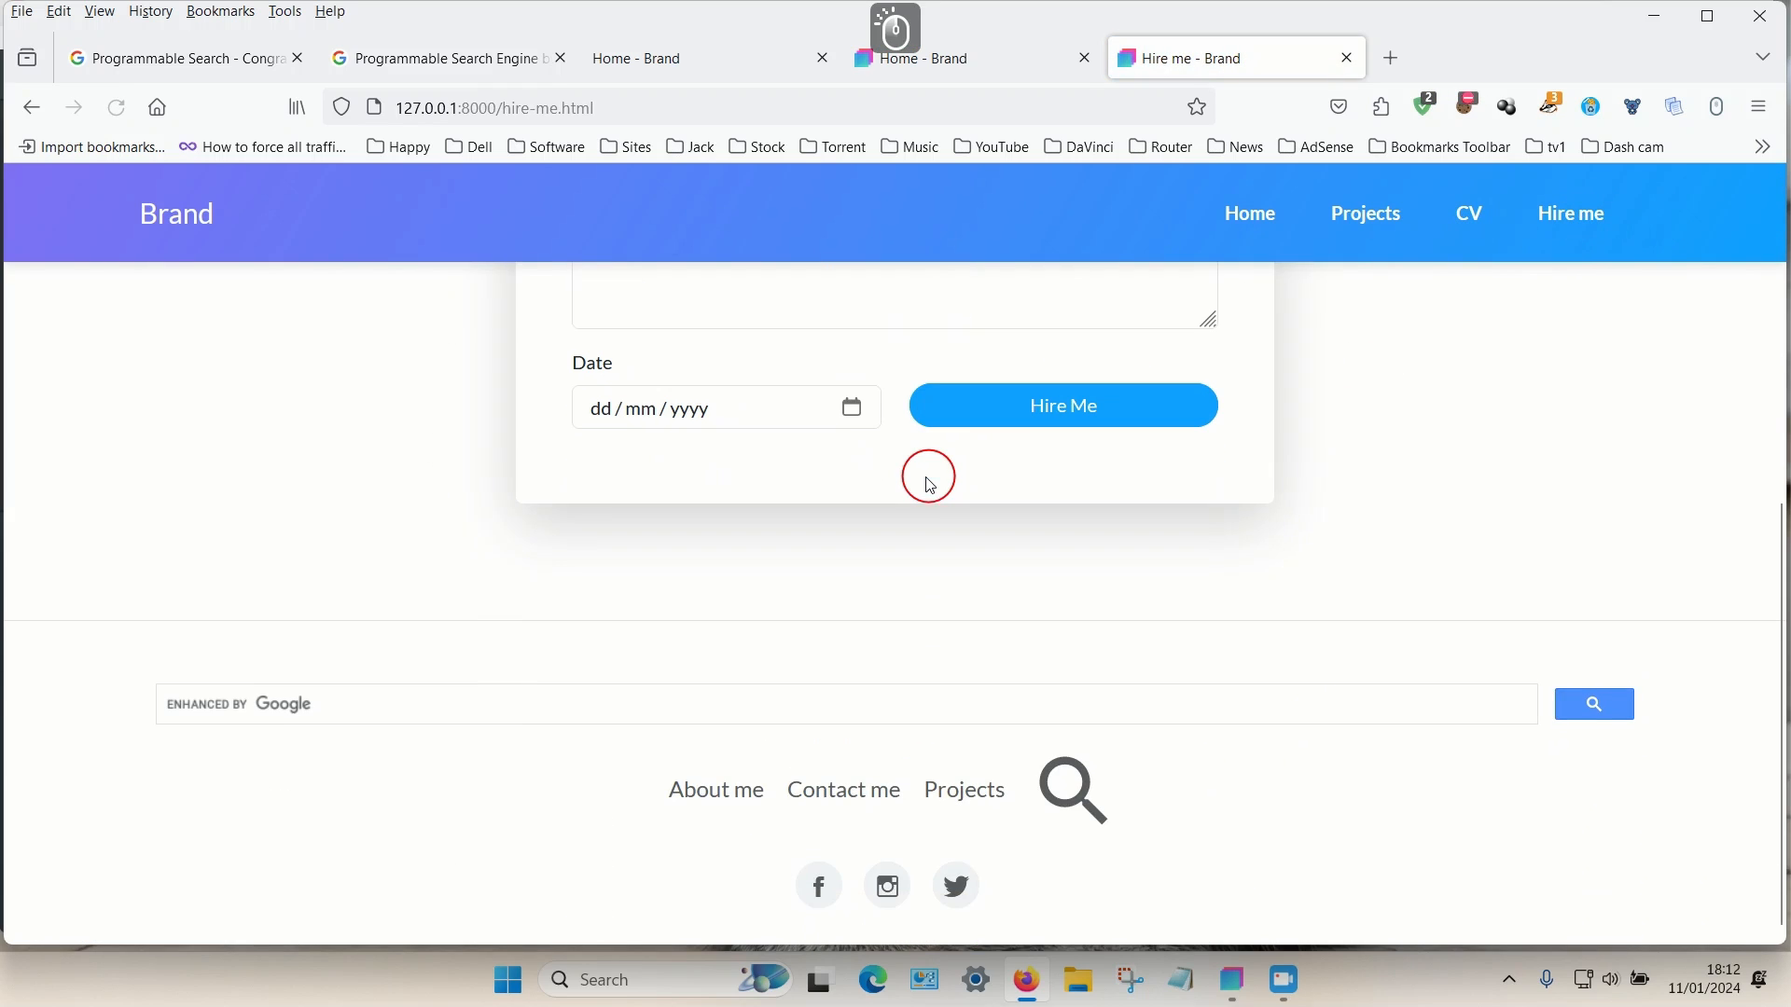
{"action": "left_click", "coordinate": [1072, 800]}
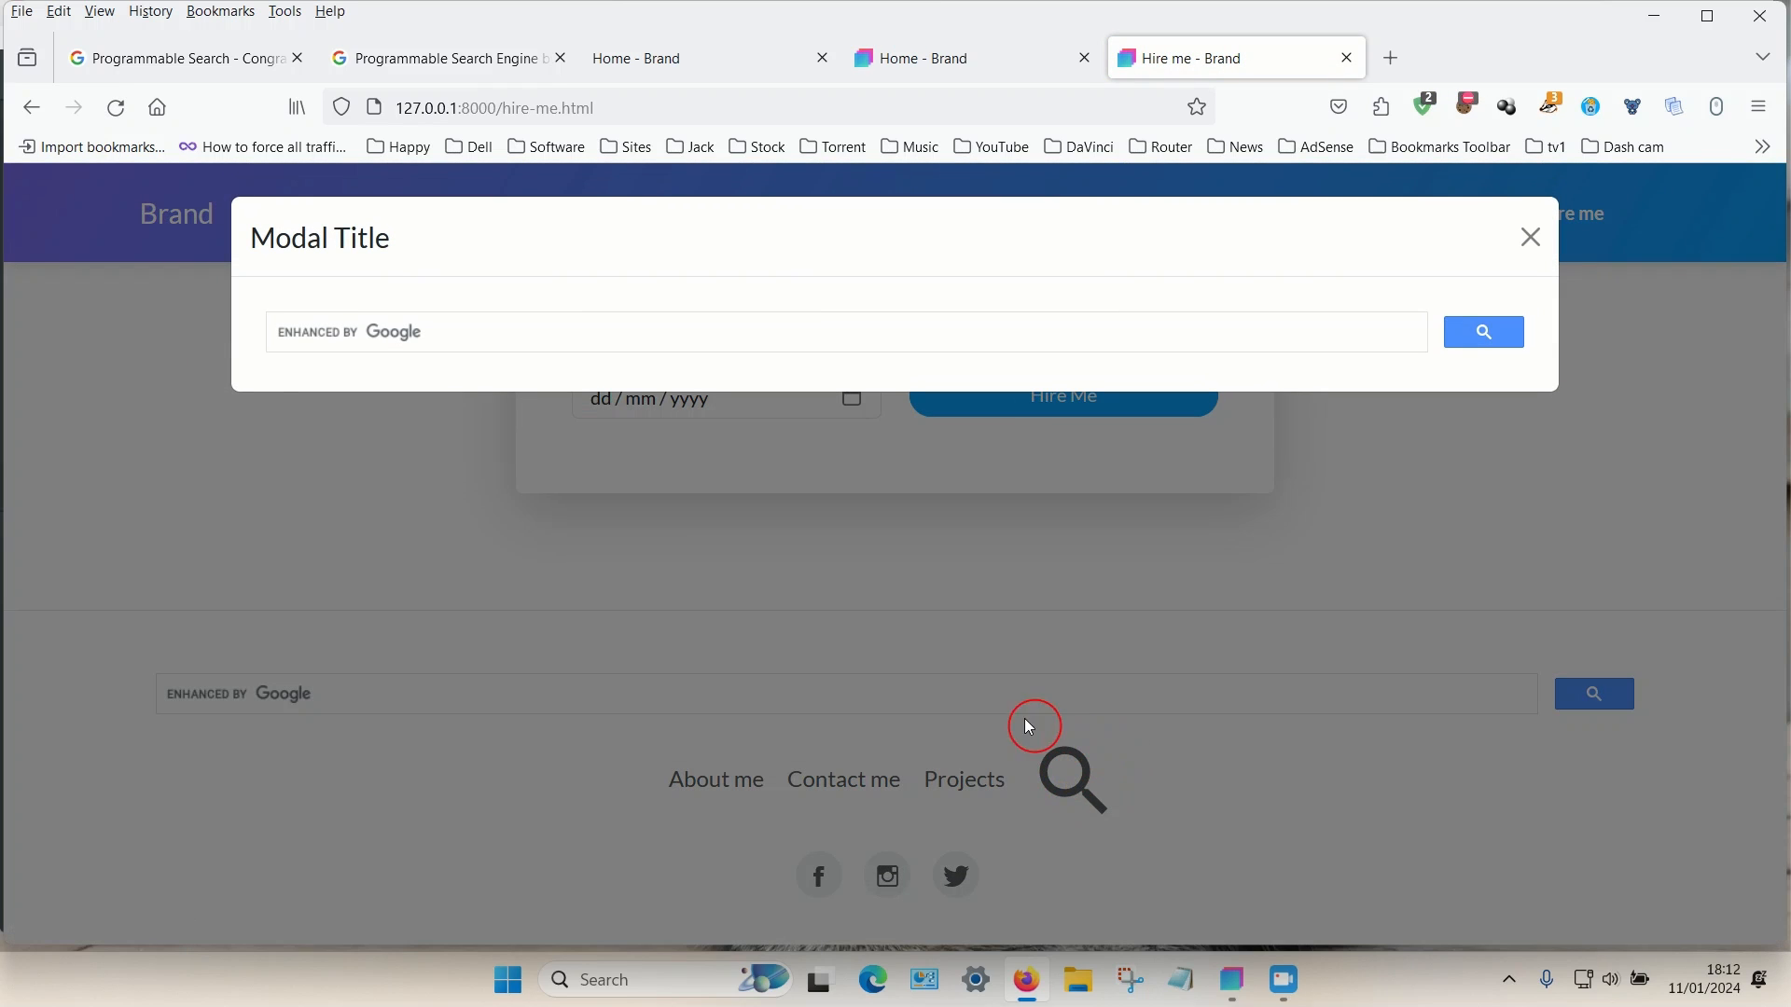
{"action": "left_click", "coordinate": [1523, 233]}
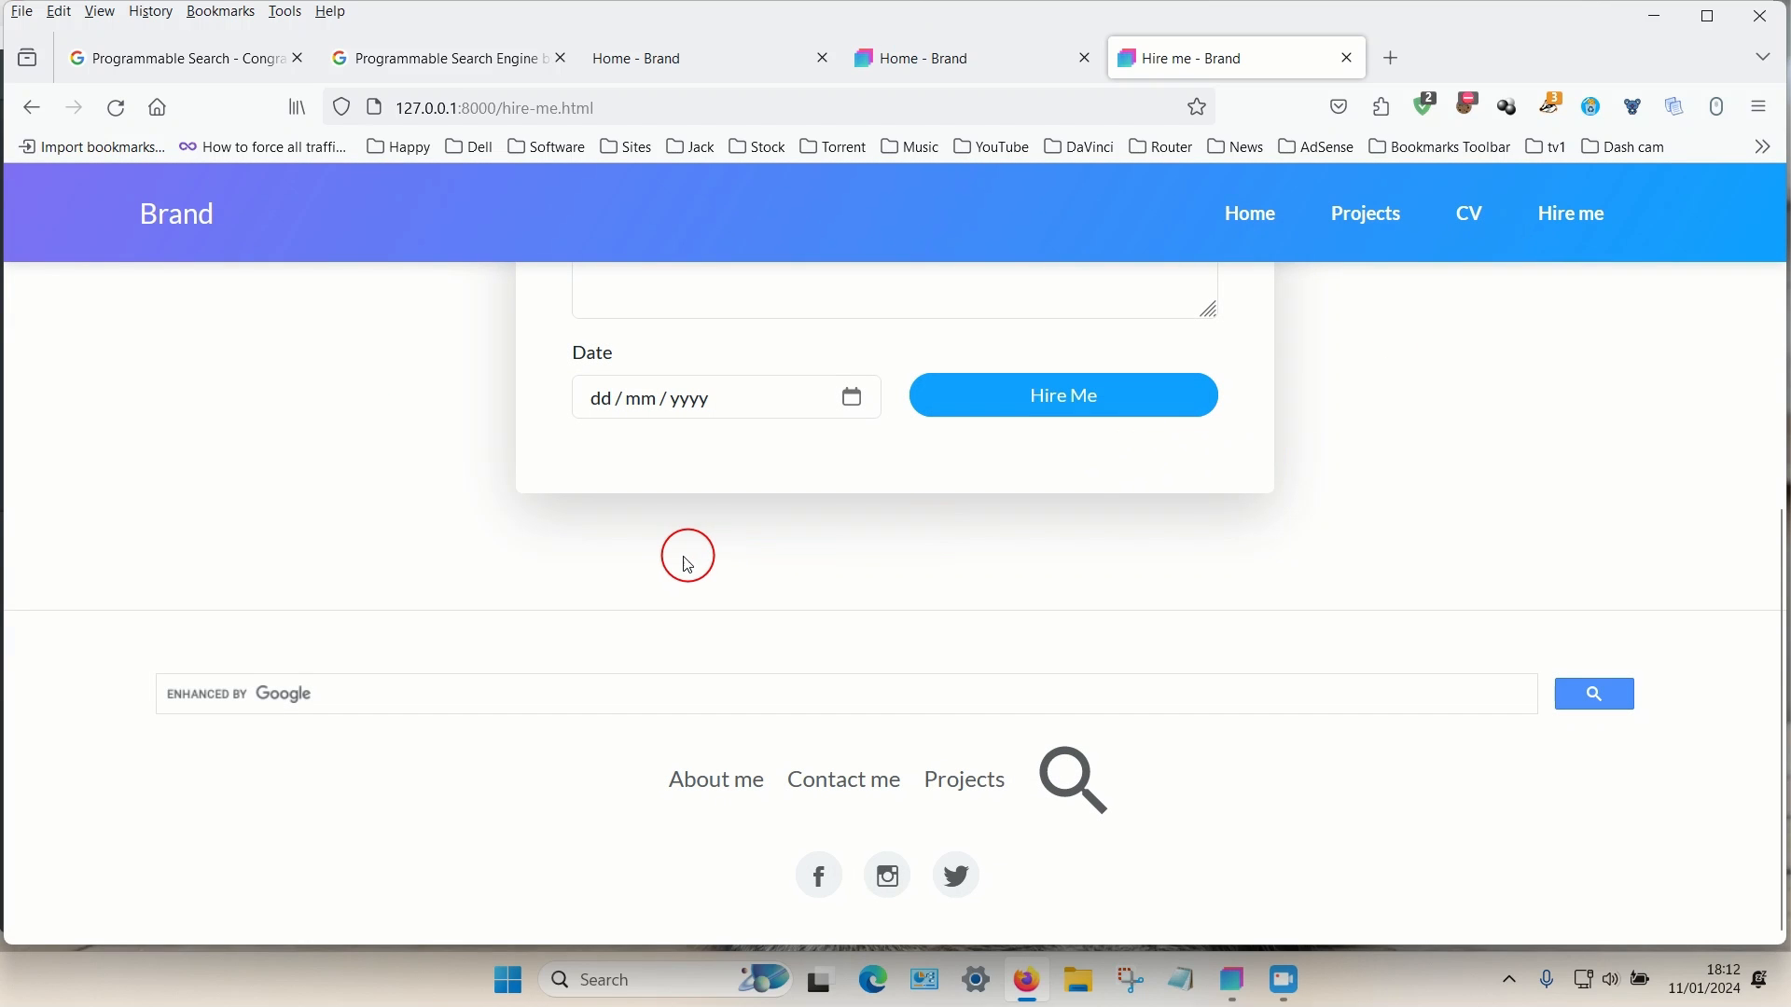